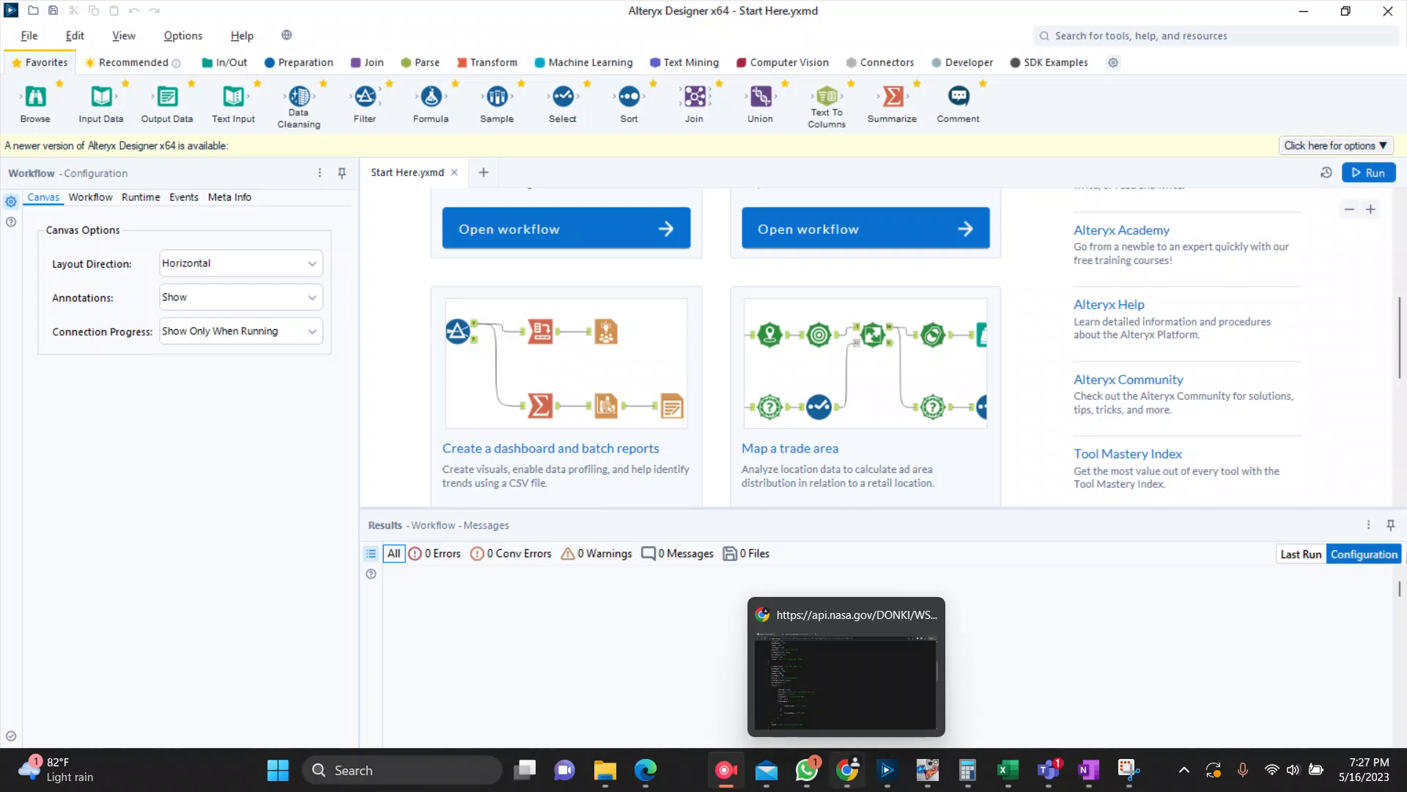
Step: Switch to Chrome and examine the NASA DONKI WSAEnlilSimulations JSON response, collapsing the first record's cmeInputs and reading through the nested lists
left_click(846, 674)
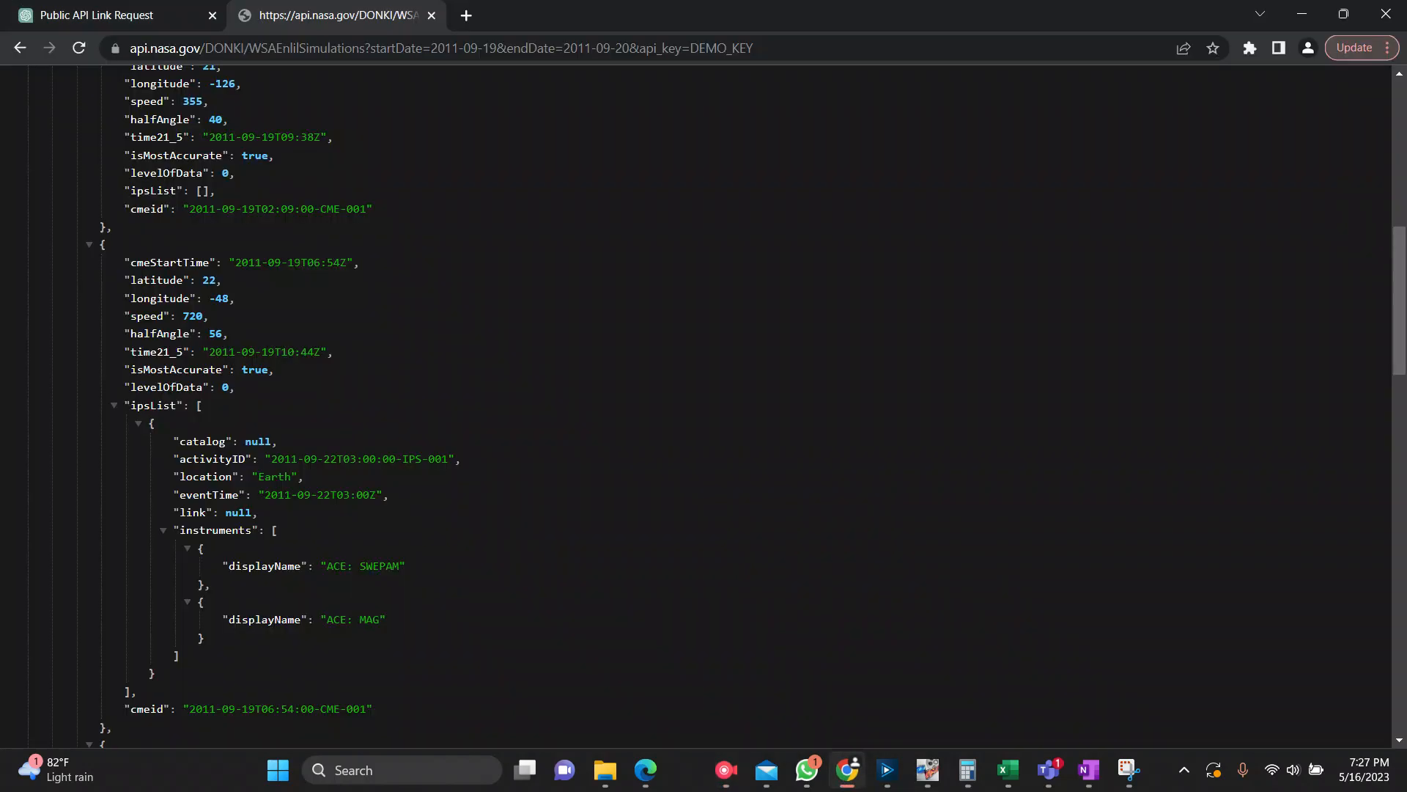
scroll(704, 407, "up", 9)
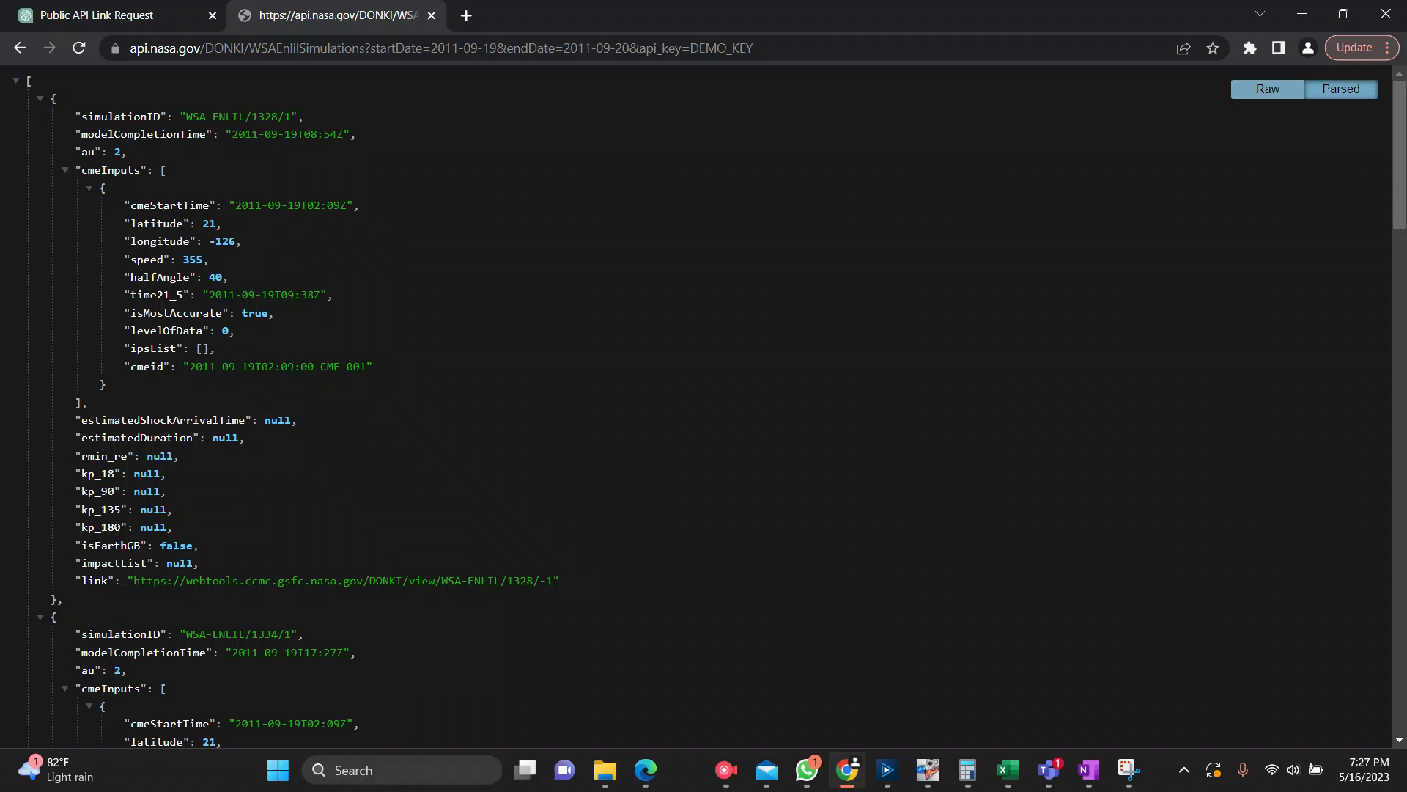
left_click(89, 188)
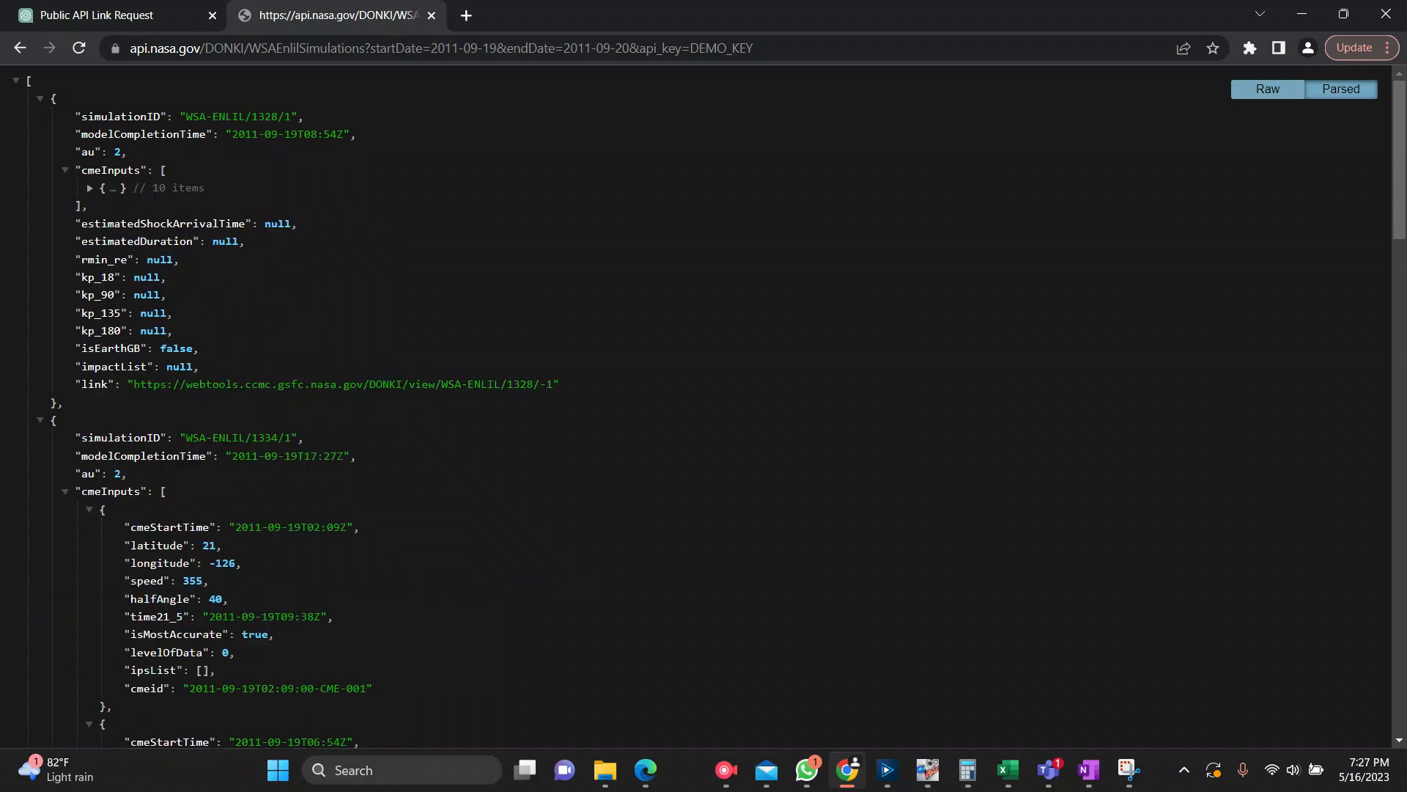
left_click(65, 170)
left_click(41, 98)
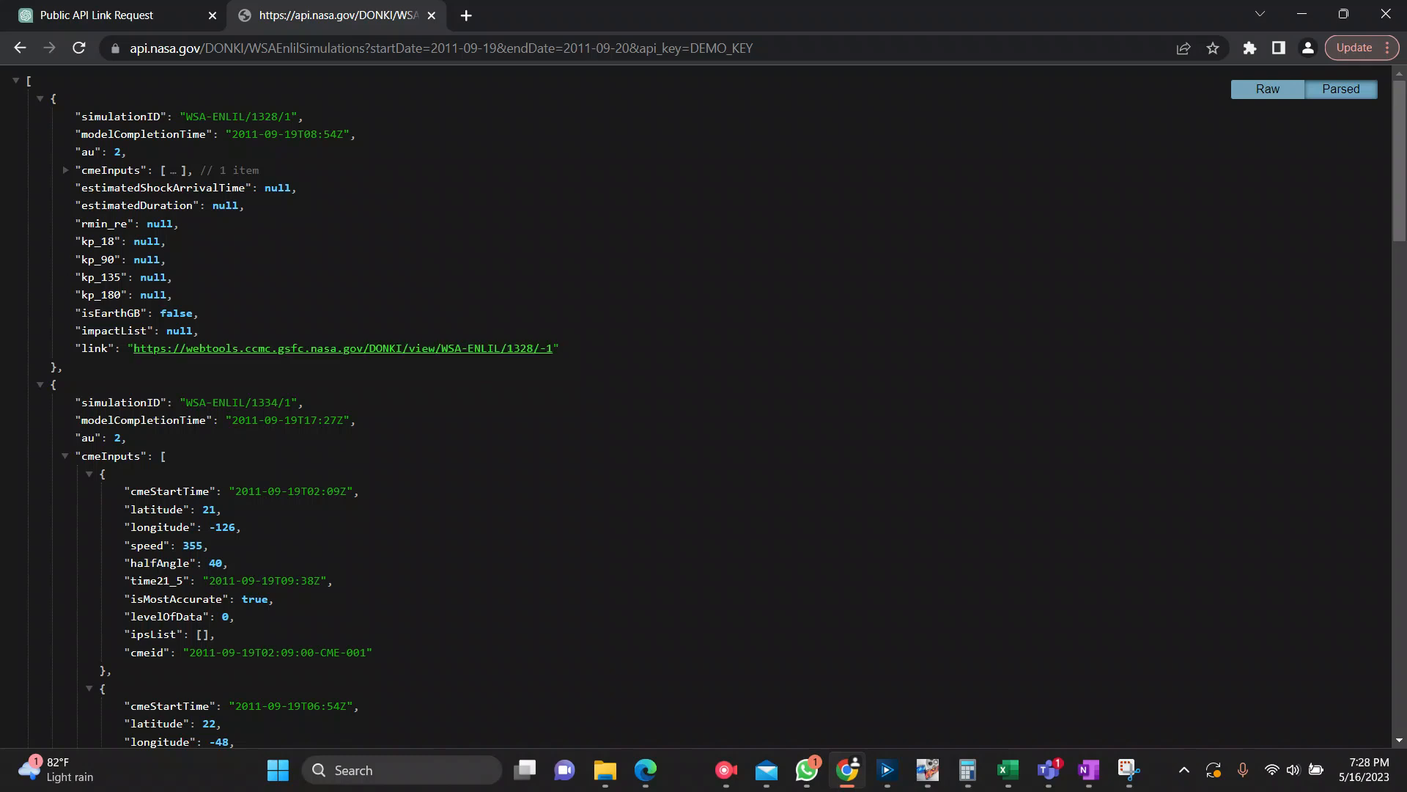
scroll(704, 403, "down", 10)
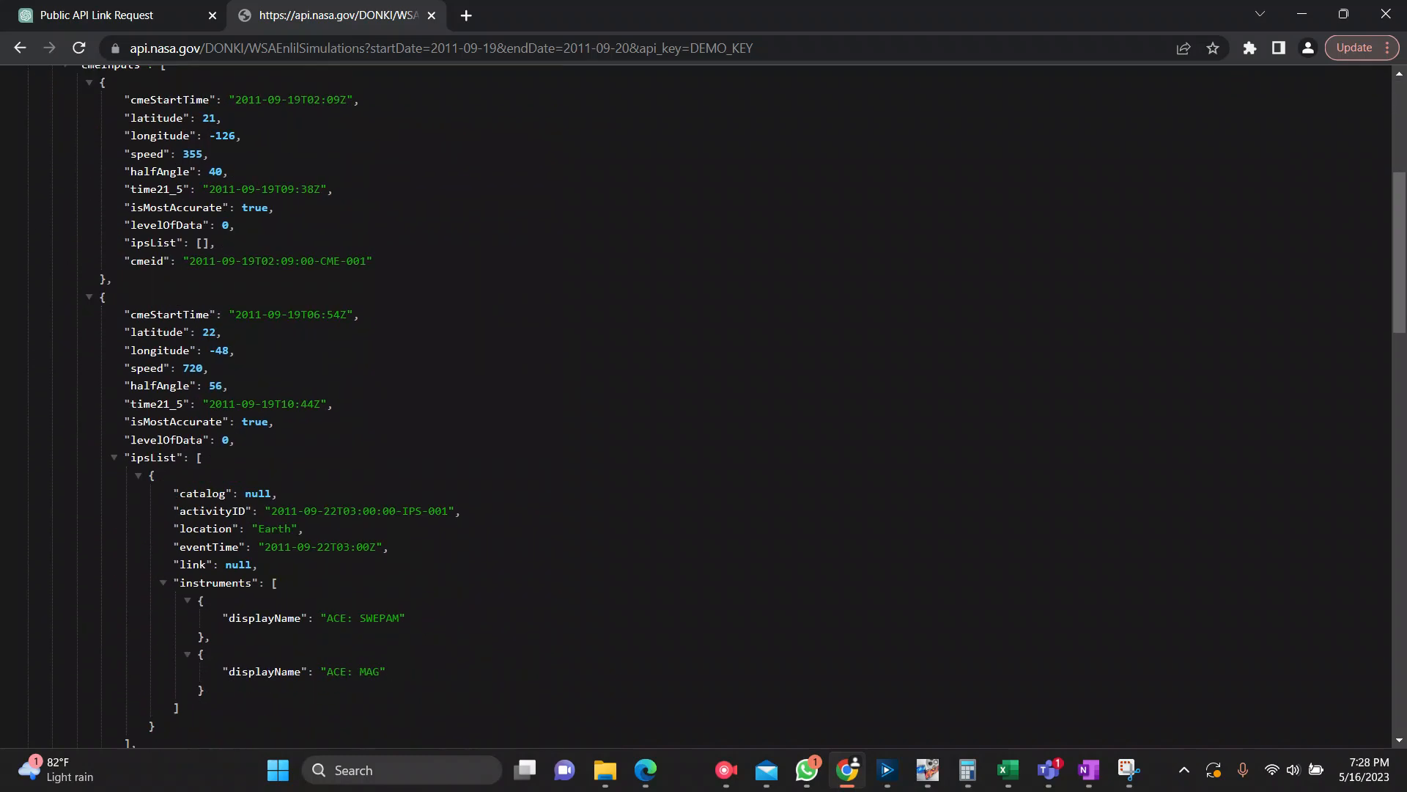
scroll(703, 403, "down", 6)
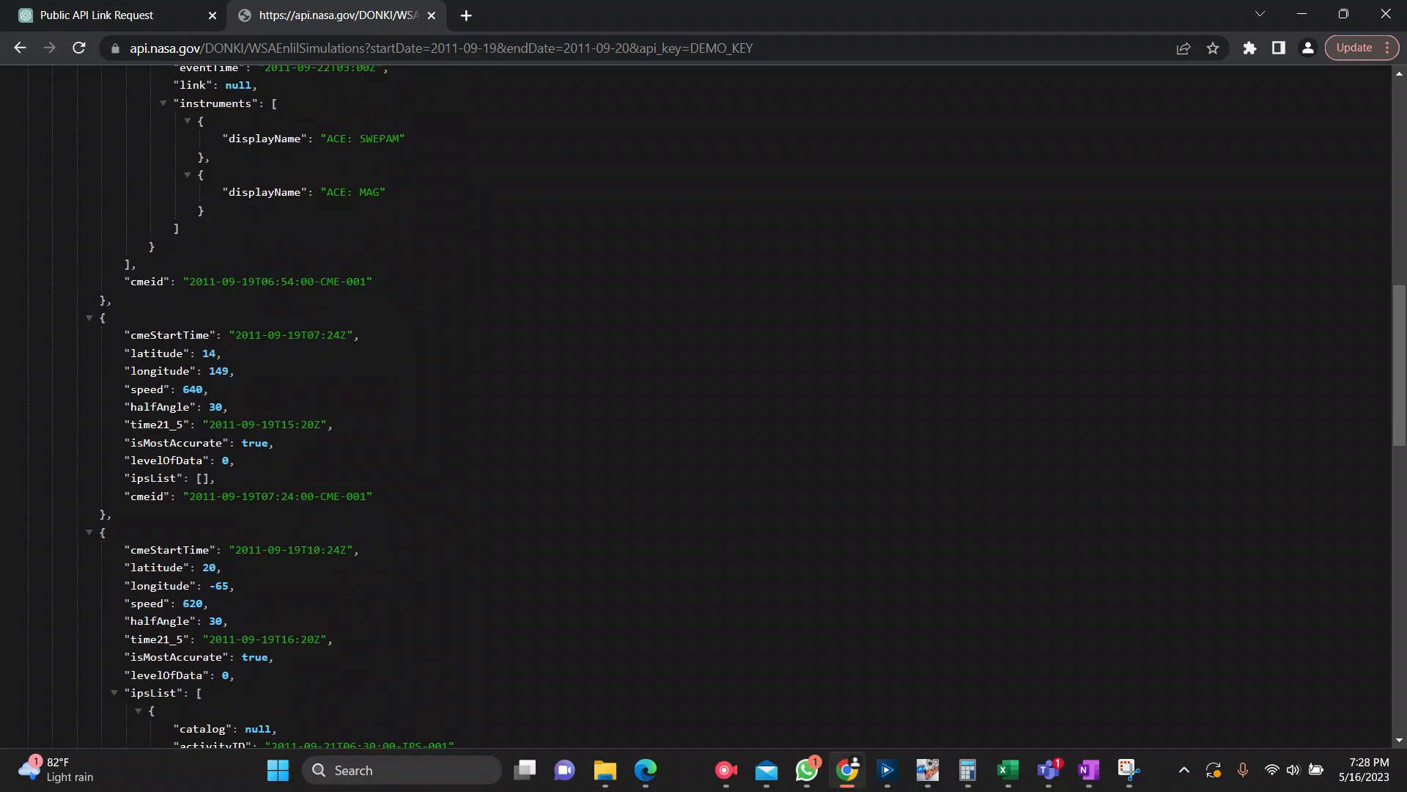
scroll(703, 403, "down", 1)
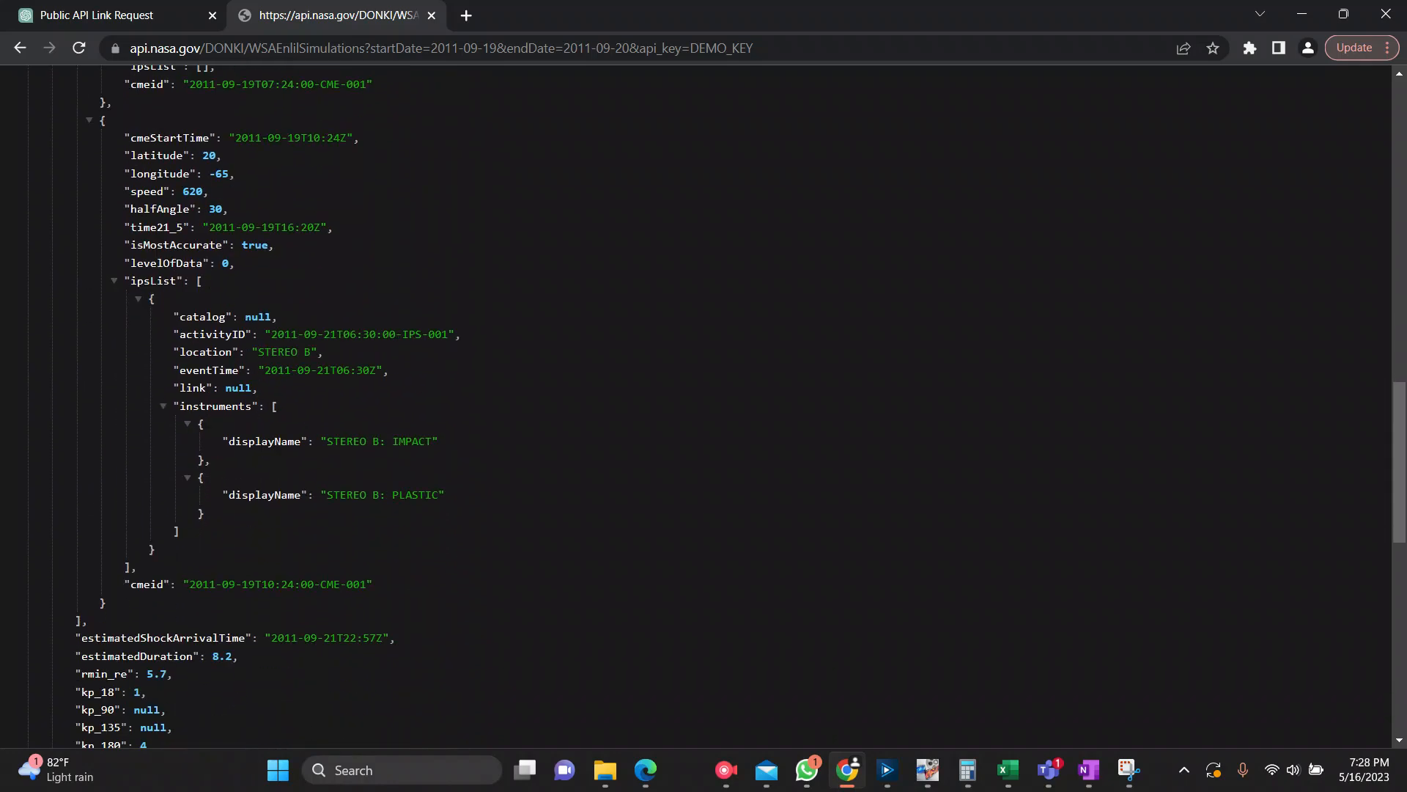
scroll(704, 403, "down", 6)
scroll(704, 403, "up", 15)
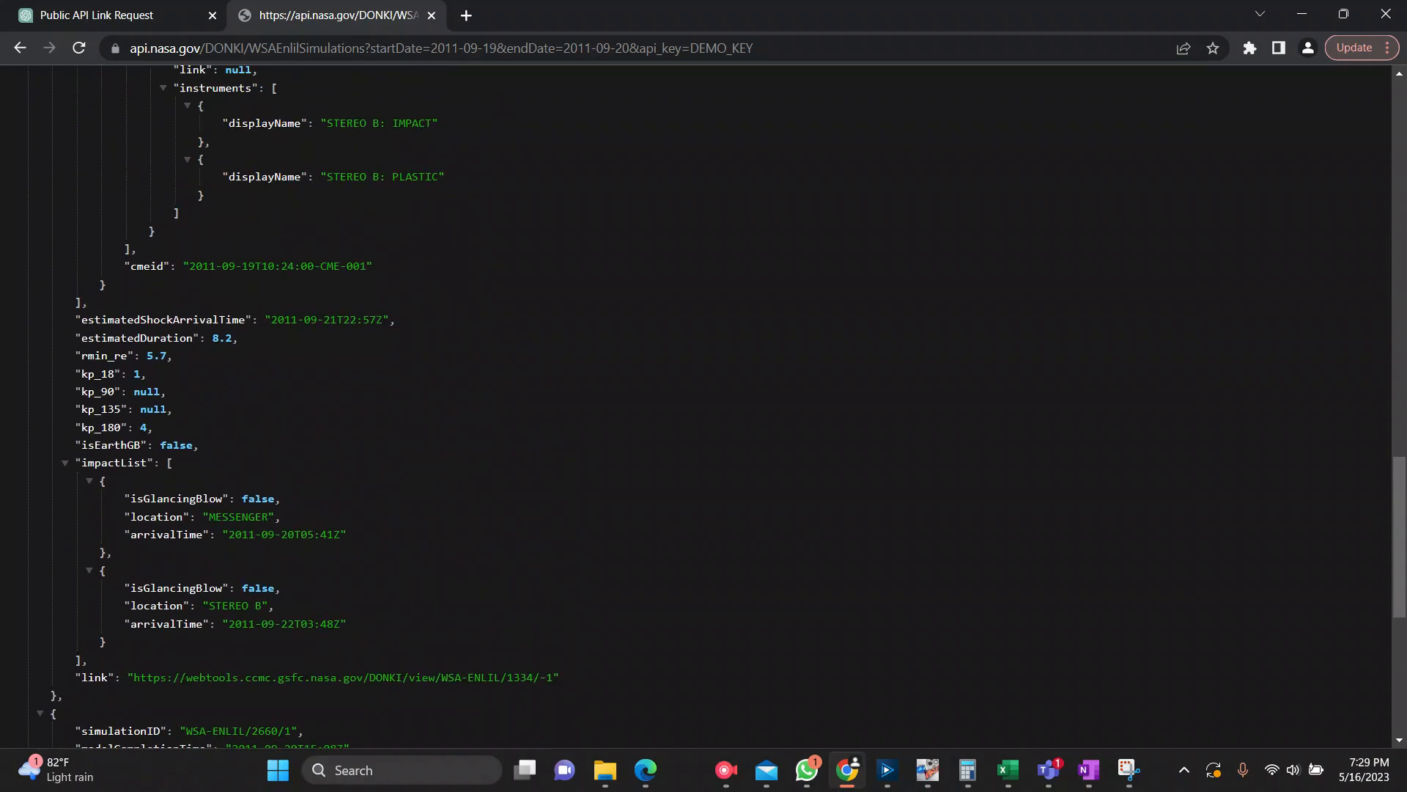
scroll(704, 403, "up", 4)
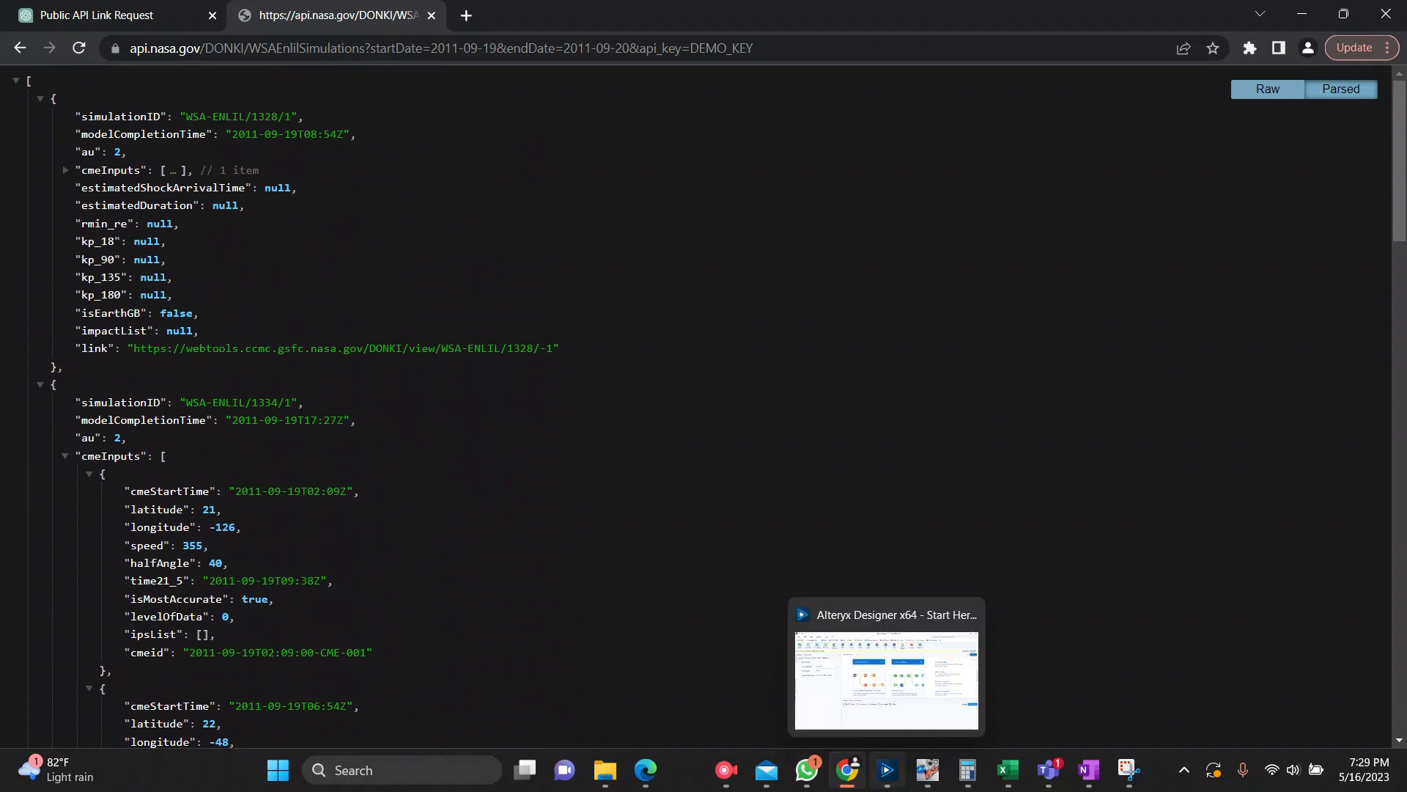
Step: Switch to Alteryx Designer, look over the "Analyze a sales pipeline" sample workflow and close it
left_click(887, 770)
scroll(865, 344, "up", 5)
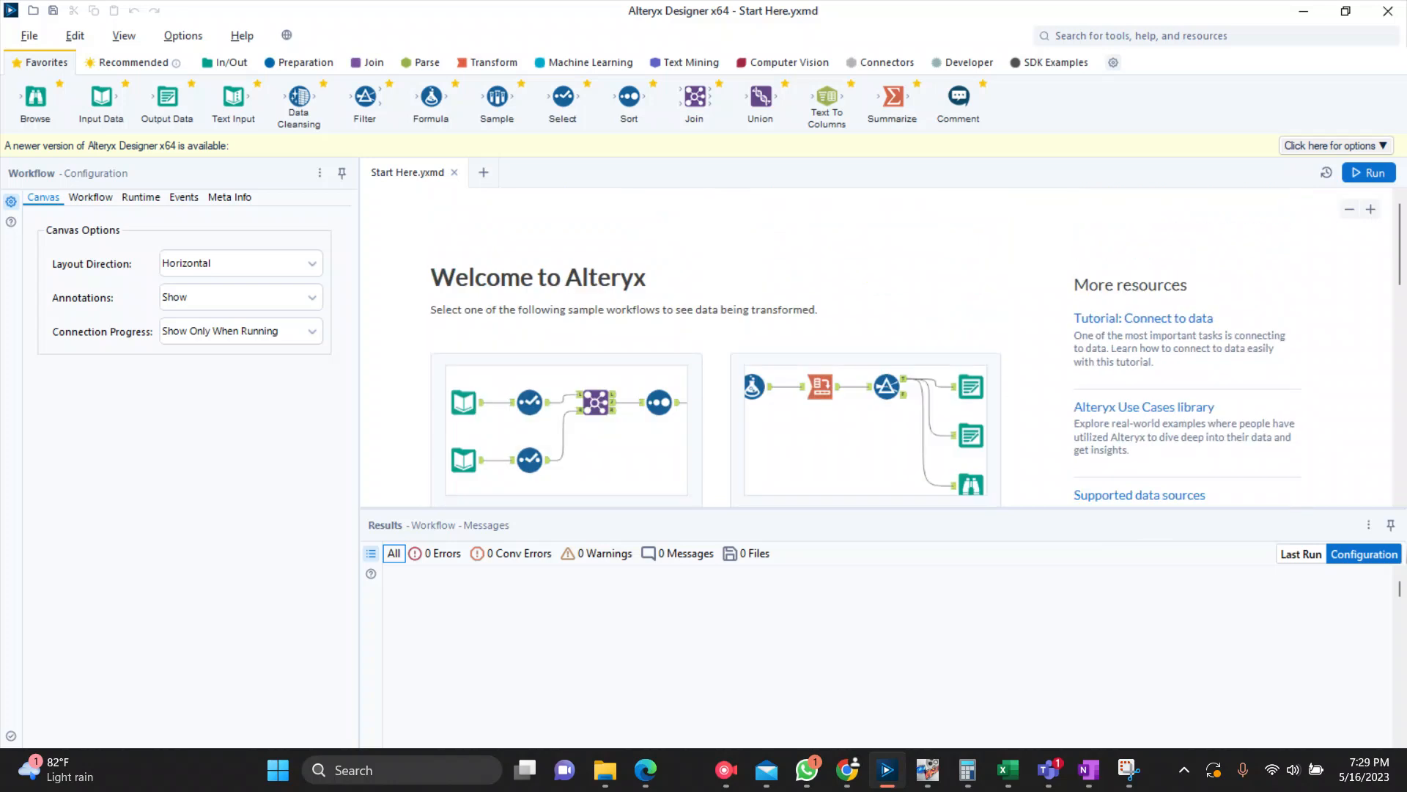
left_click(865, 431)
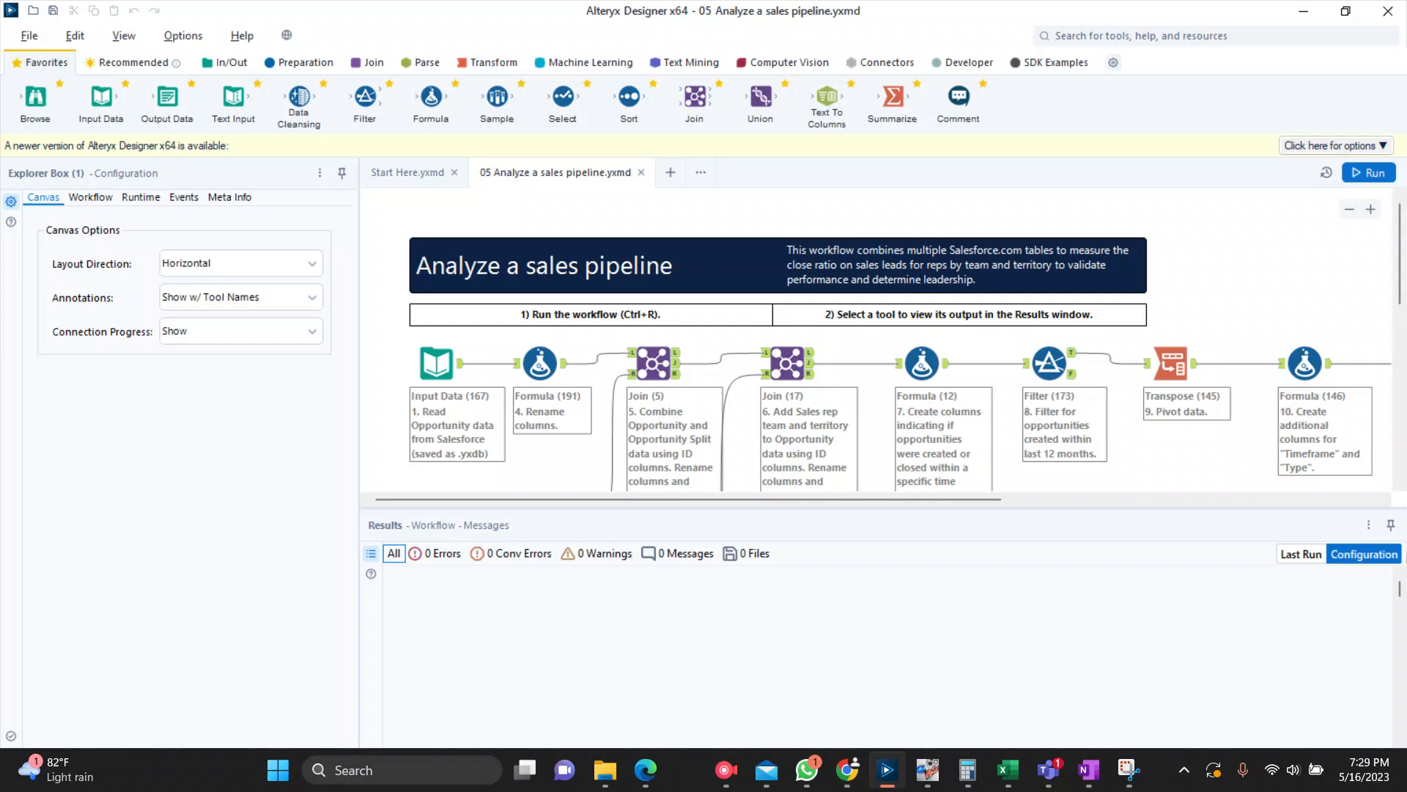
scroll(880, 337, "down", 2)
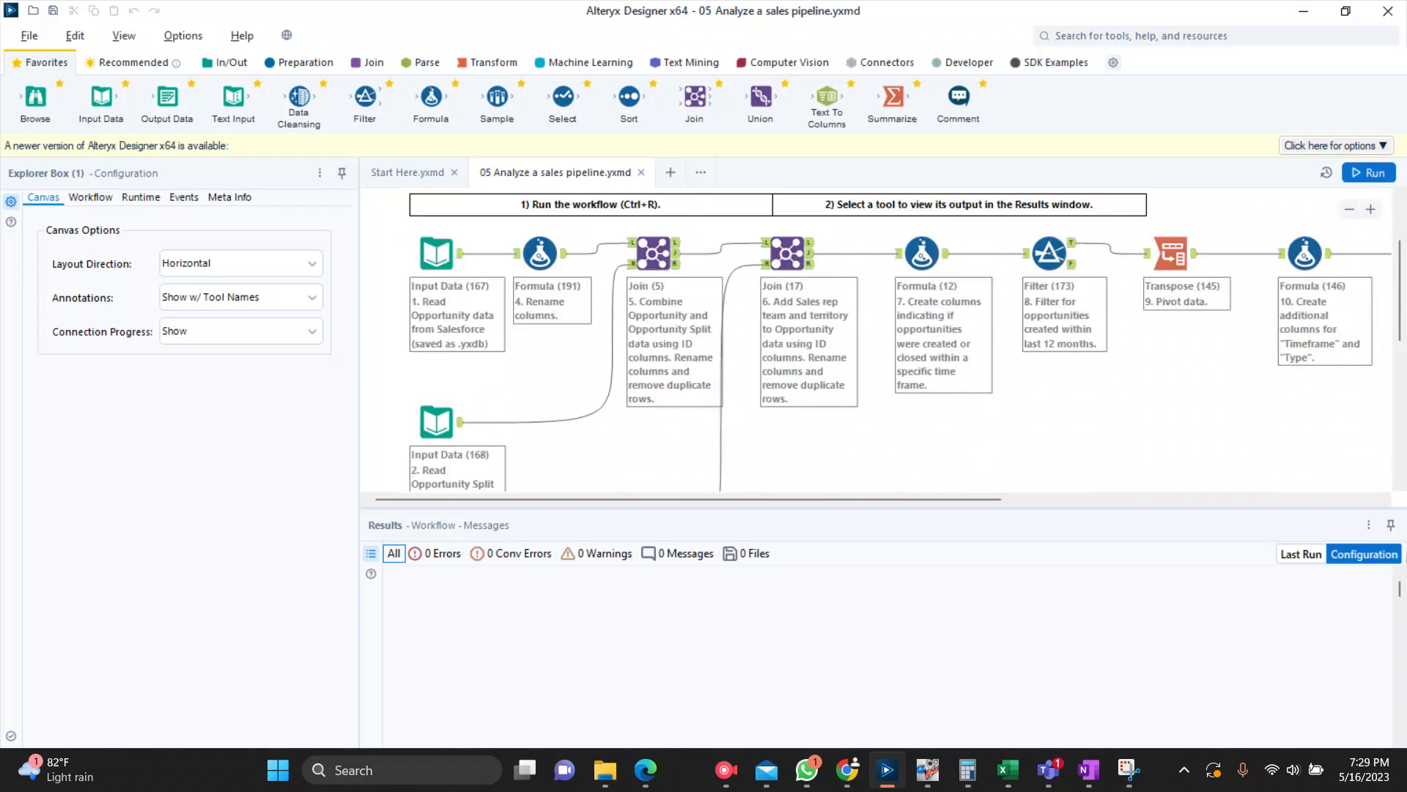
mouse_move(689, 499)
left_mouse_down()
mouse_move(1063, 499)
mouse_move(689, 499)
left_mouse_up()
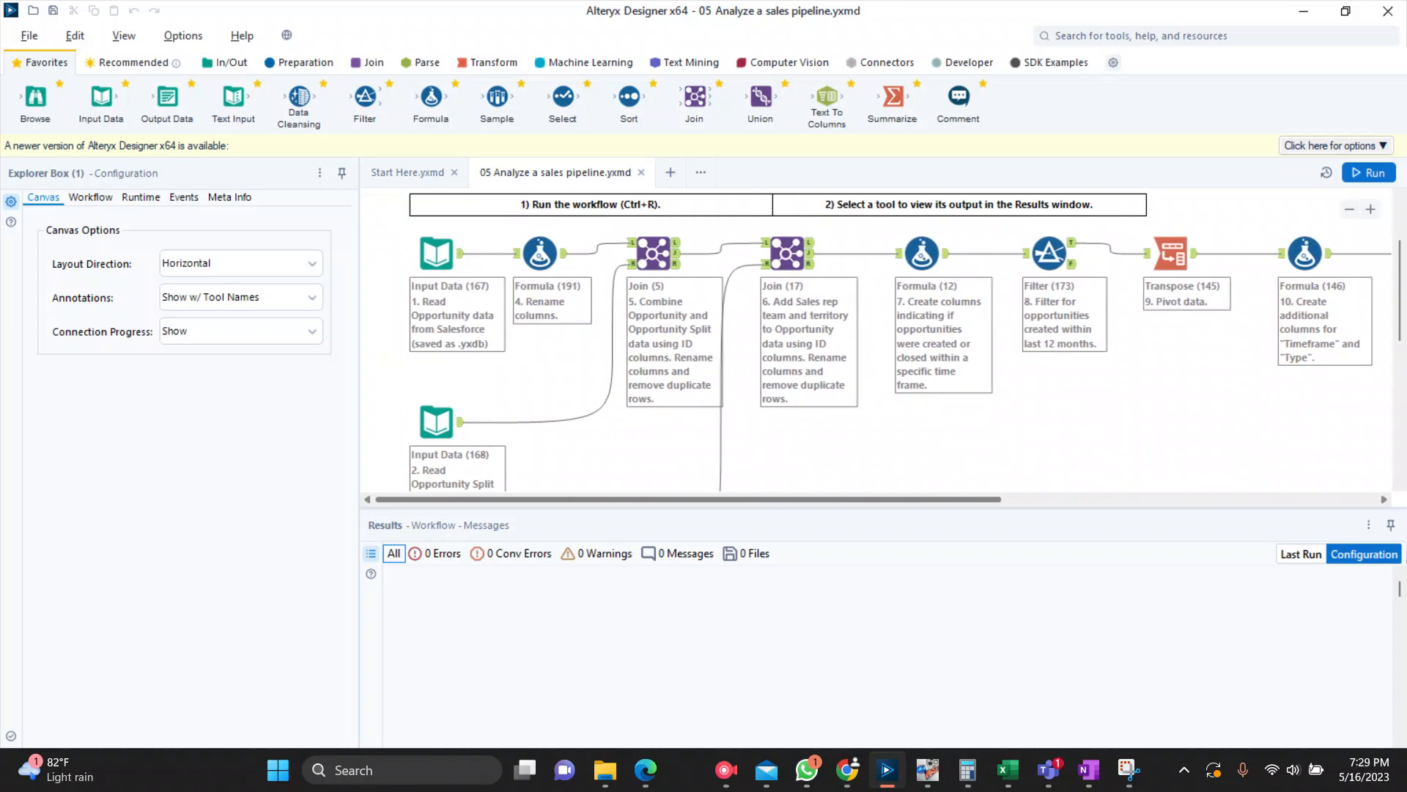
scroll(879, 337, "up", 2)
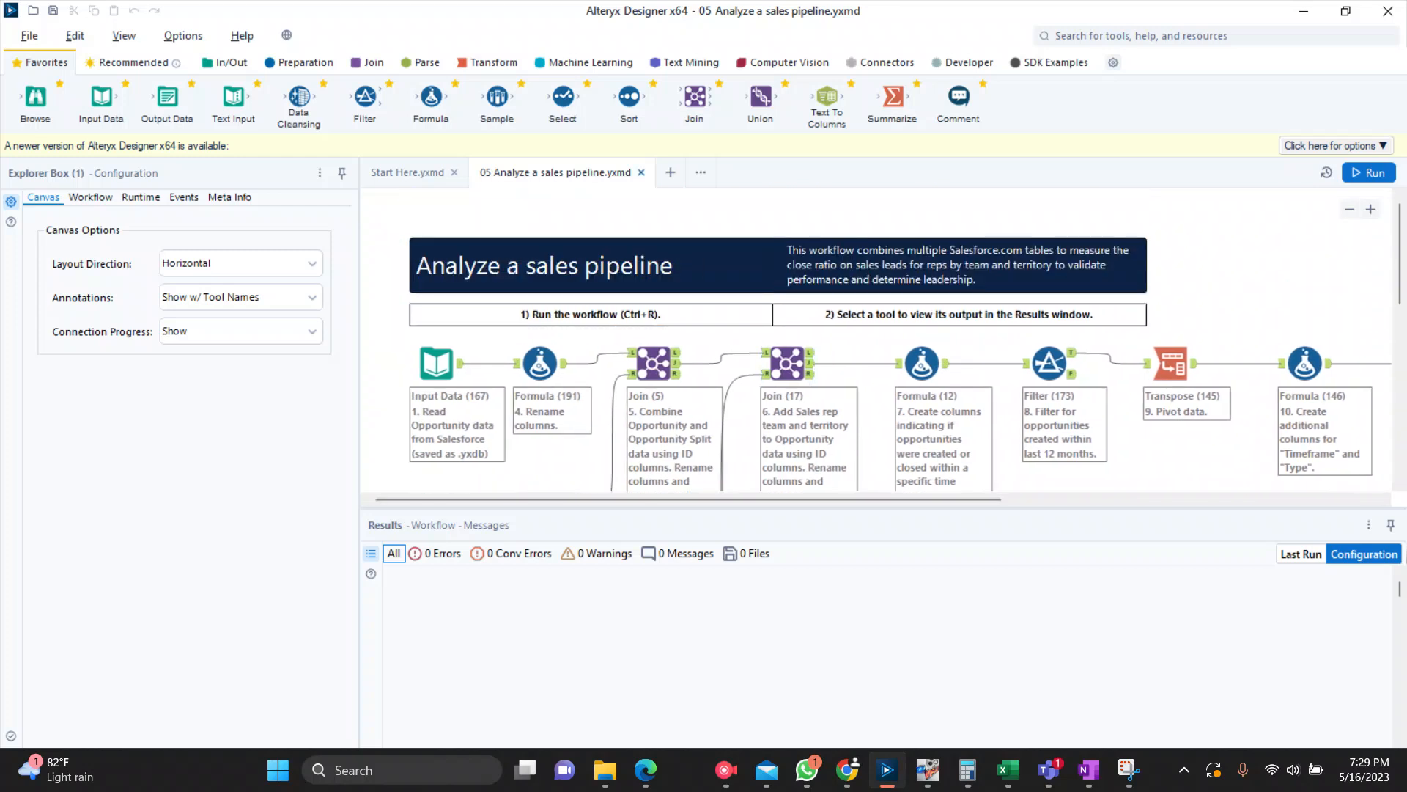
left_click(641, 173)
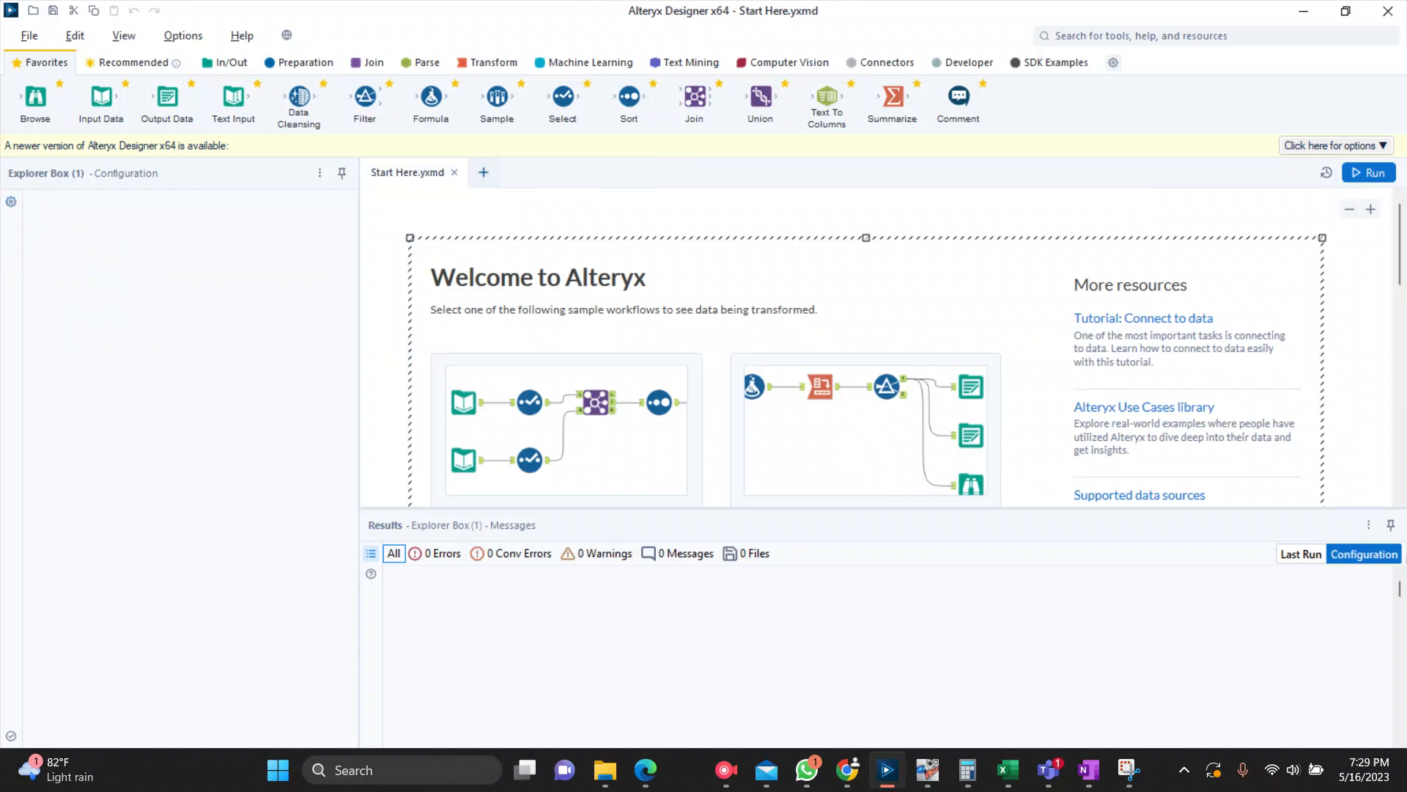
Step: Create a new workflow in place of the Start Here page and put a Text Input tool on its canvas
key("ctrl+n")
left_click(454, 173)
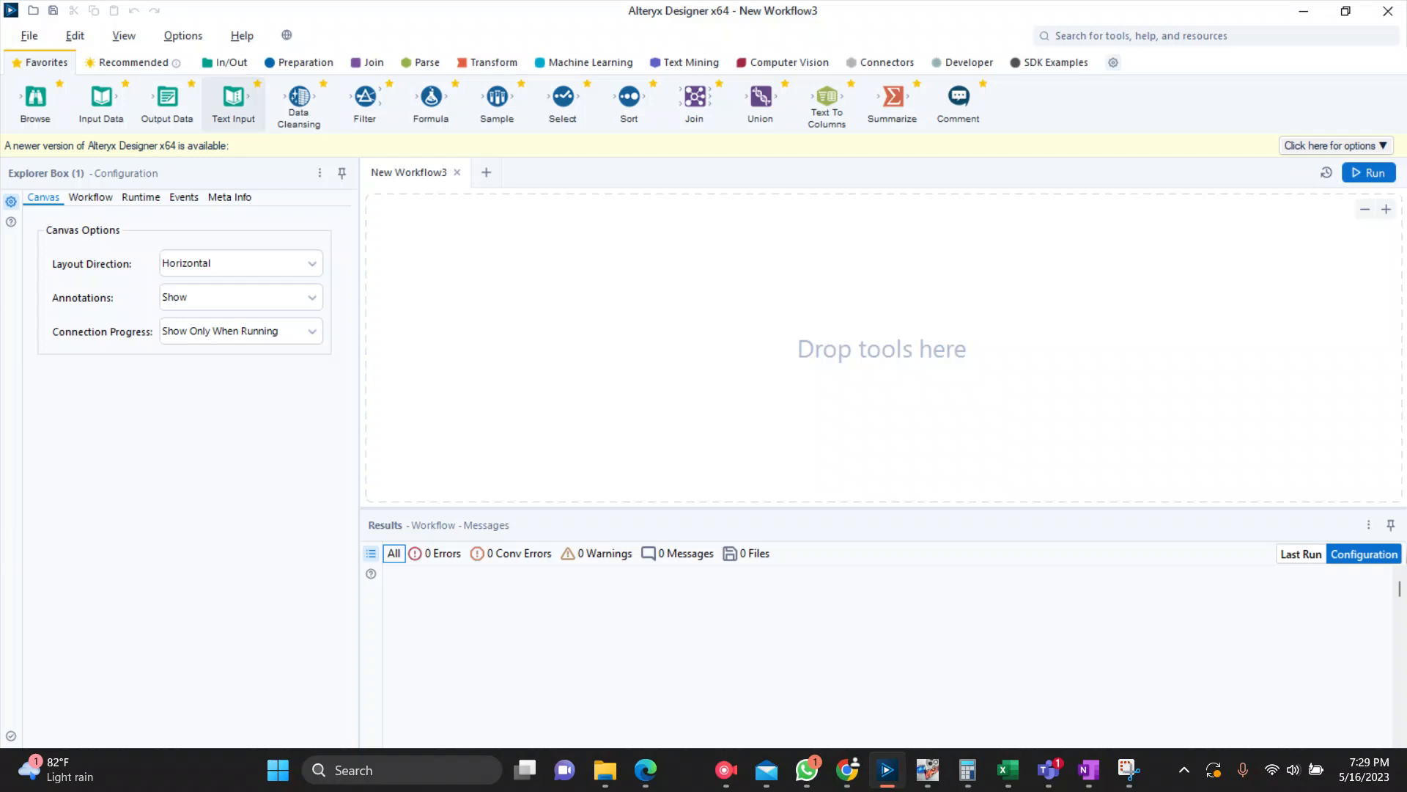
left_click_drag(233, 96, 503, 286)
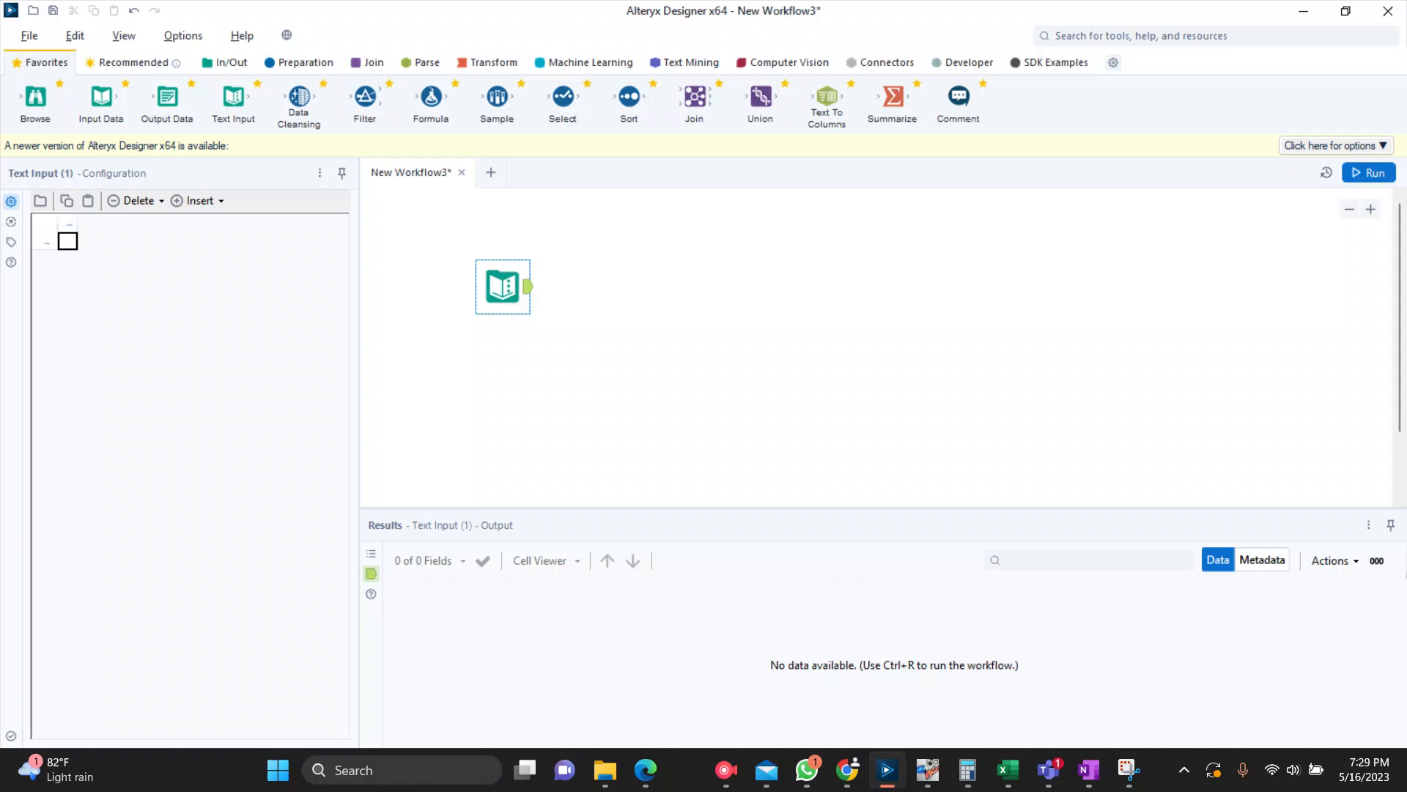
Step: Name the first column of the Text Input table URL
left_click(68, 223)
left_click(68, 223)
type("URL")
key("Return")
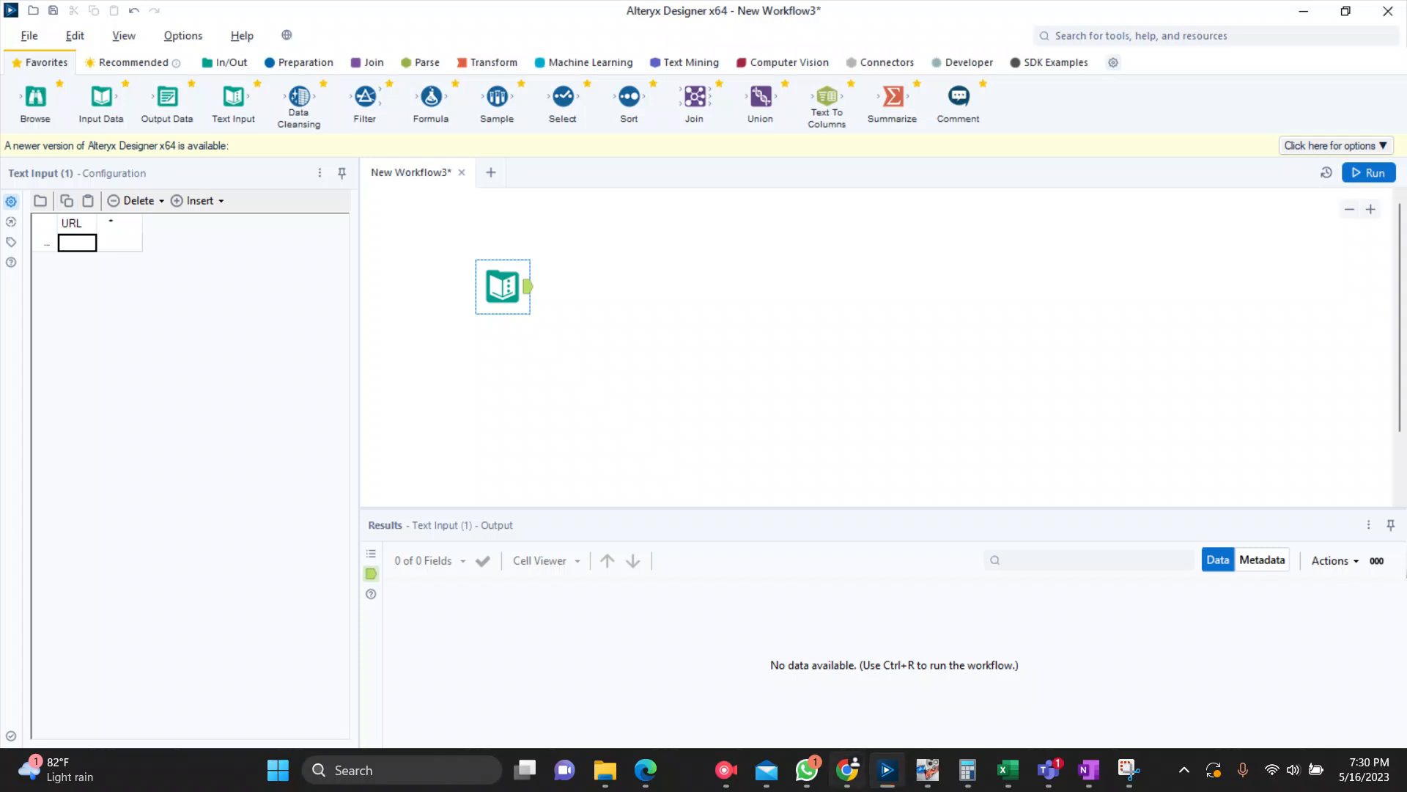
Step: Copy the NASA WSAEnlilSimulations request address, including its API key, from Chrome into the first row of the Text Input's URL column
left_click(847, 769)
key("ctrl+l")
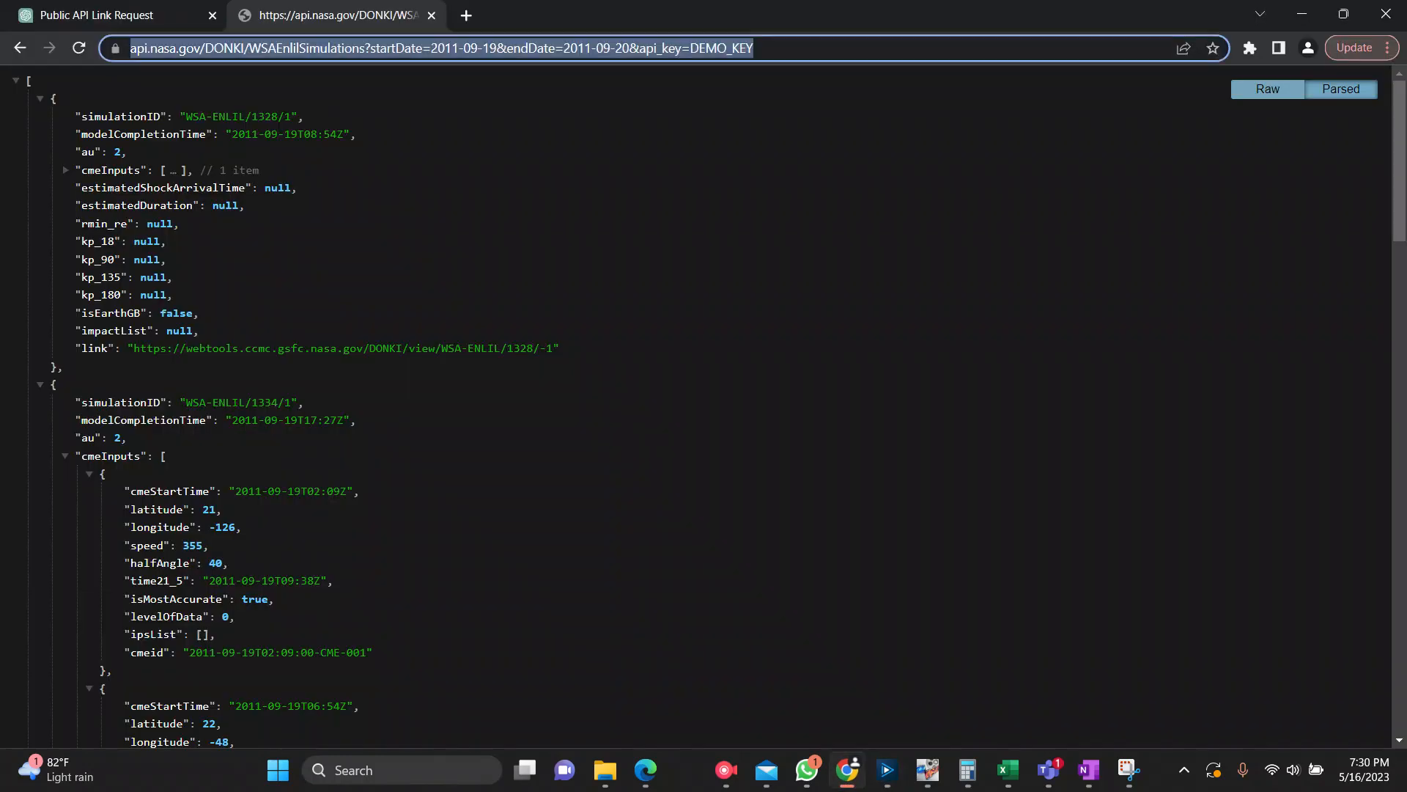
left_click(1302, 13)
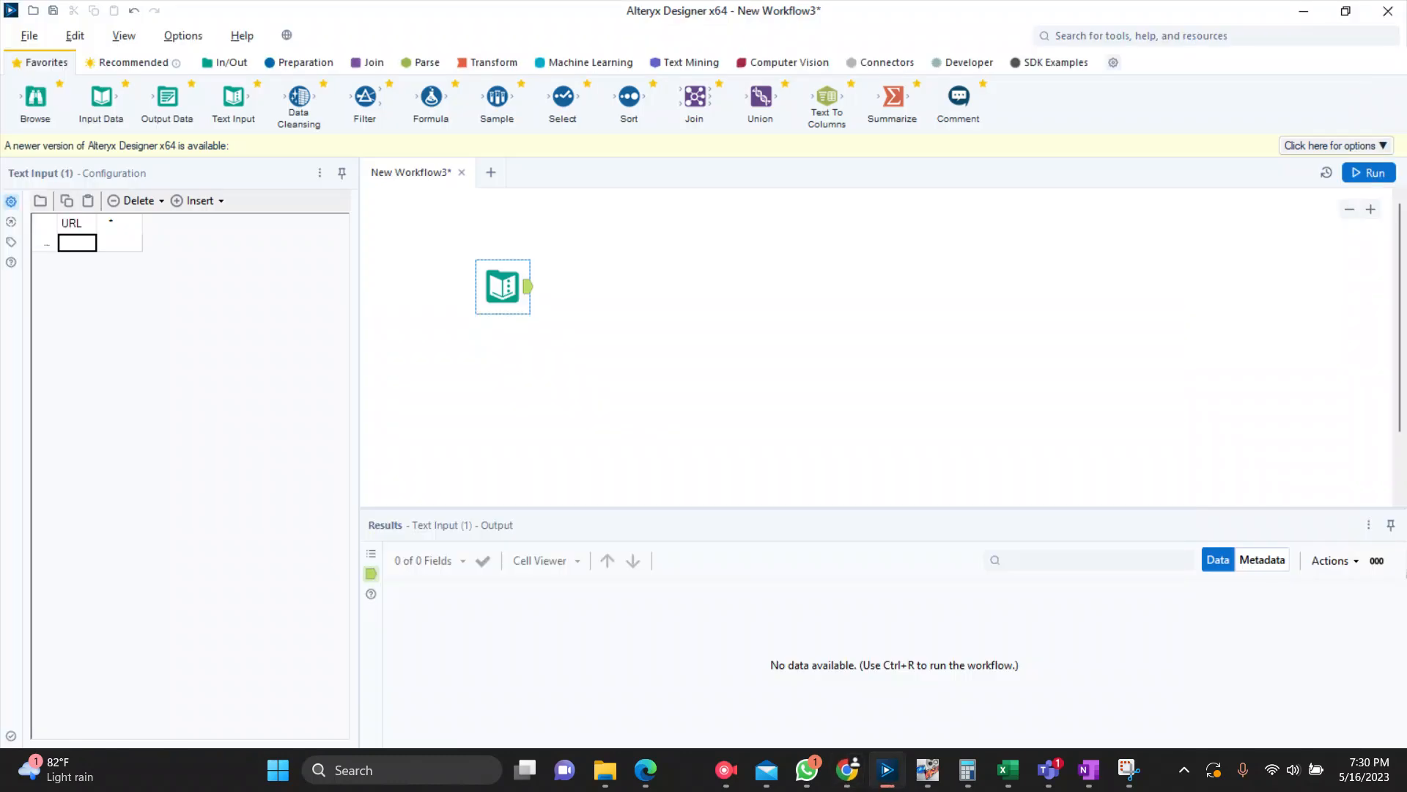
key("ctrl+v")
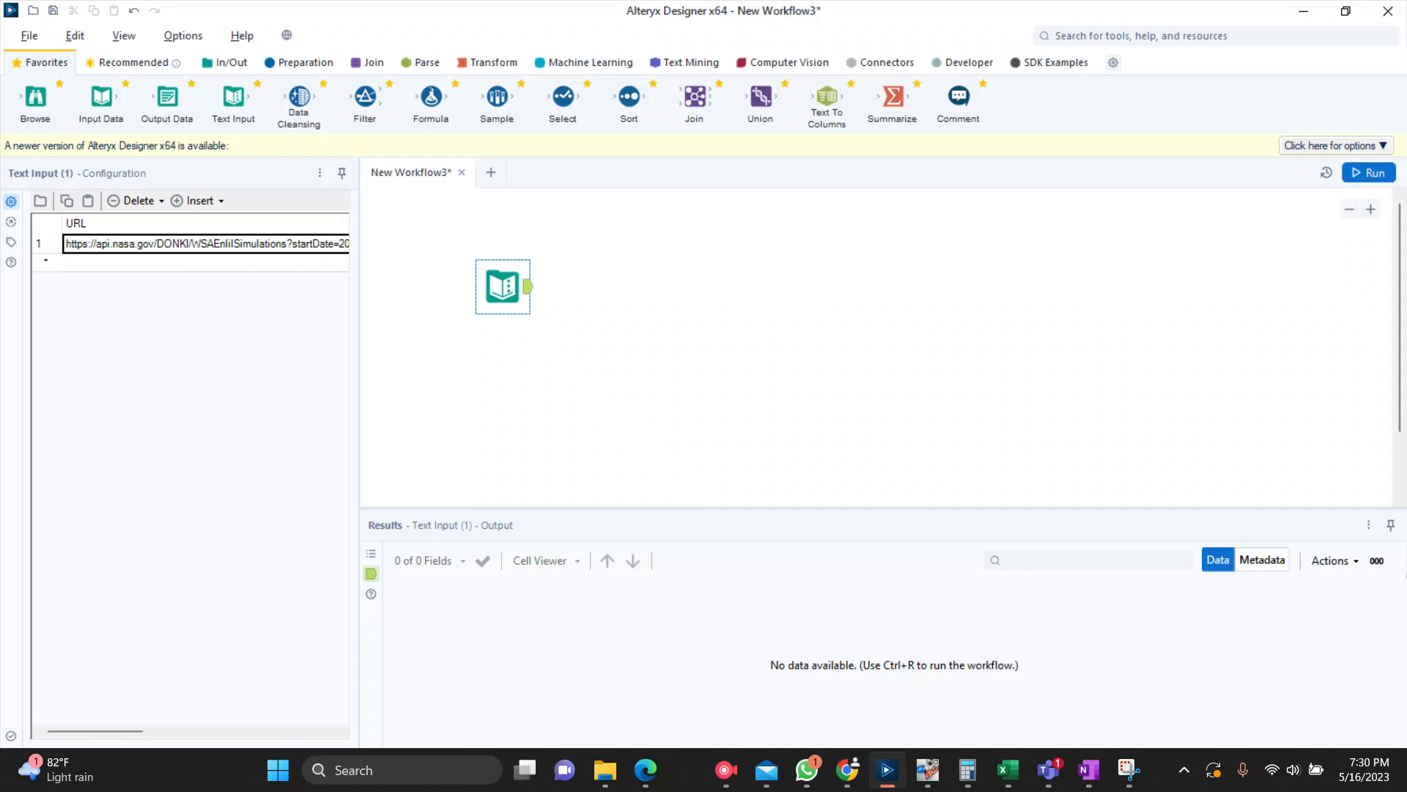
Step: Add a Download tool to the canvas, connected to the output of the Text Input tool
left_click(499, 288)
left_click(883, 63)
left_click(967, 62)
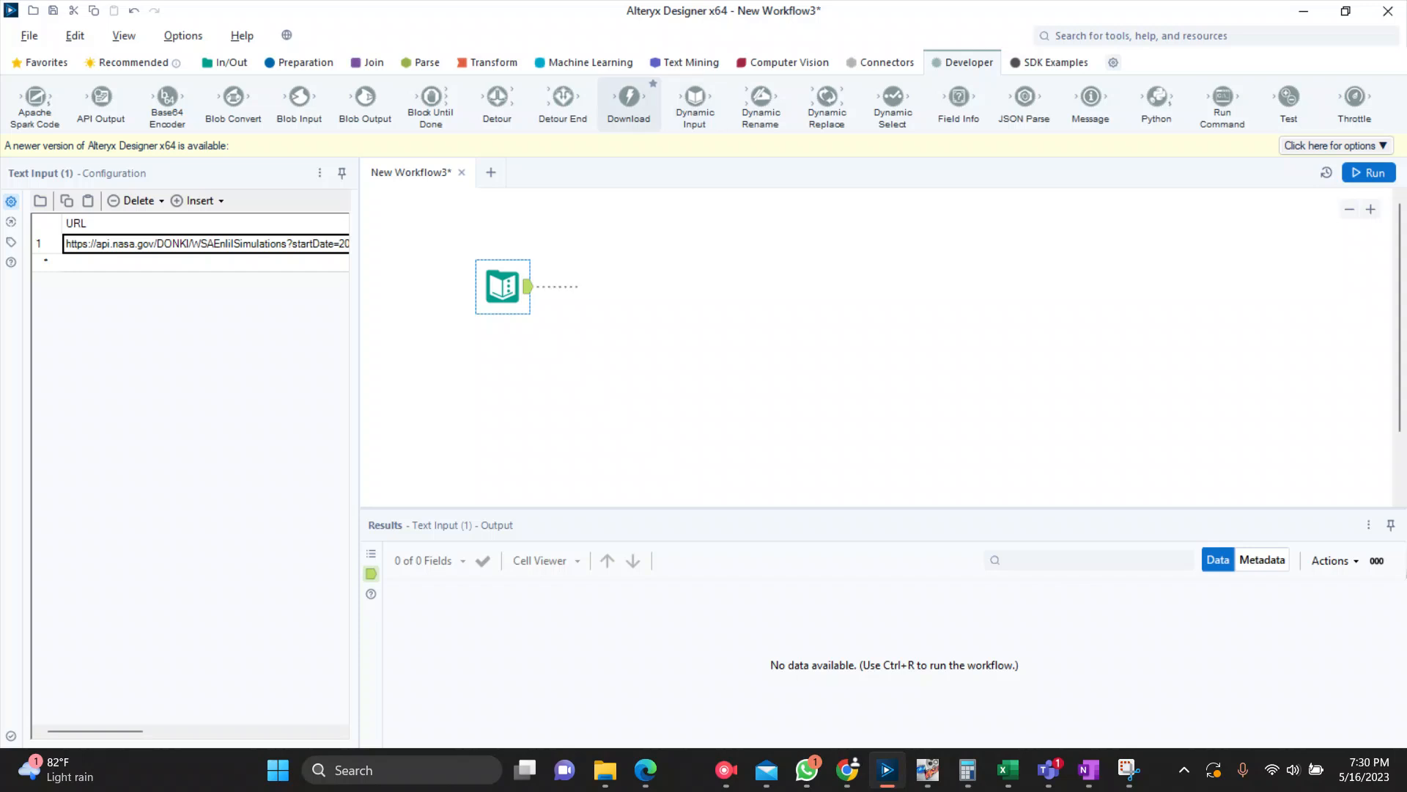
left_click_drag(629, 103, 634, 286)
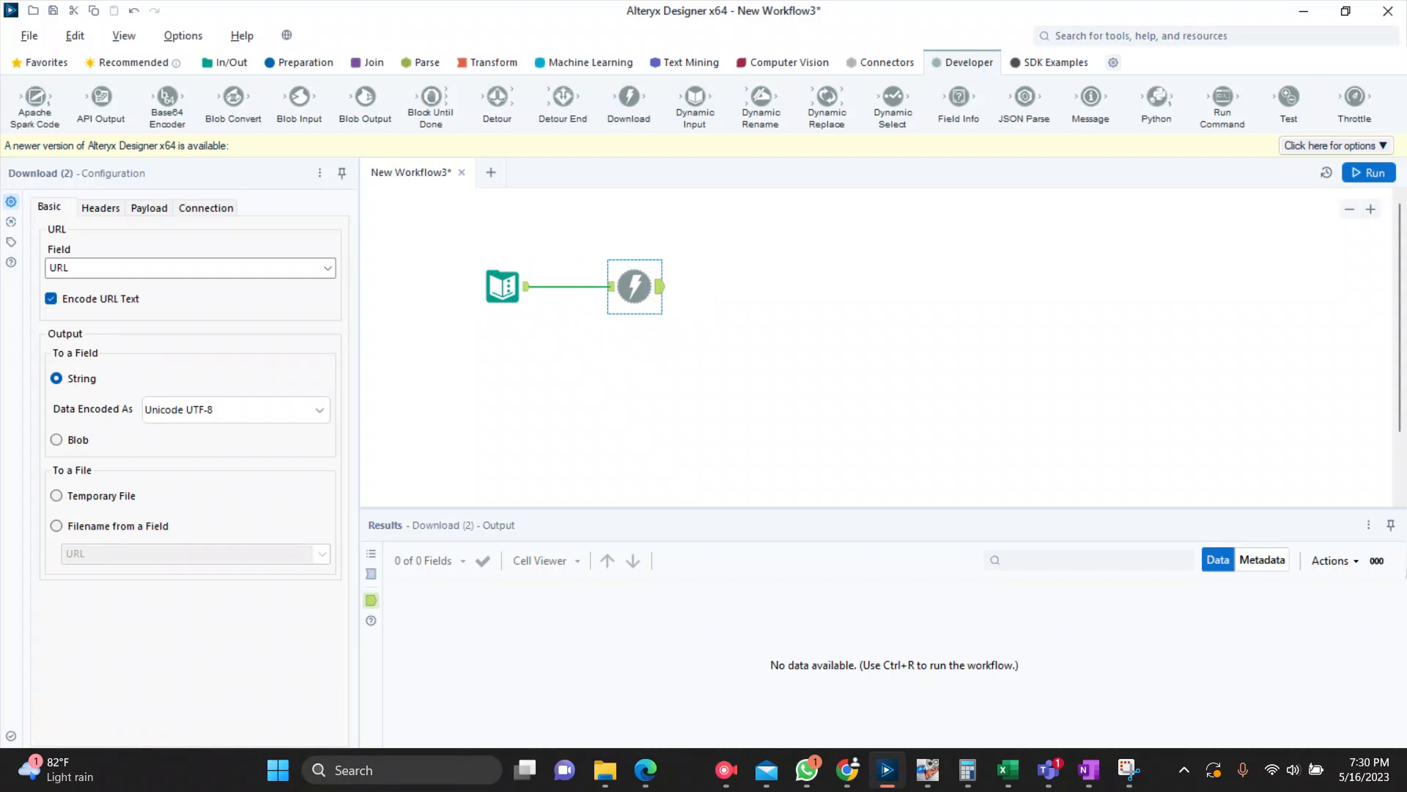
Step: Set the Download tool's URL field to the URL column and check it against the Text Input table
left_click(327, 268)
left_click(73, 285)
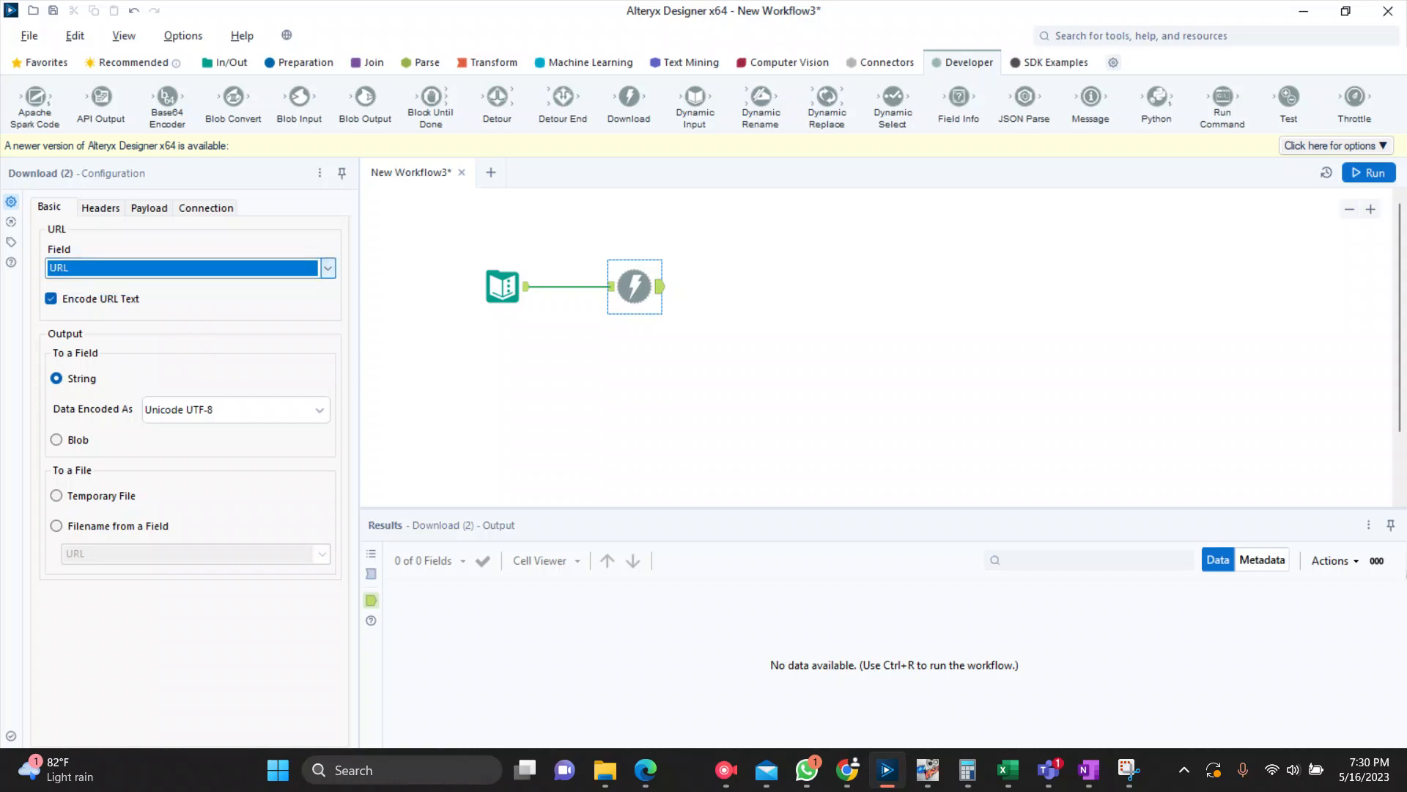
left_click(503, 287)
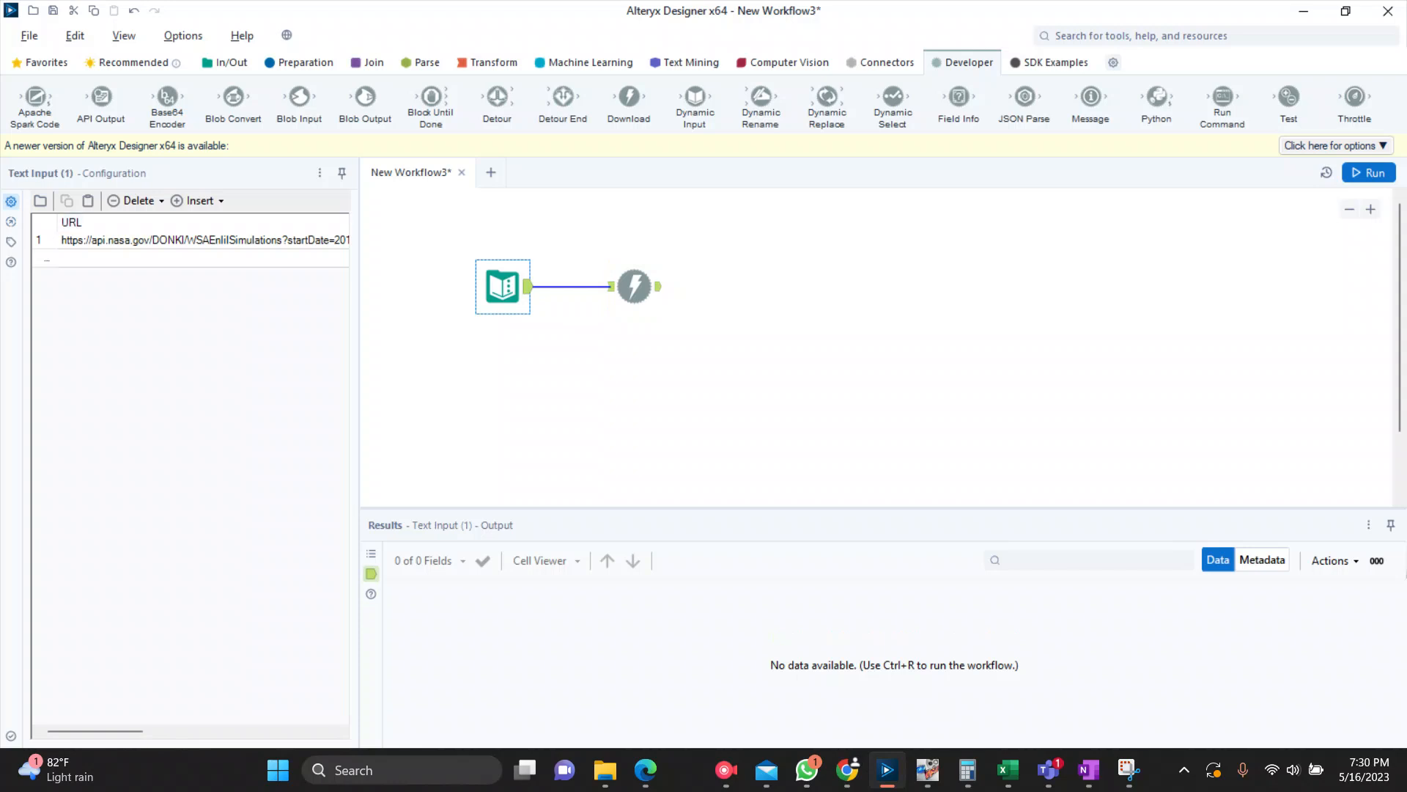
left_click(637, 292)
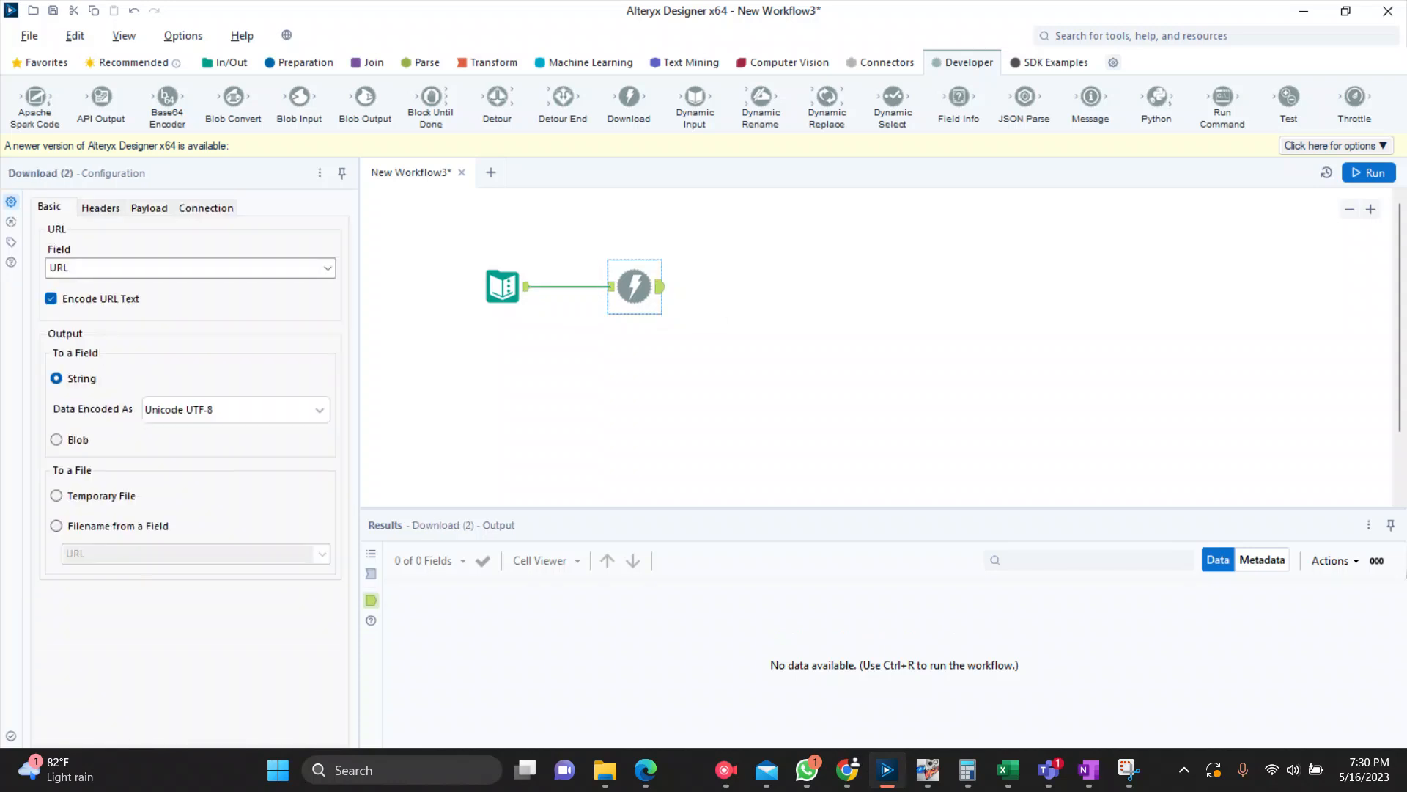
Step: Add a constant request header named Authorization to the Download tool, leaving its value empty
left_click(100, 207)
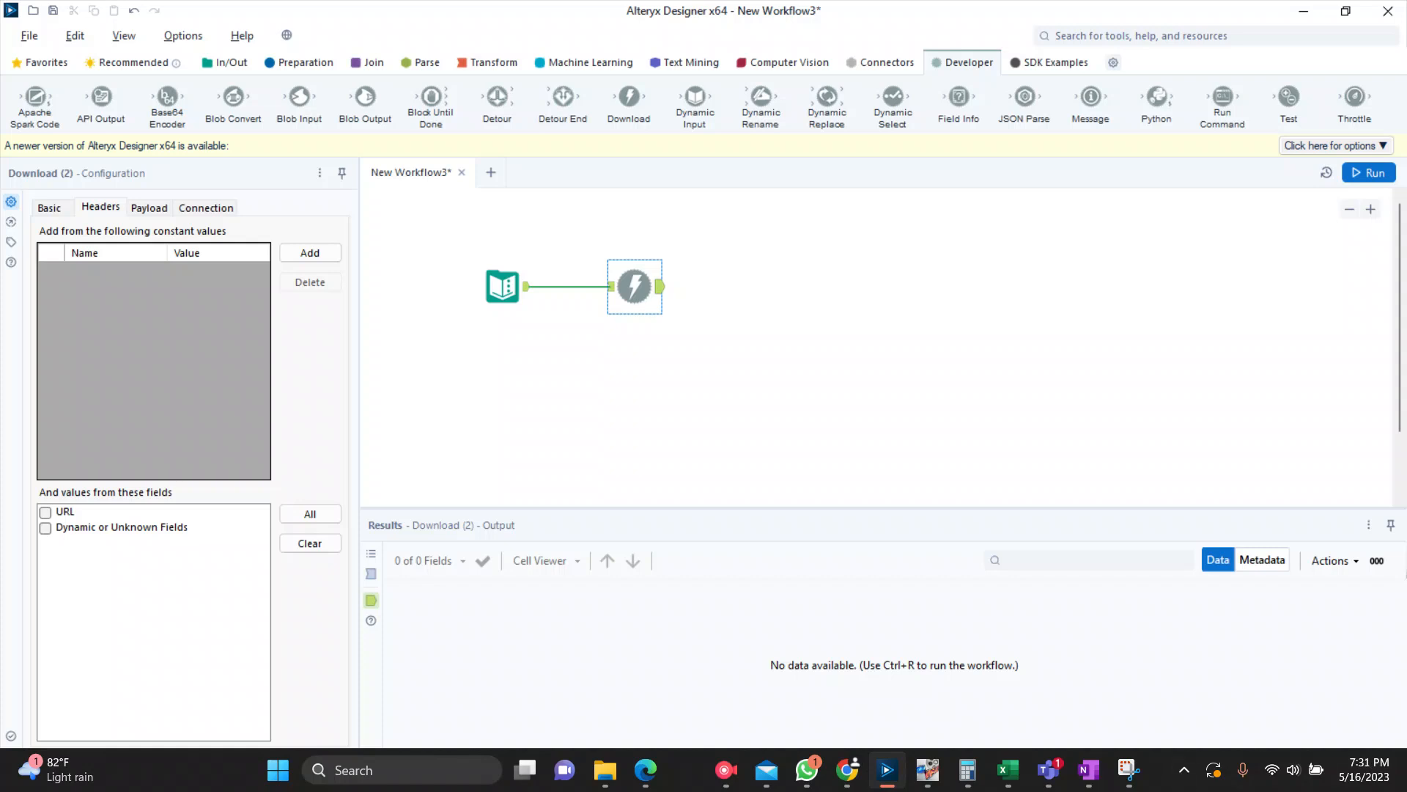
left_click(310, 253)
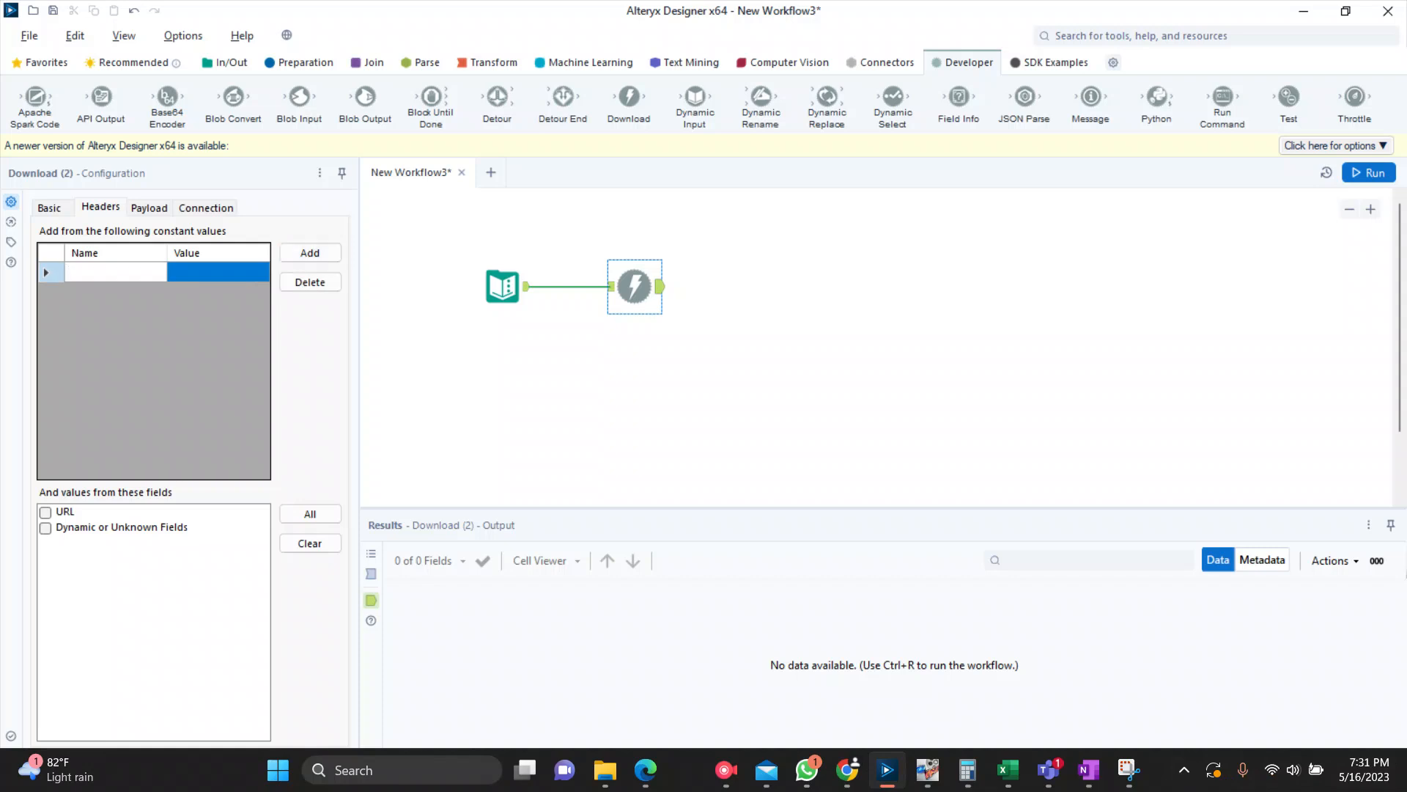
type("Authorization")
key("Tab")
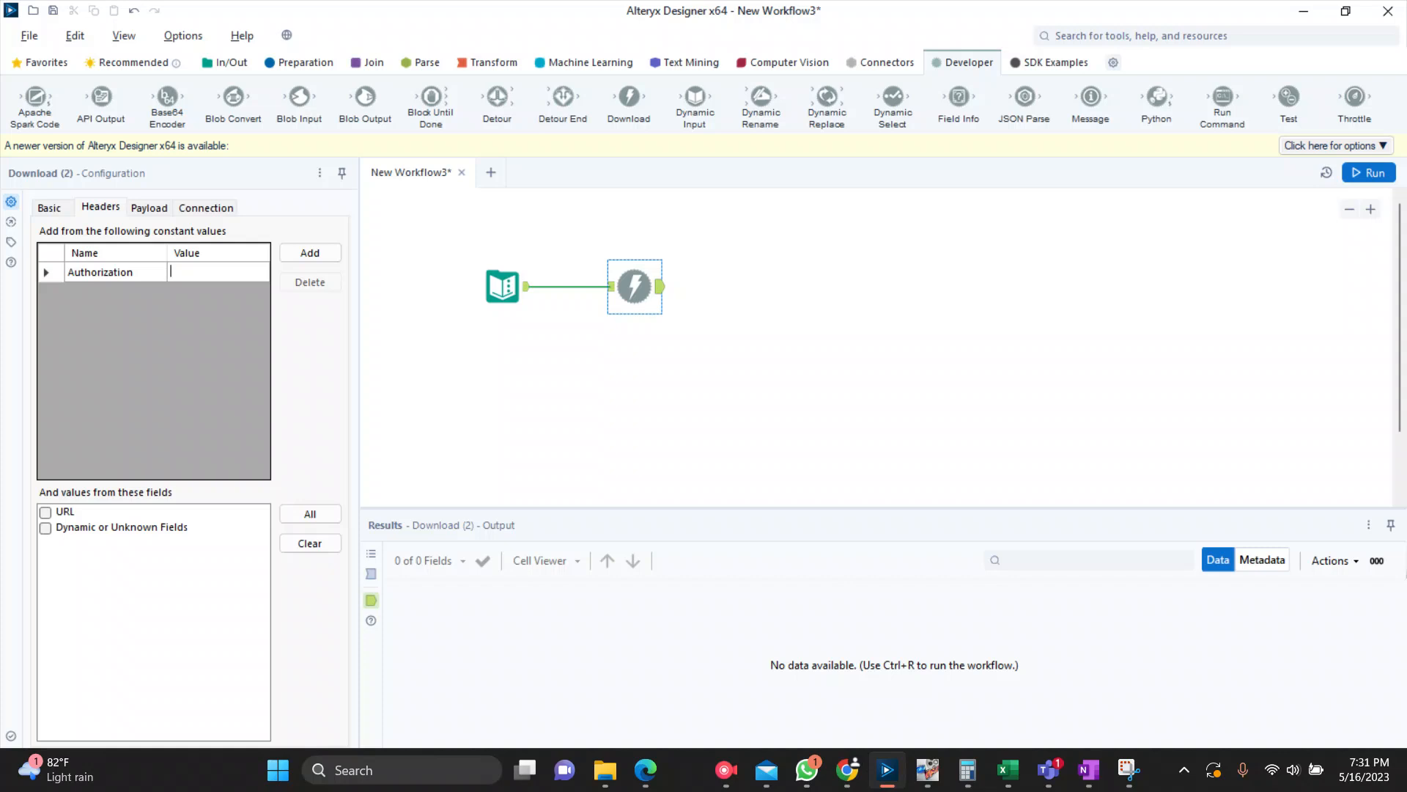
Step: Add a second constant header to the Download tool named Accept with the value Application/json
left_click(310, 252)
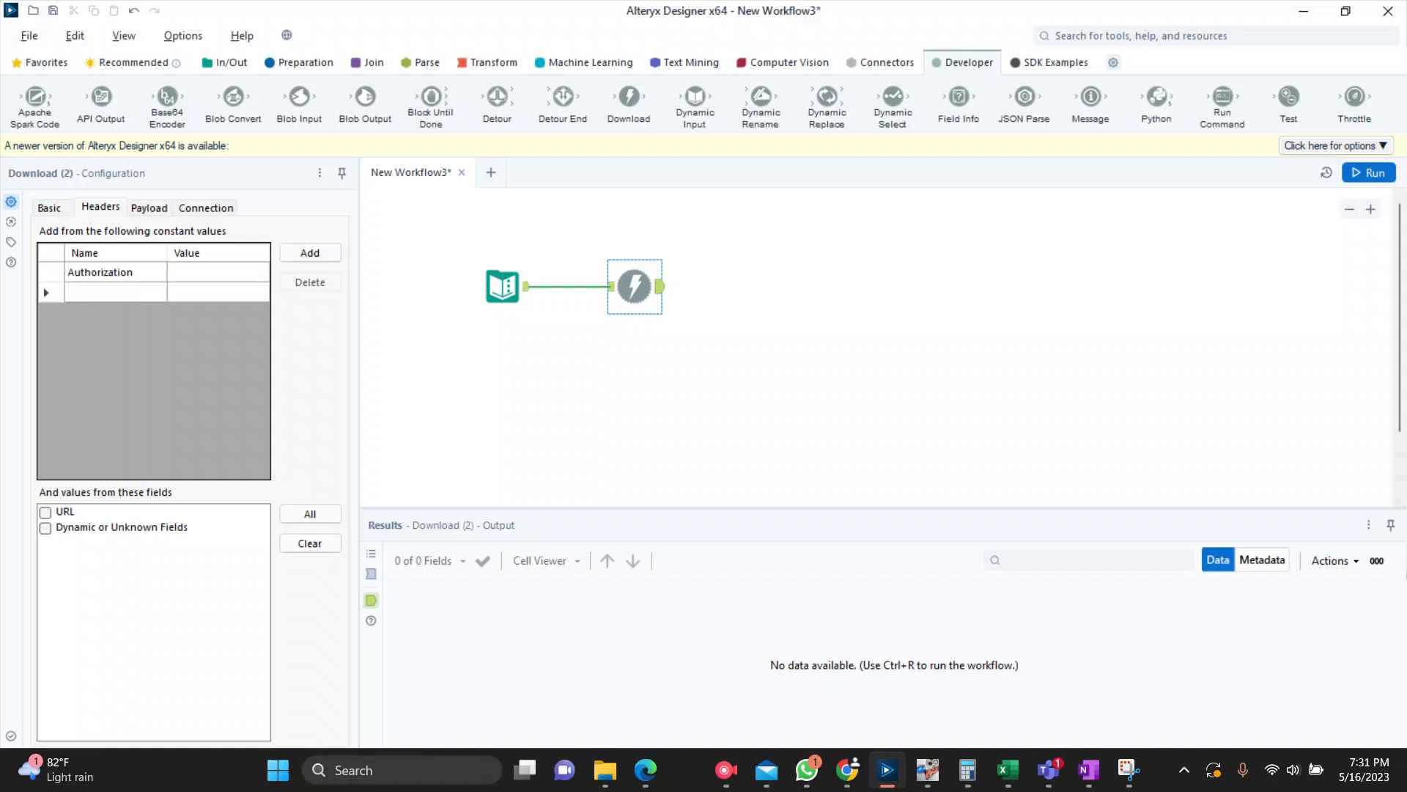
type("Accept")
left_click(211, 291)
type("Application/json")
key("BackSpace")
key("BackSpace")
type("on")
left_click(636, 390)
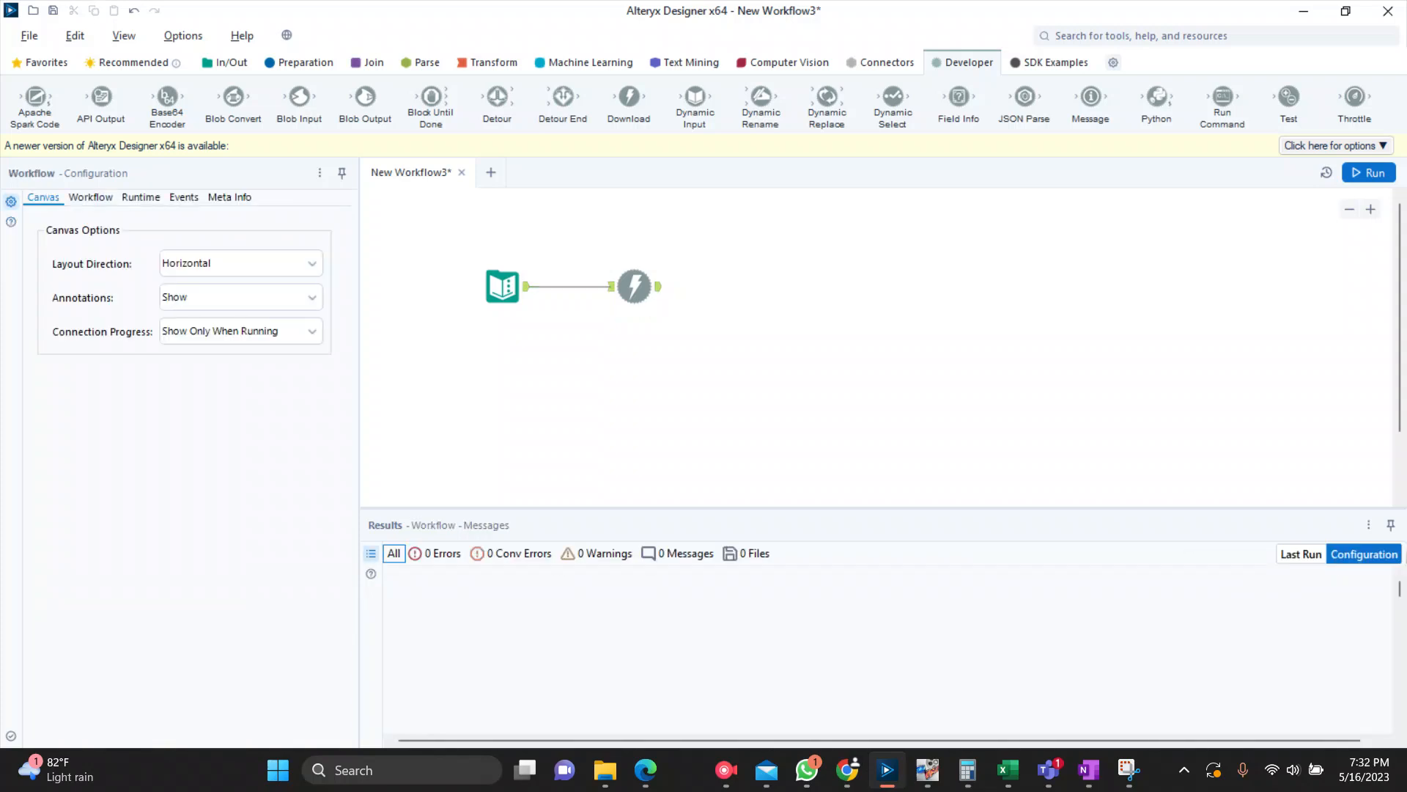
Step: Run the workflow, dismiss the completion notice and inspect the DownloadData cell in the Download tool's output
left_click(1369, 173)
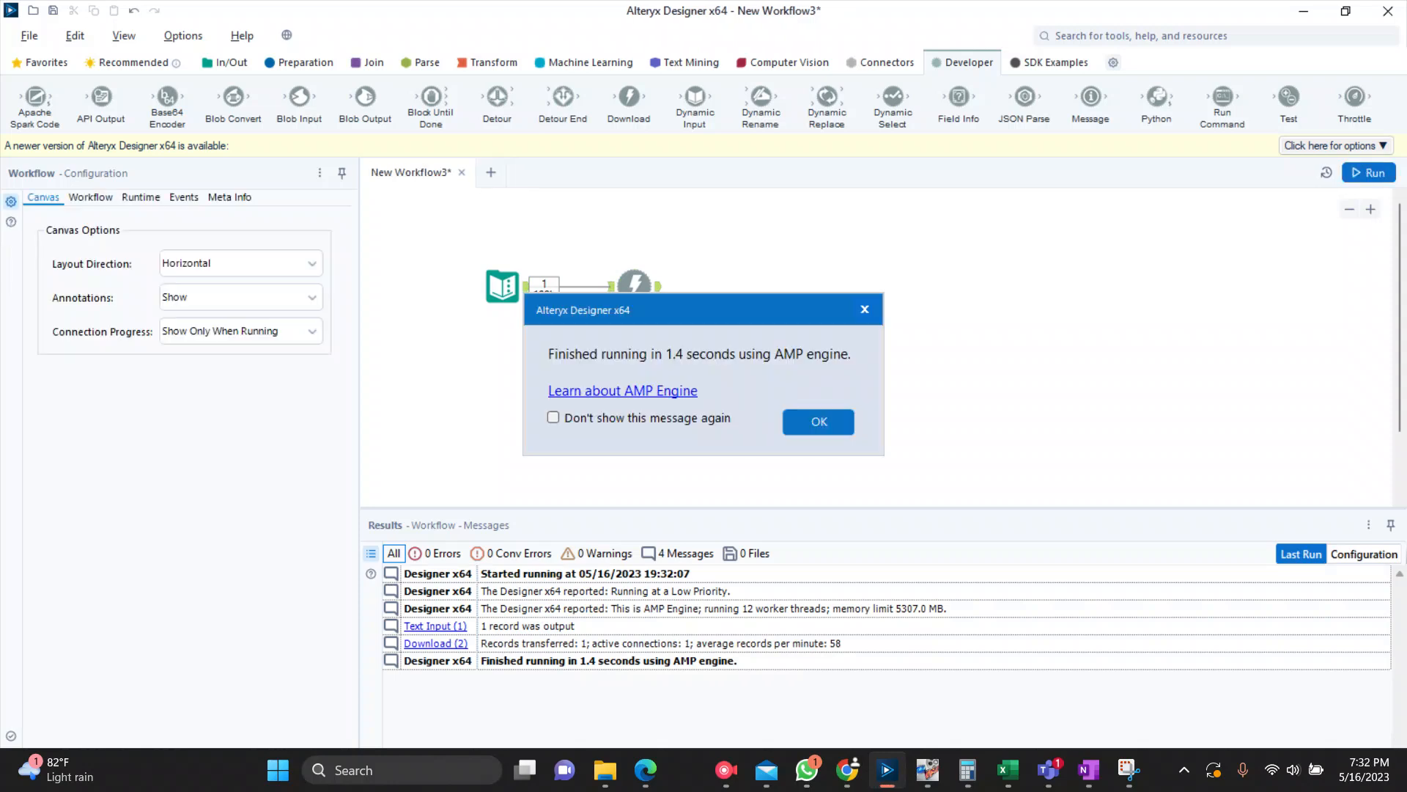
left_click(819, 422)
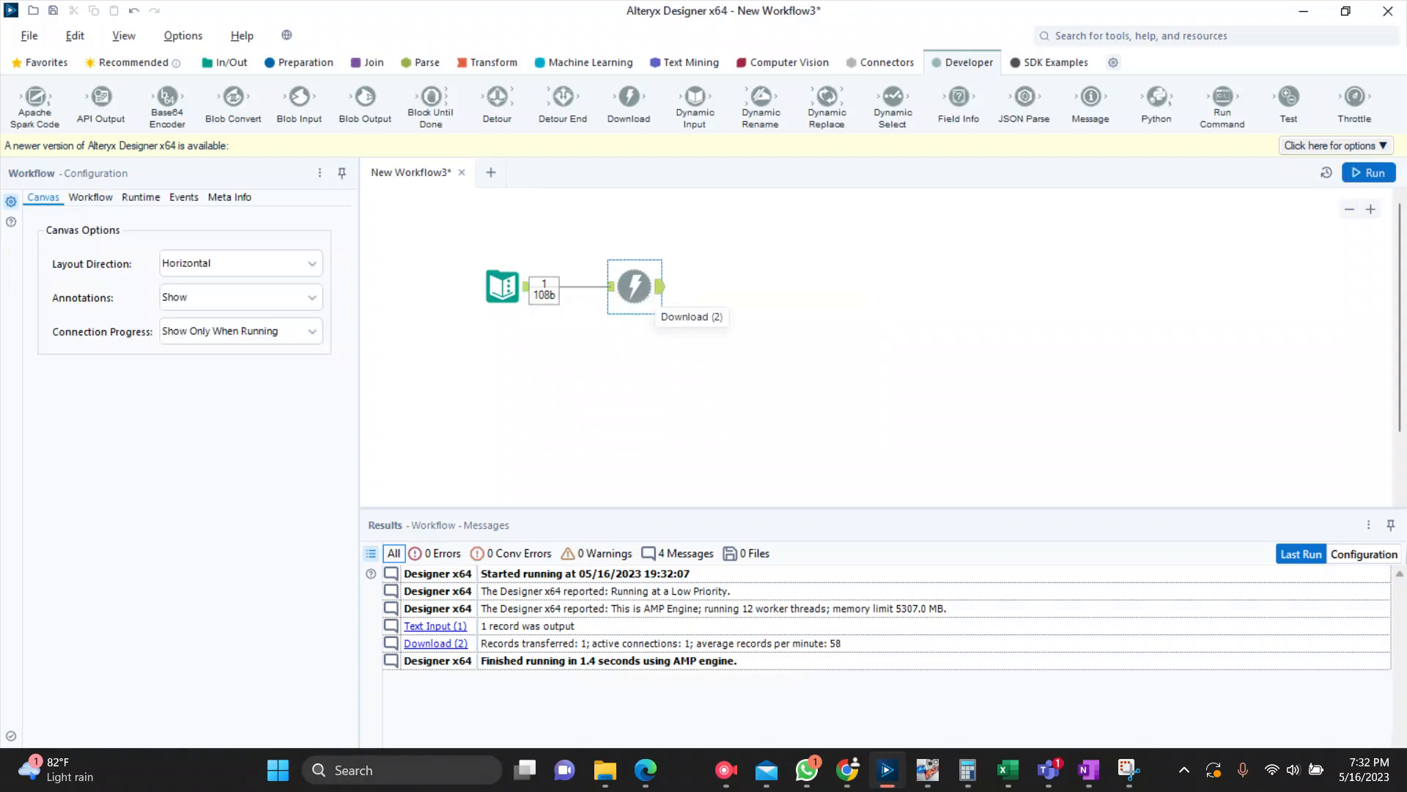
left_click(634, 286)
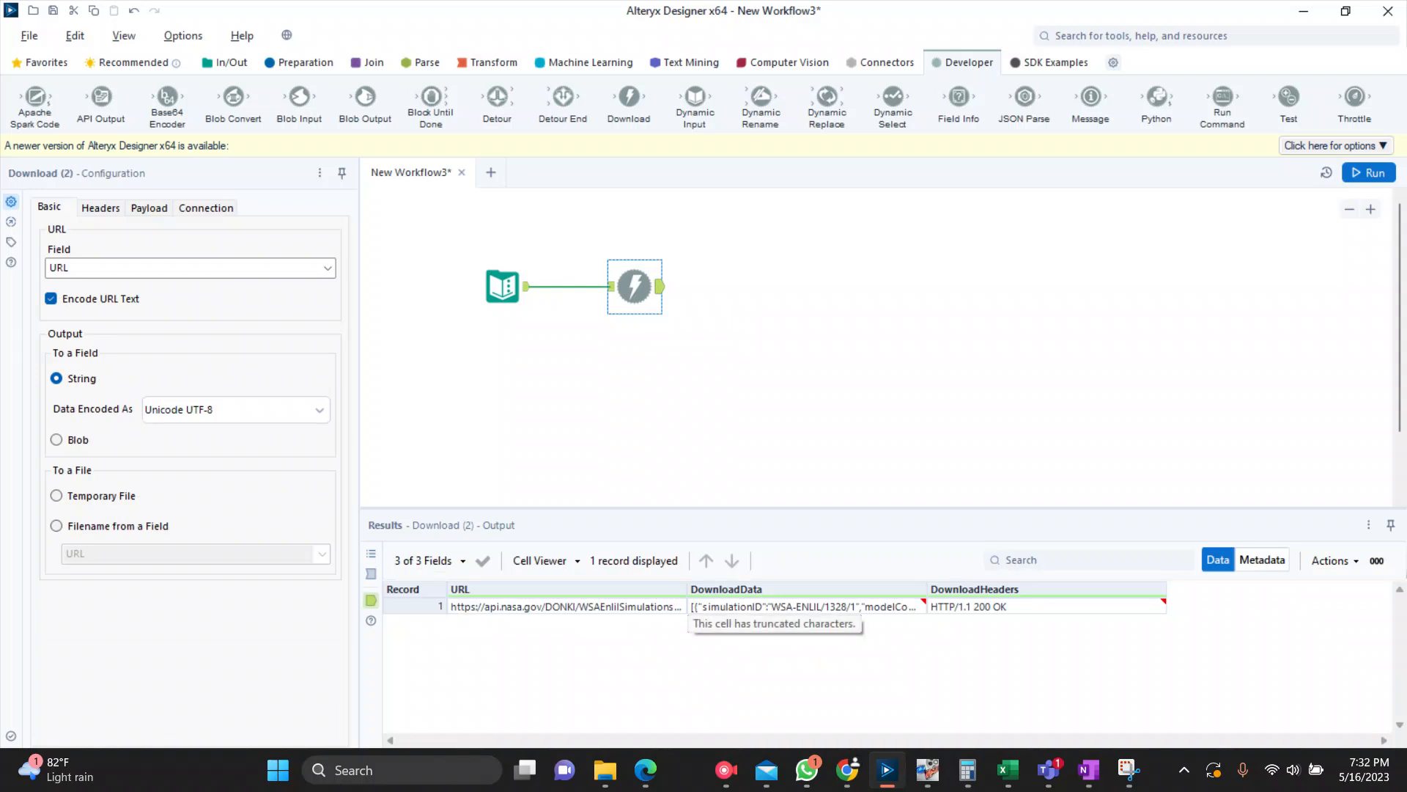
left_click(802, 606)
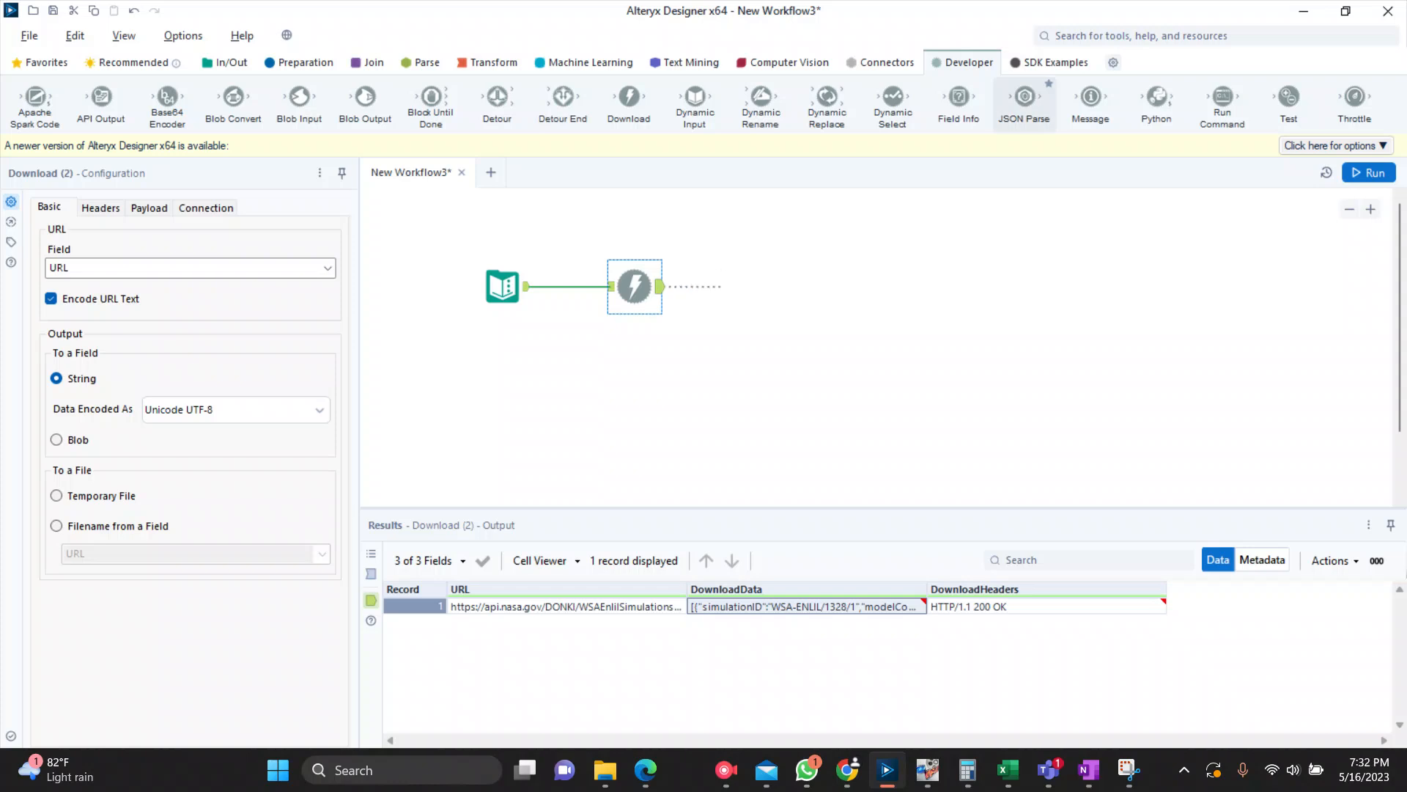
Step: Add a JSON Parse tool after the Download tool and set its JSON field to DownloadData
left_click_drag(1024, 99, 743, 286)
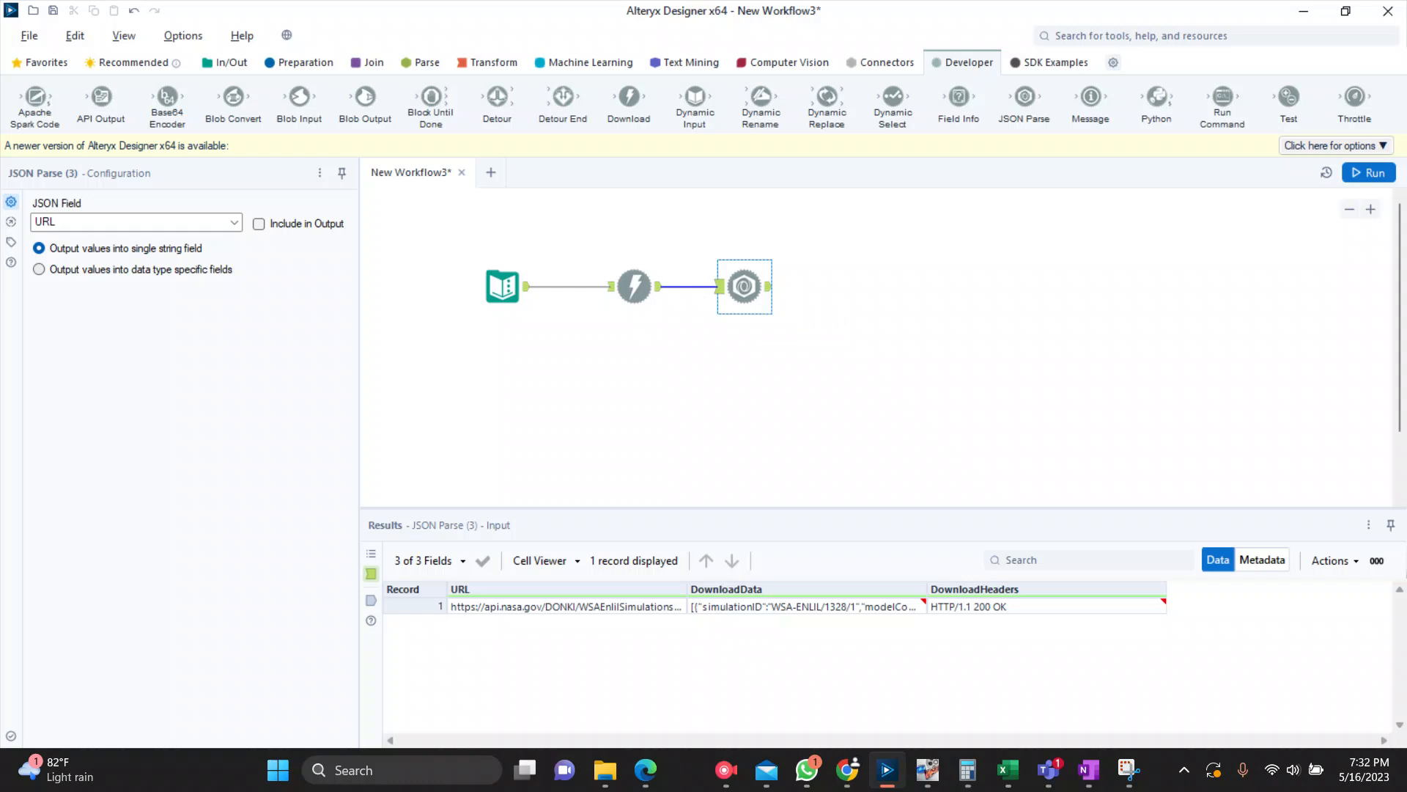
left_click(234, 221)
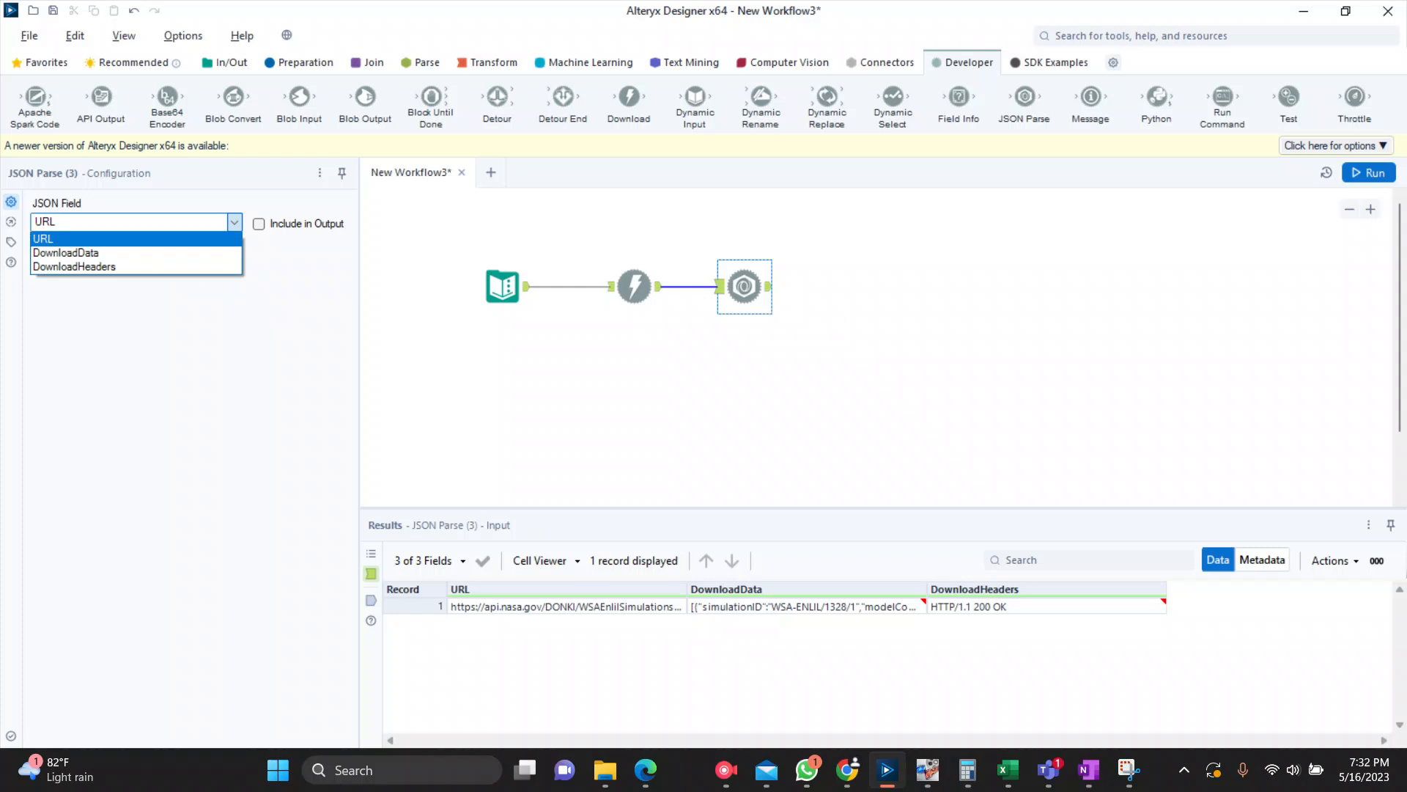
left_click(65, 252)
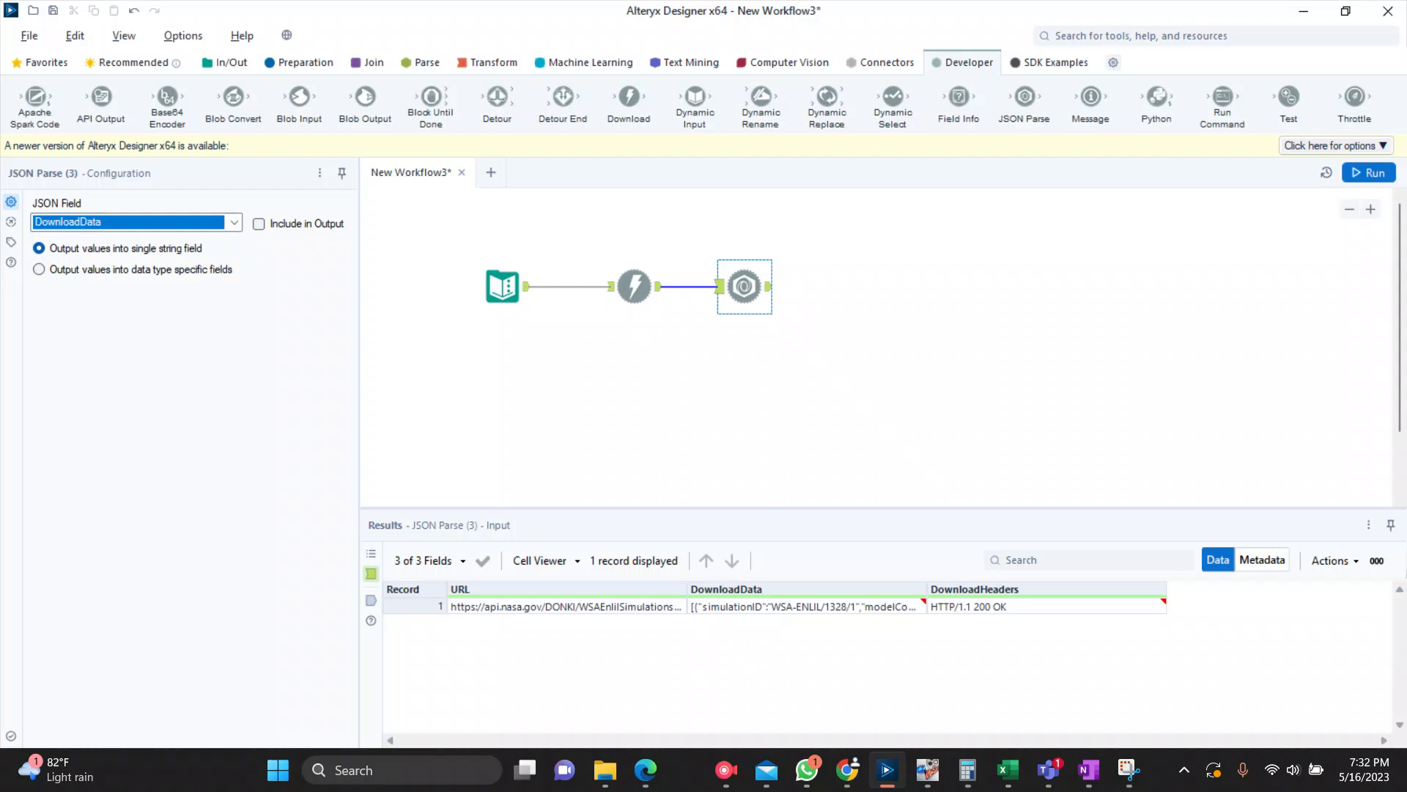
Step: Run the workflow and review the JSON_Name and JSON_ValueString records in the JSON Parse tool's output
left_click(1369, 173)
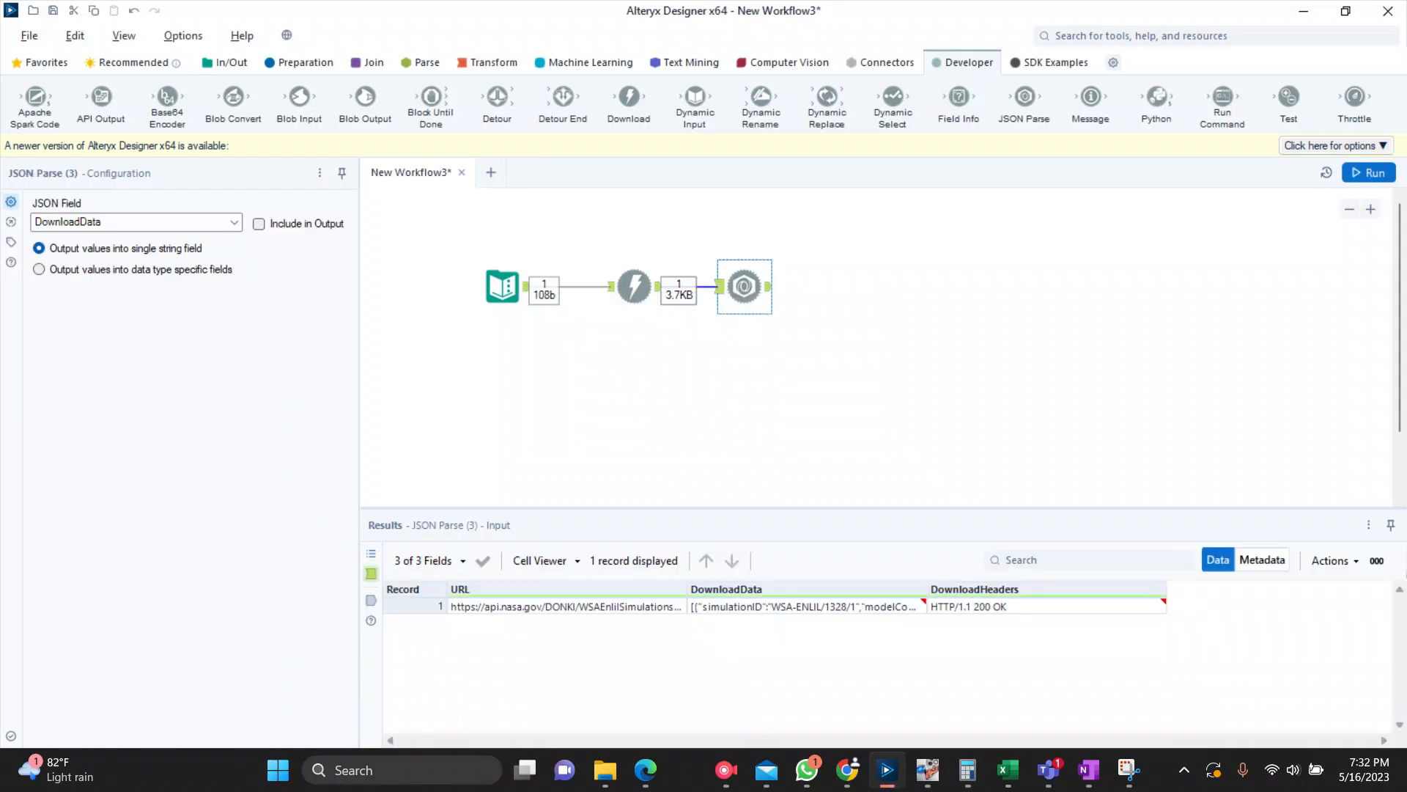
left_click(768, 285)
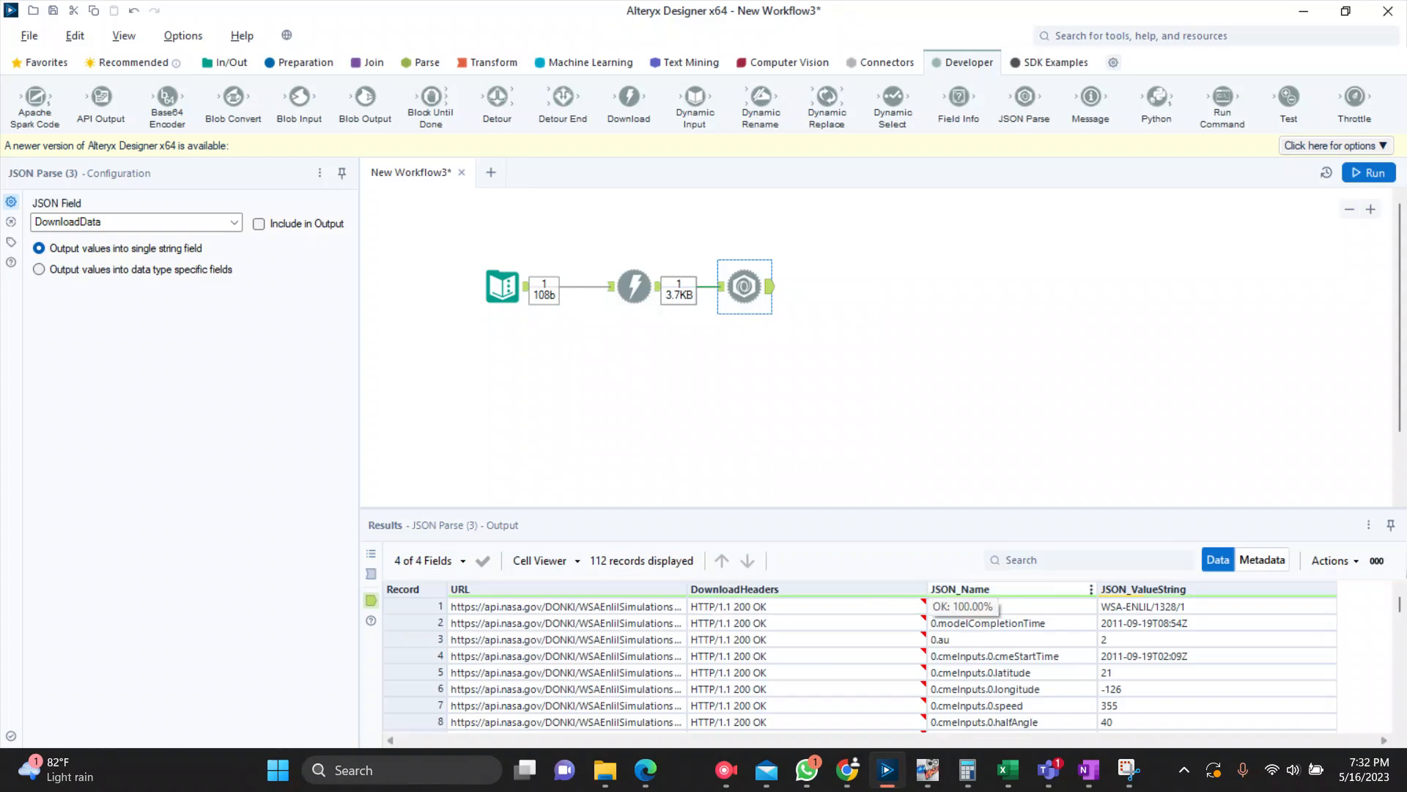
scroll(858, 664, "down", 5)
scroll(858, 663, "down", 4)
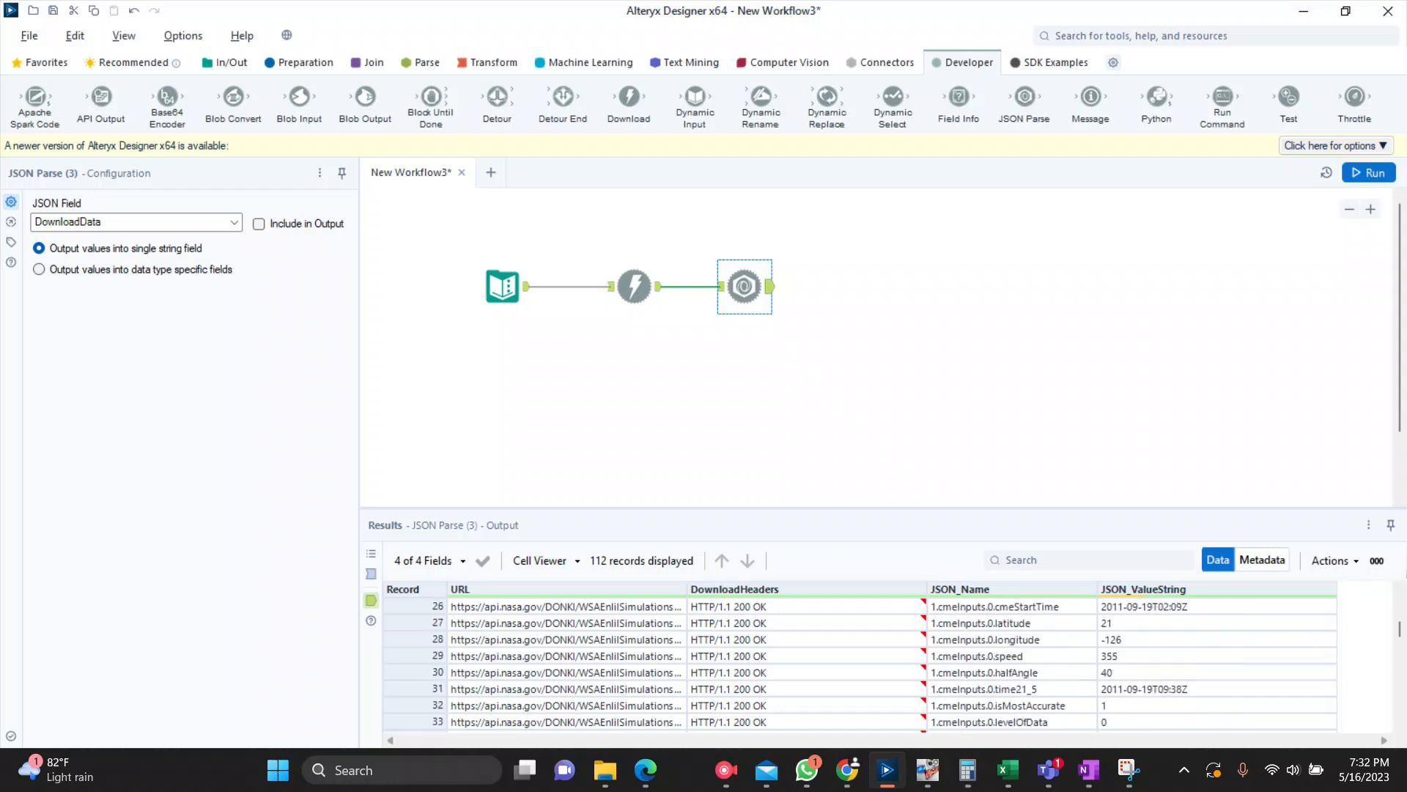
scroll(858, 664, "down", 3)
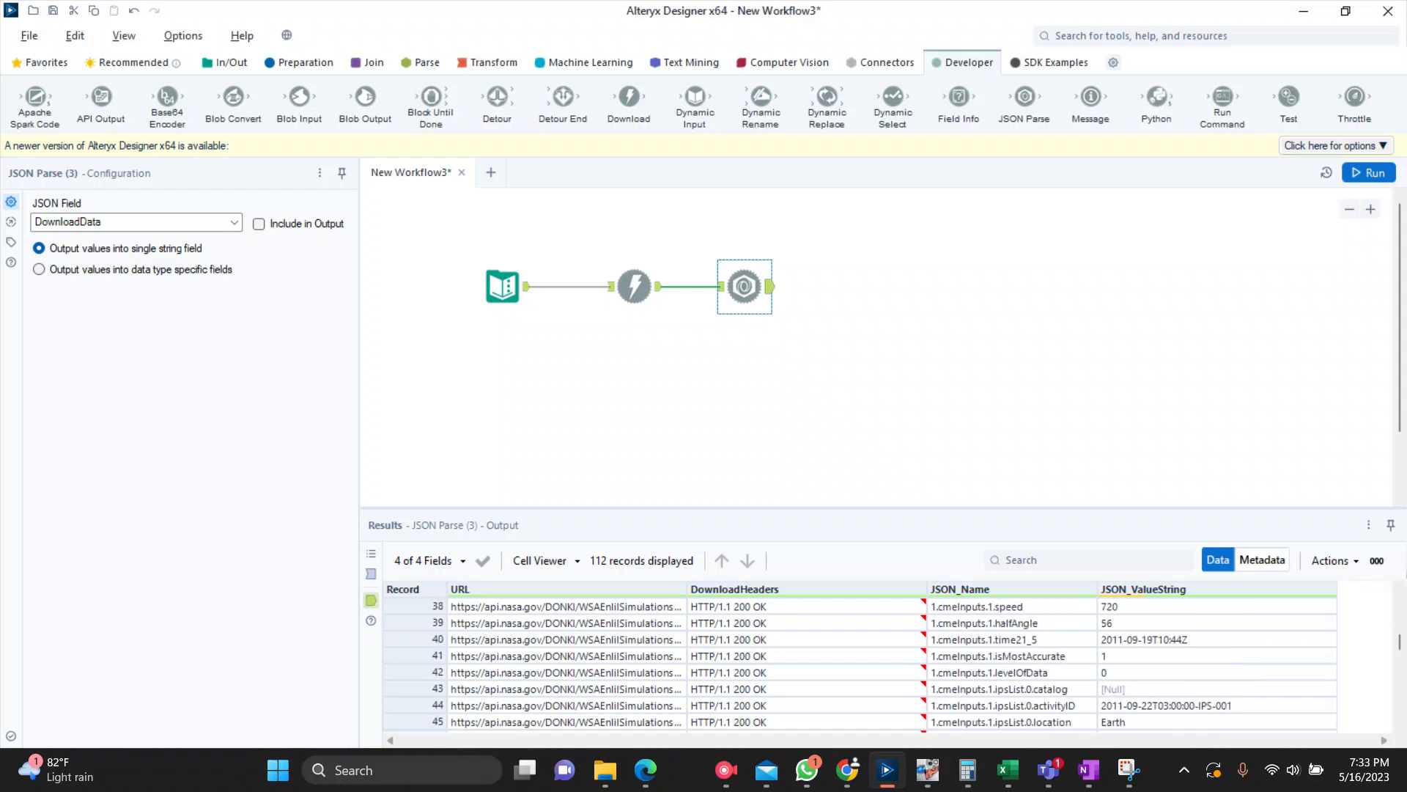
scroll(858, 663, "up", 8)
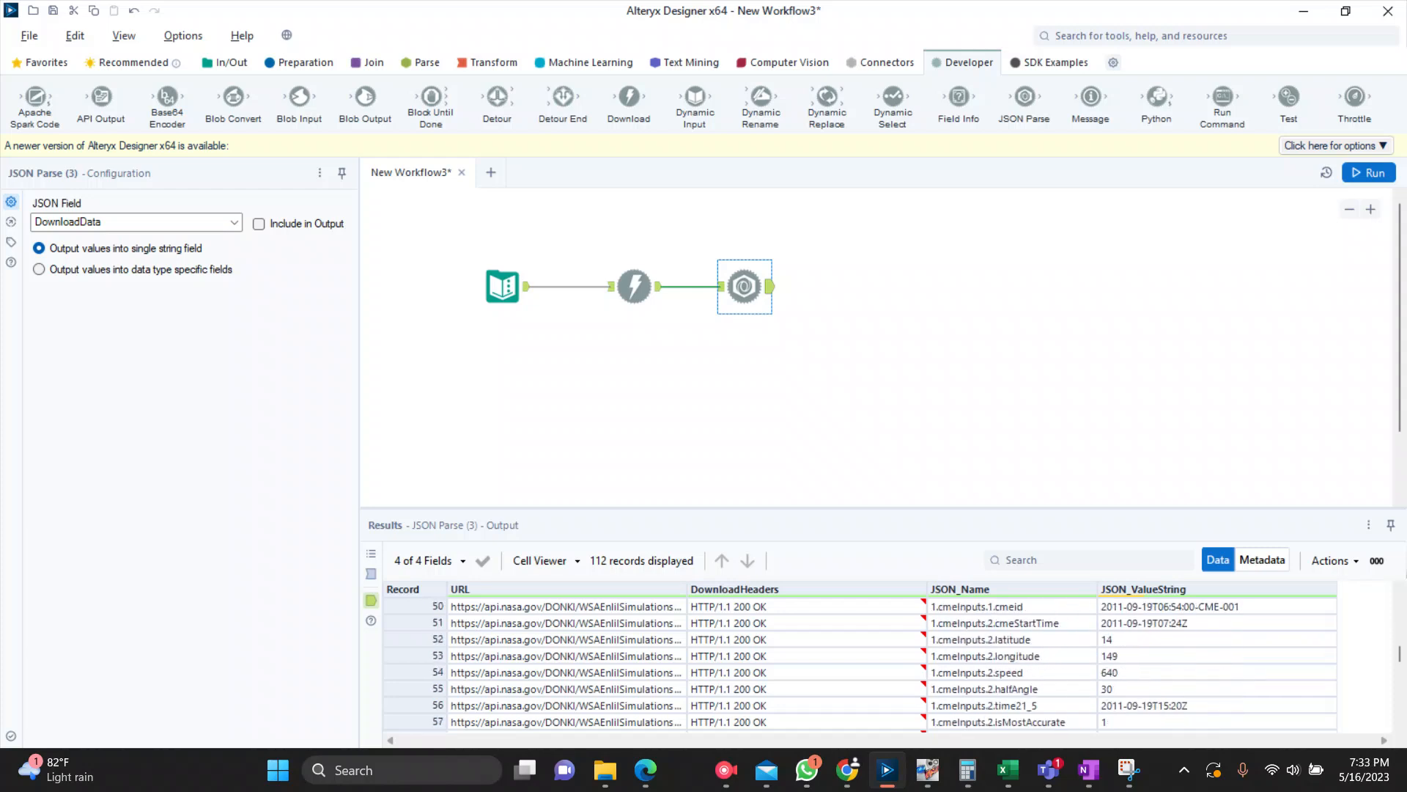
scroll(857, 663, "up", 4)
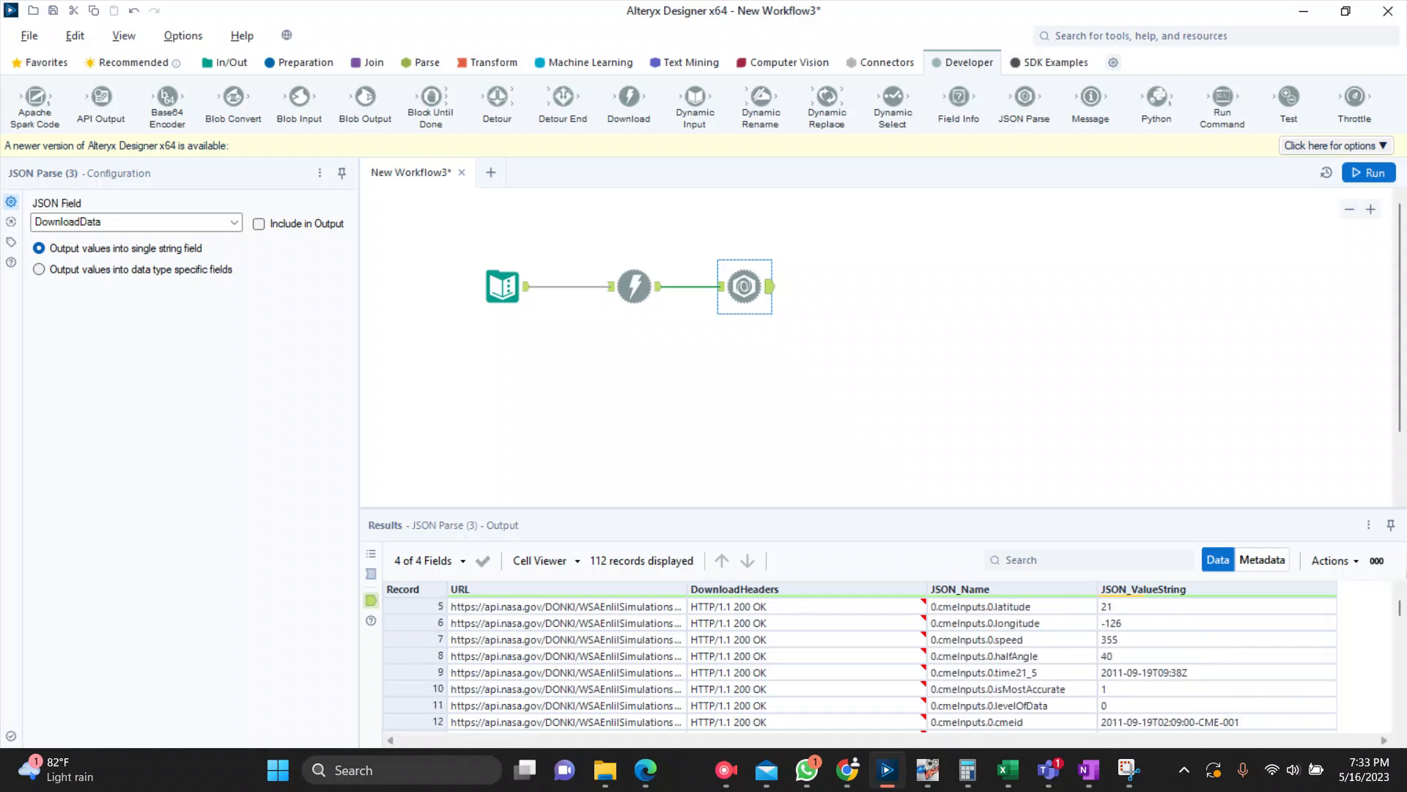
Step: Try parsing the URL field instead in the JSON Parse tool, run the workflow and dismiss the completion notice
left_click(234, 223)
left_click(132, 238)
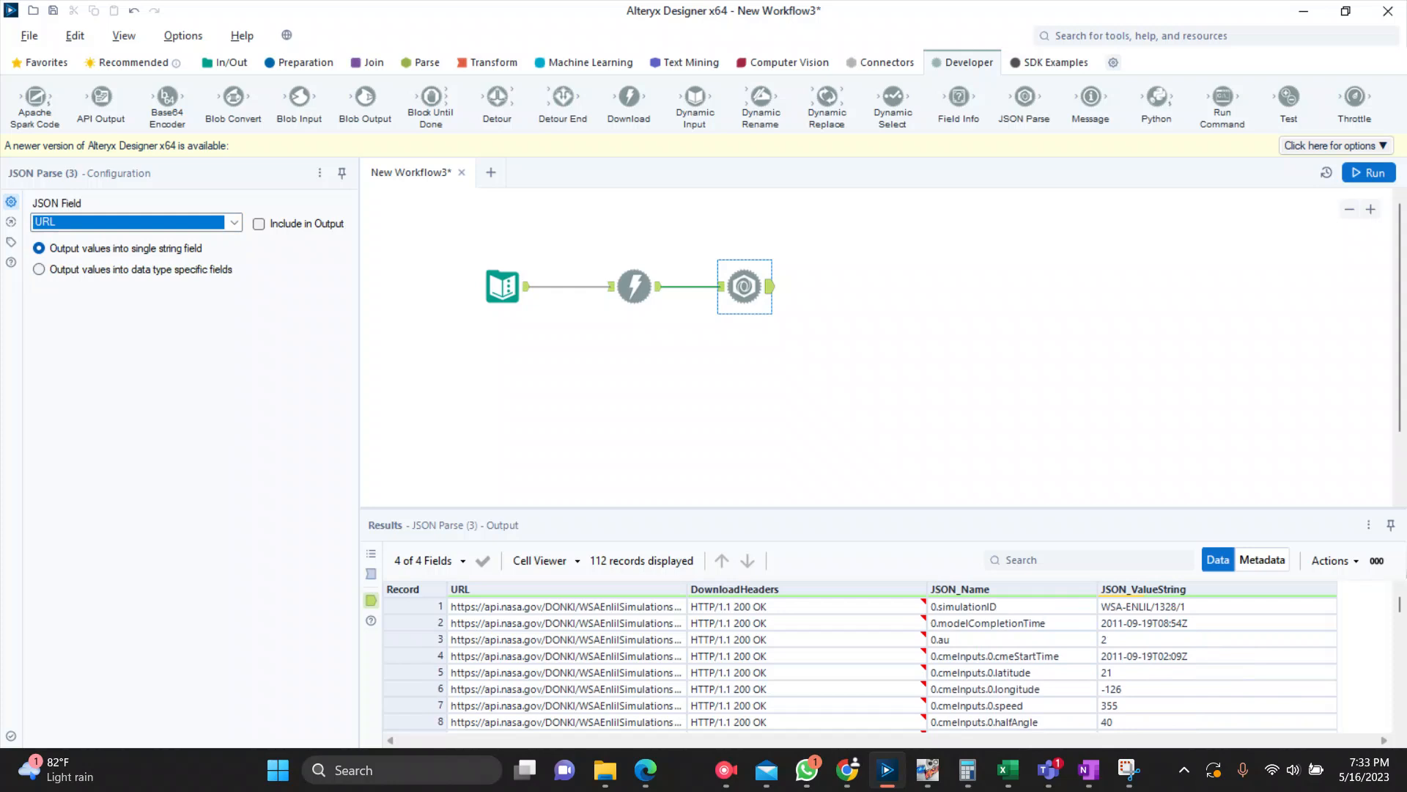
key("ctrl+r")
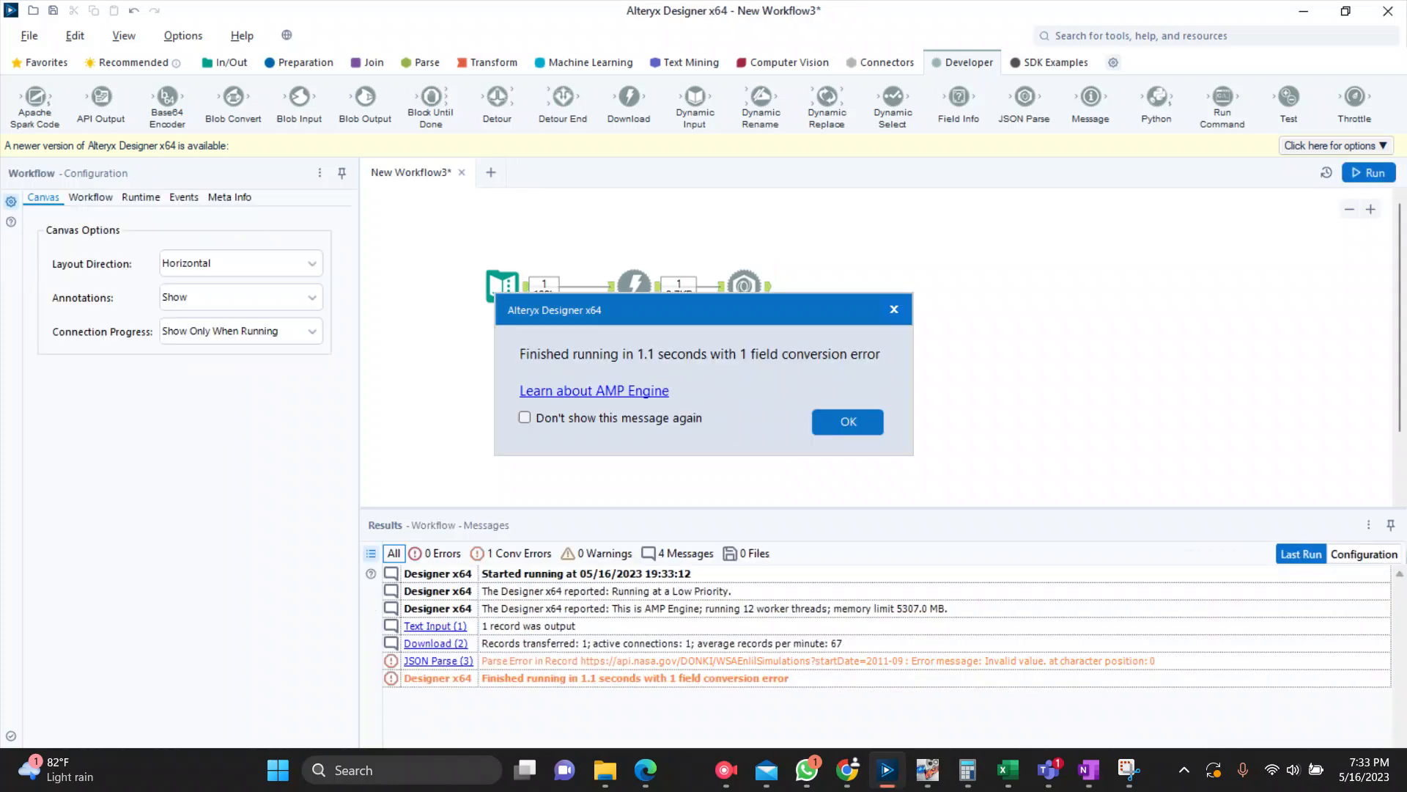
left_click(848, 422)
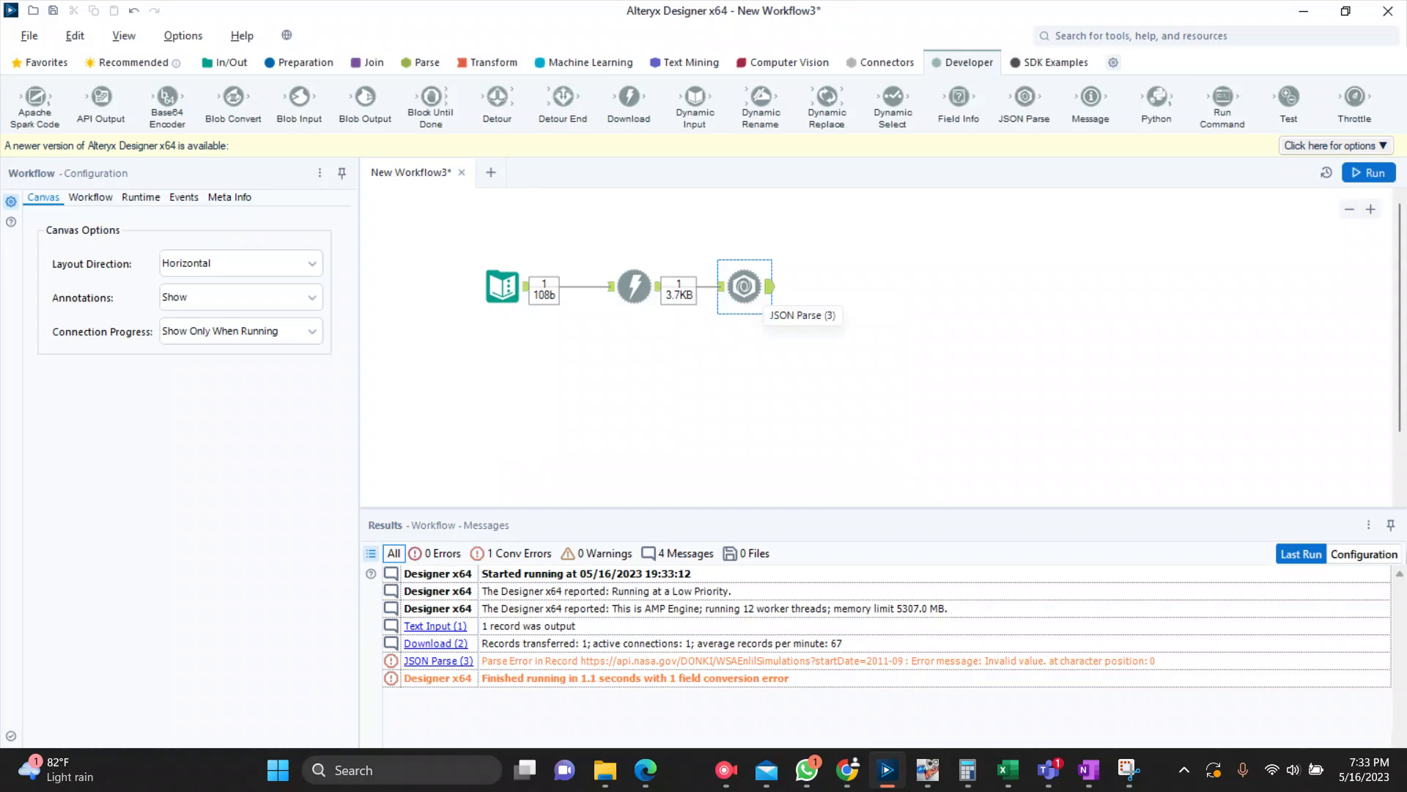
Step: Set the JSON Parse tool's field back to DownloadData and rerun the workflow to review the parsed records with a wider URL column
left_click(745, 287)
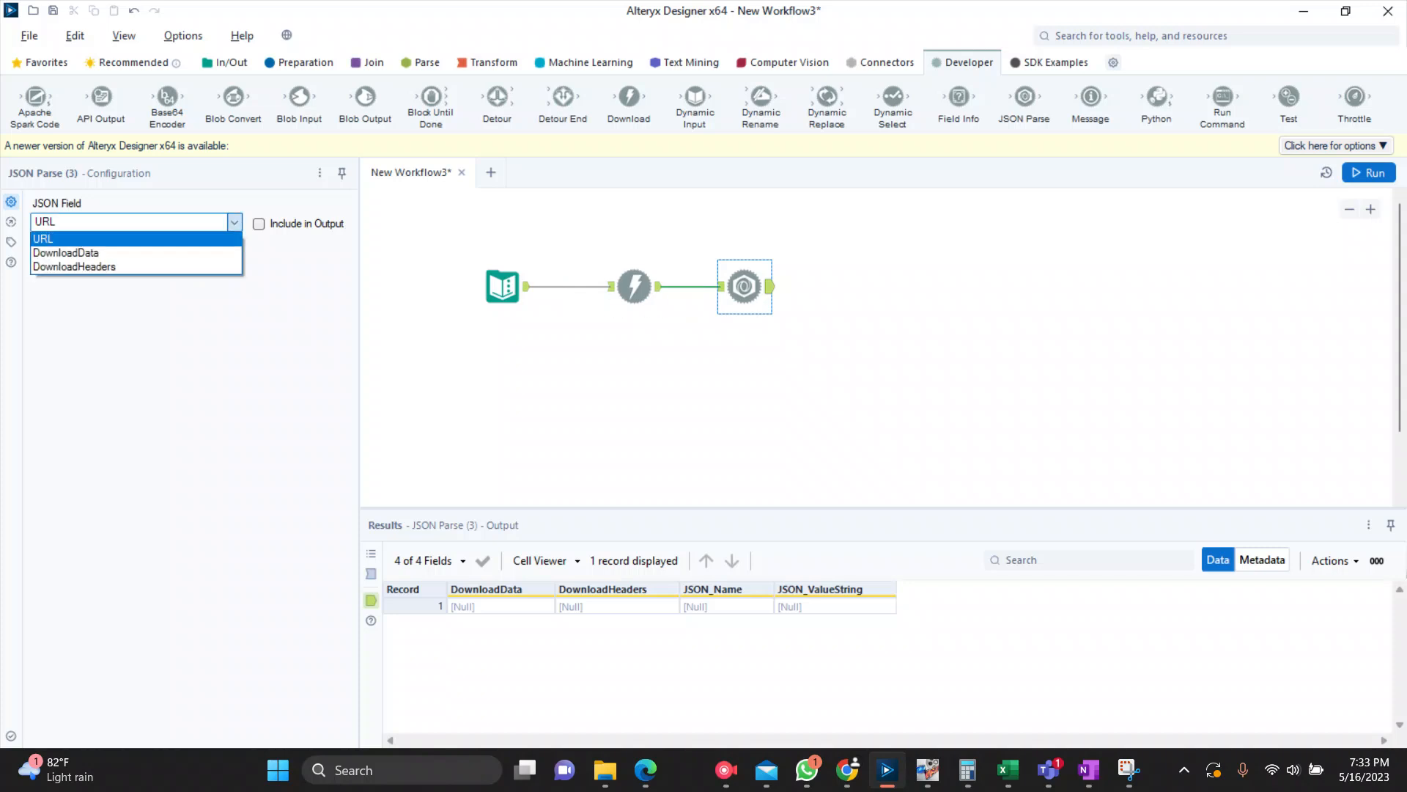
left_click(68, 252)
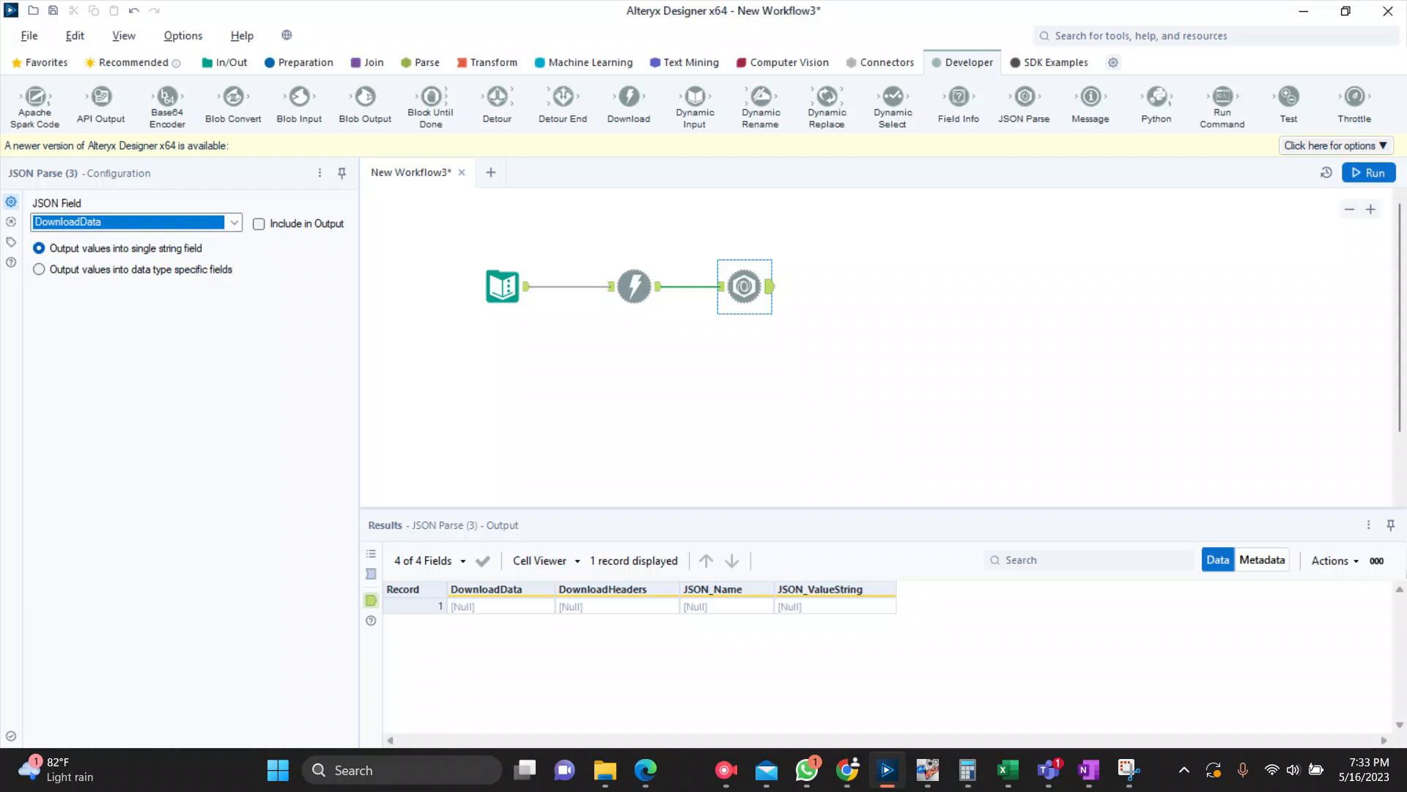
key("ctrl+r")
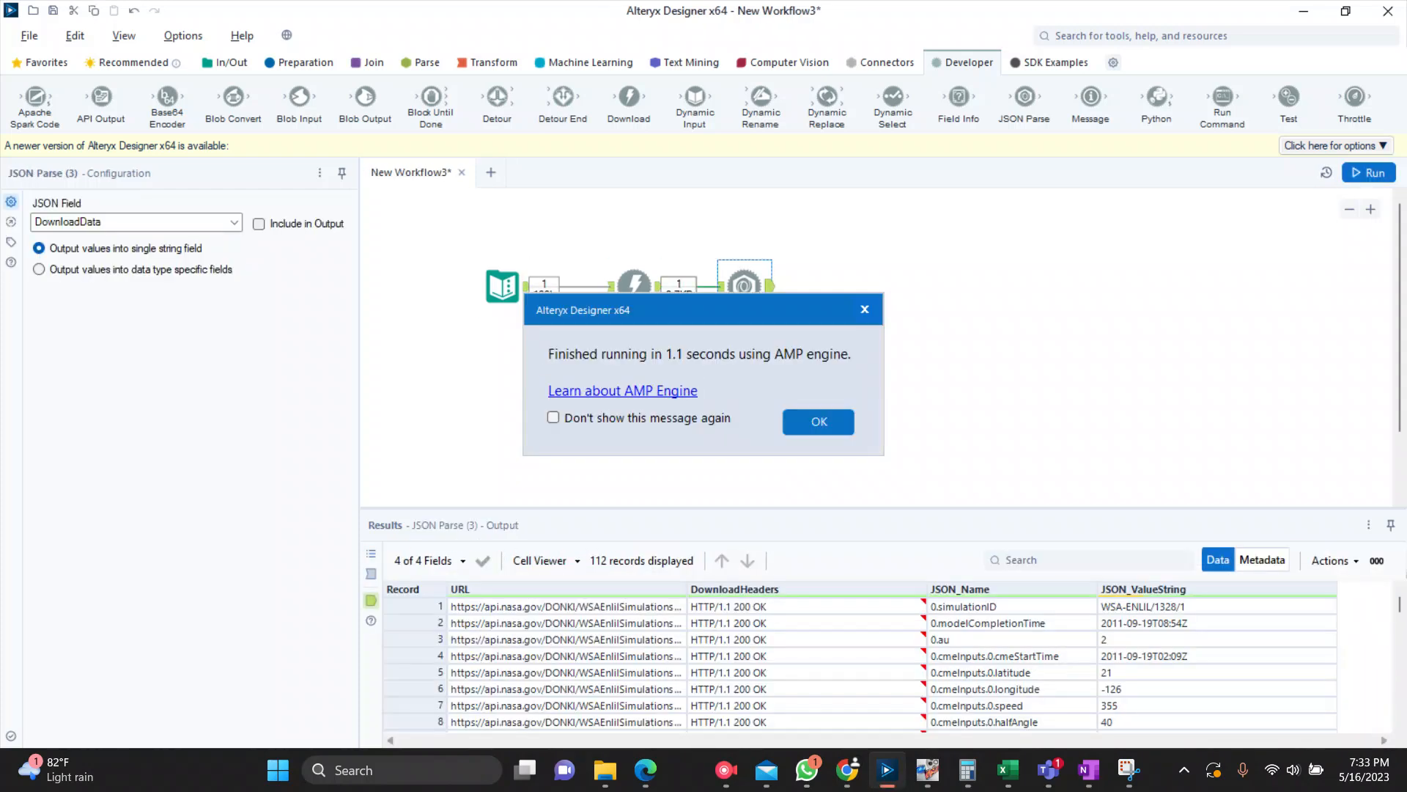
key("Return")
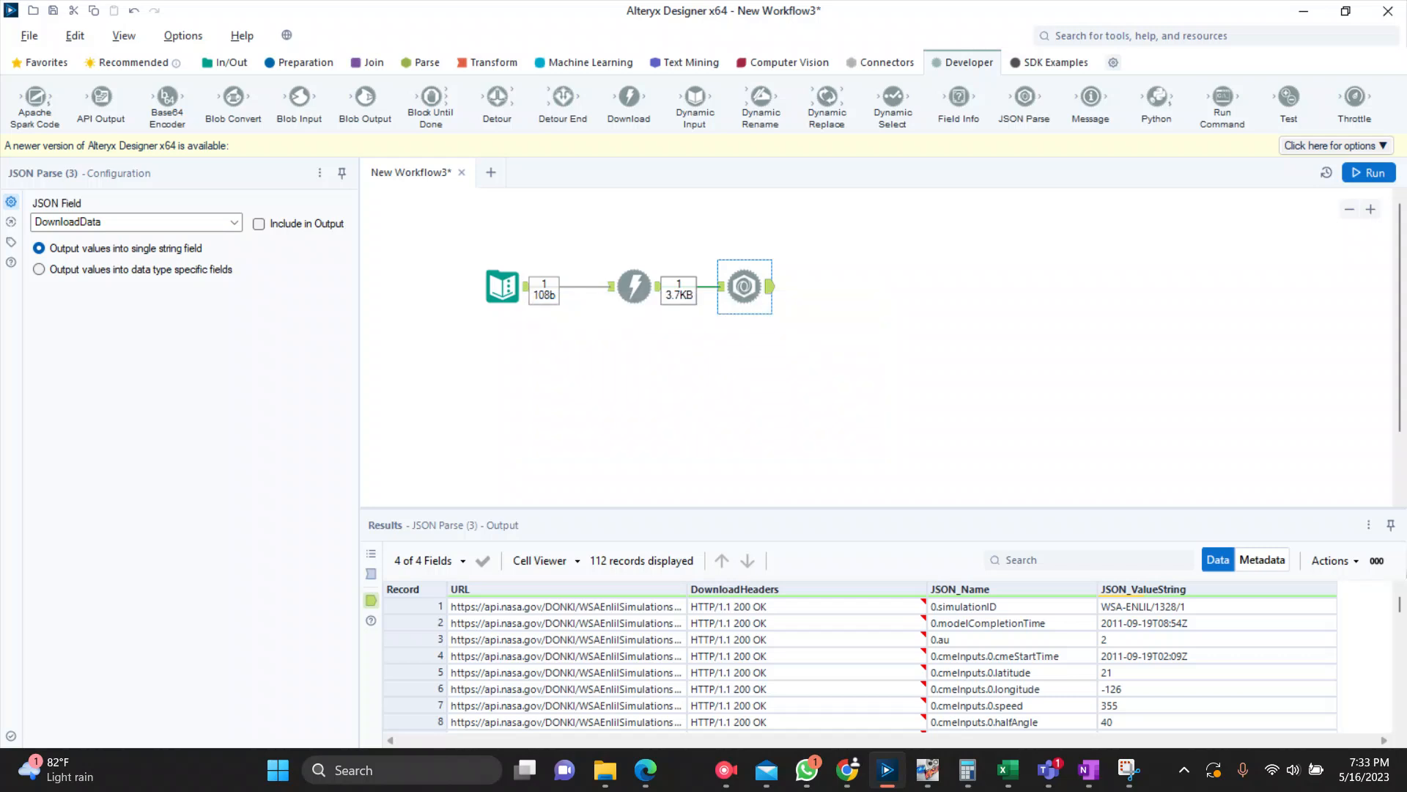
scroll(858, 663, "down", 4)
scroll(857, 663, "down", 1)
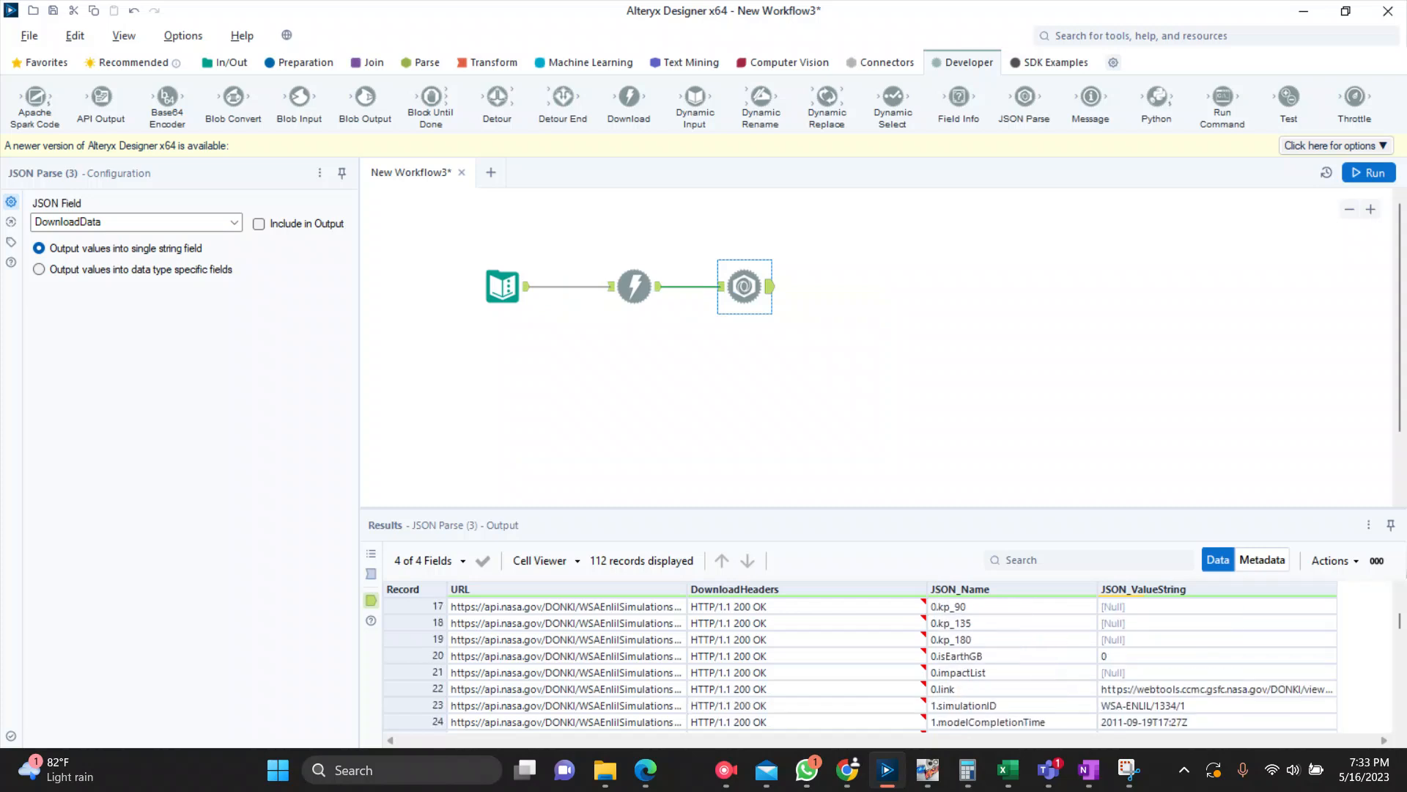
left_click_drag(687, 589, 759, 588)
scroll(857, 664, "down", 3)
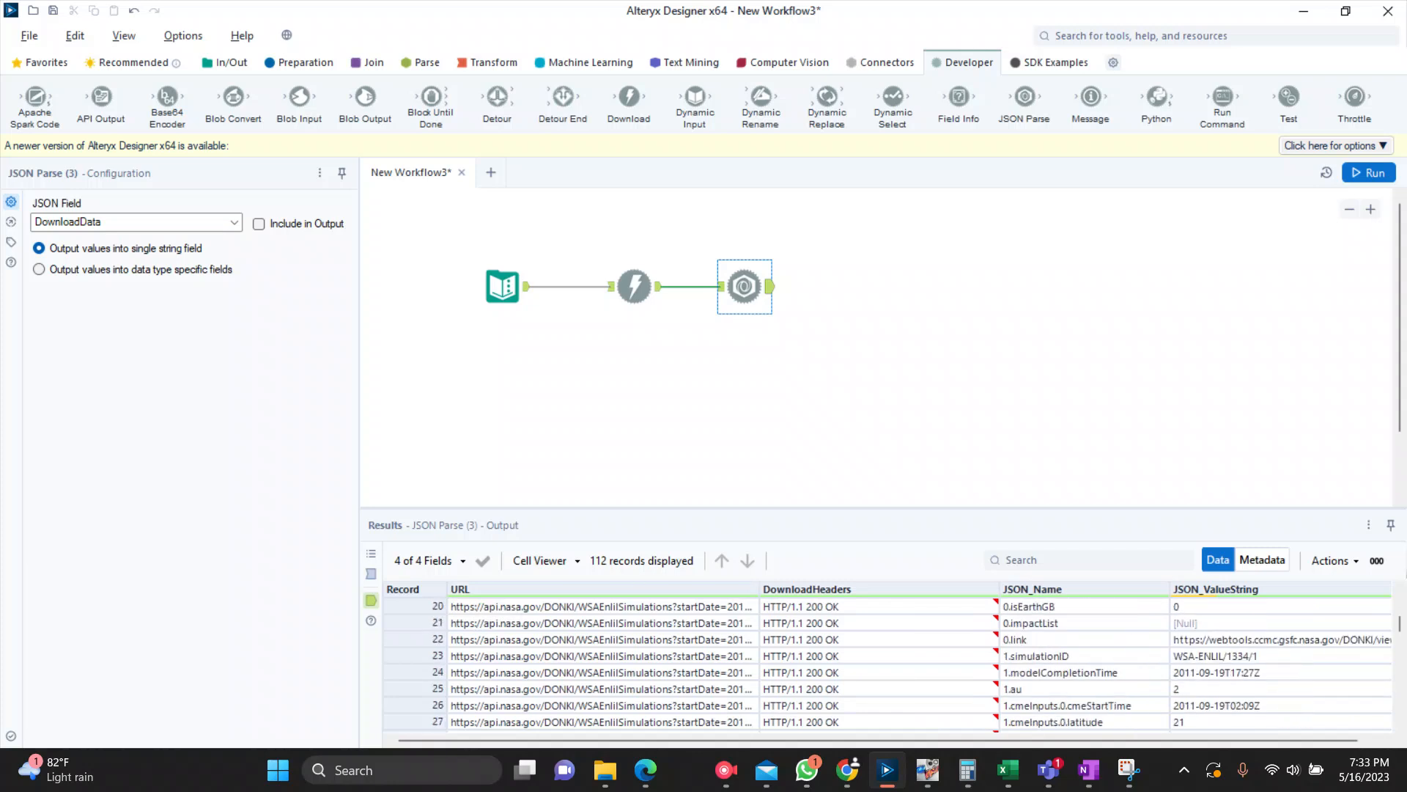
scroll(887, 663, "right", 1)
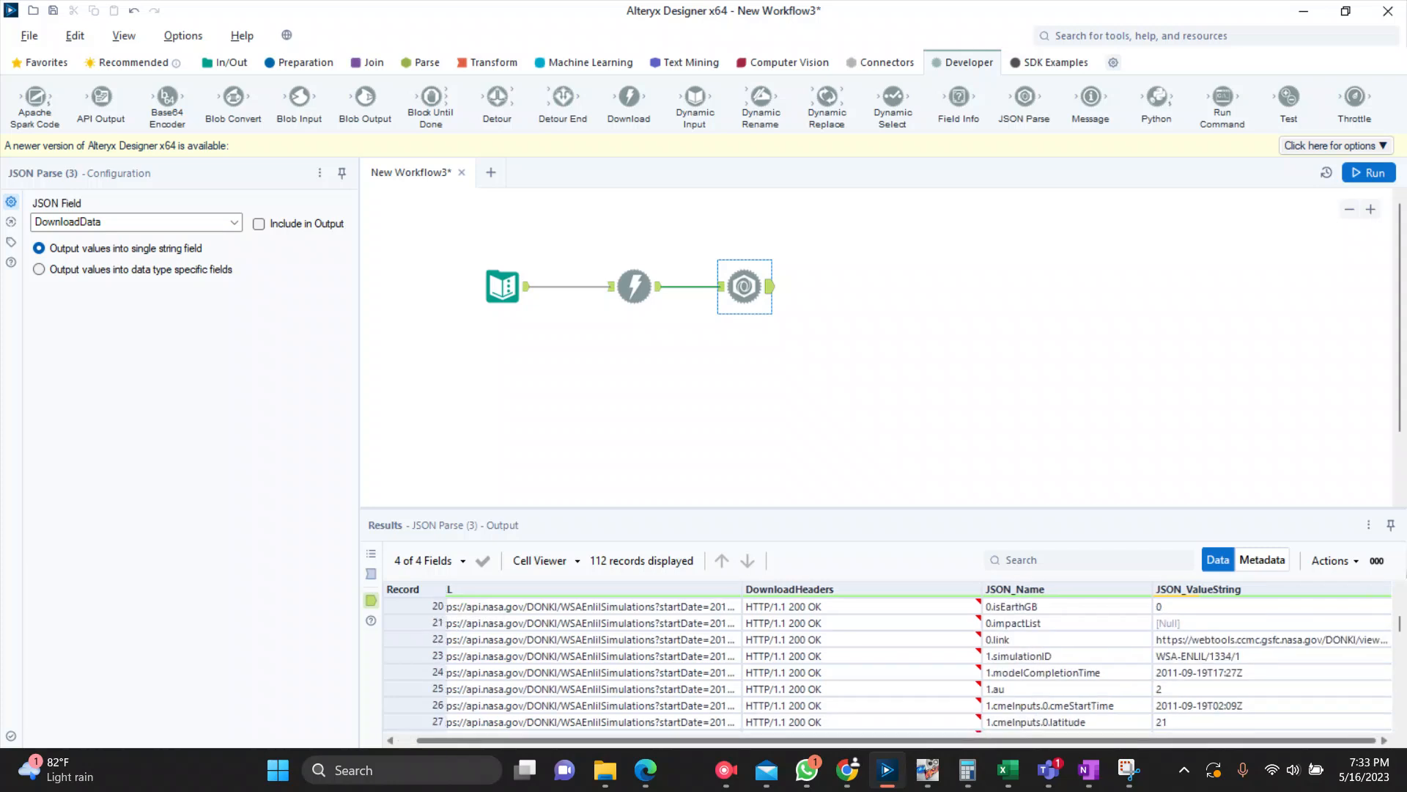
Step: Add a Select tool after the JSON Parse tool and exclude the URL and DownloadHeaders fields
left_click(306, 62)
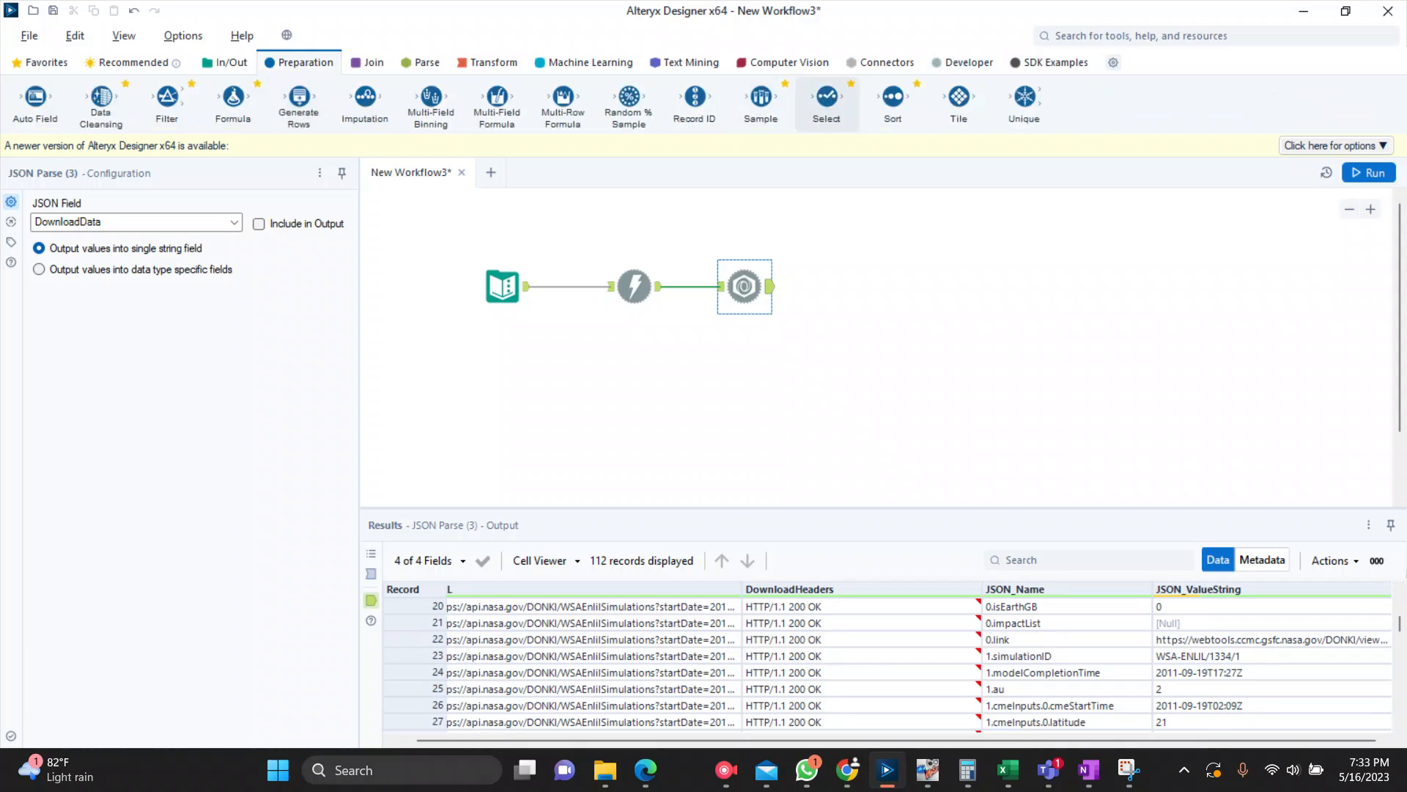
left_click_drag(826, 103, 877, 286)
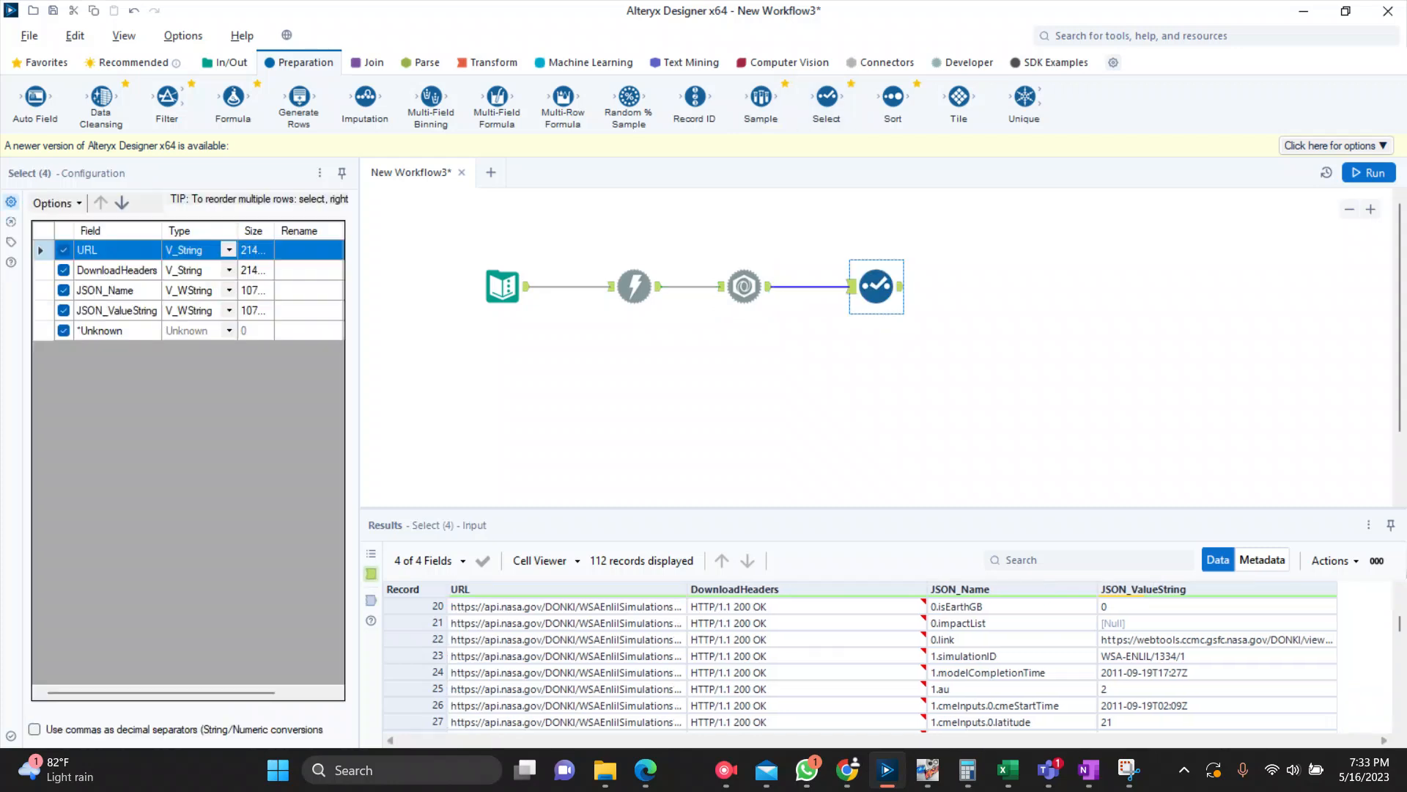
left_click(63, 250)
left_click(64, 270)
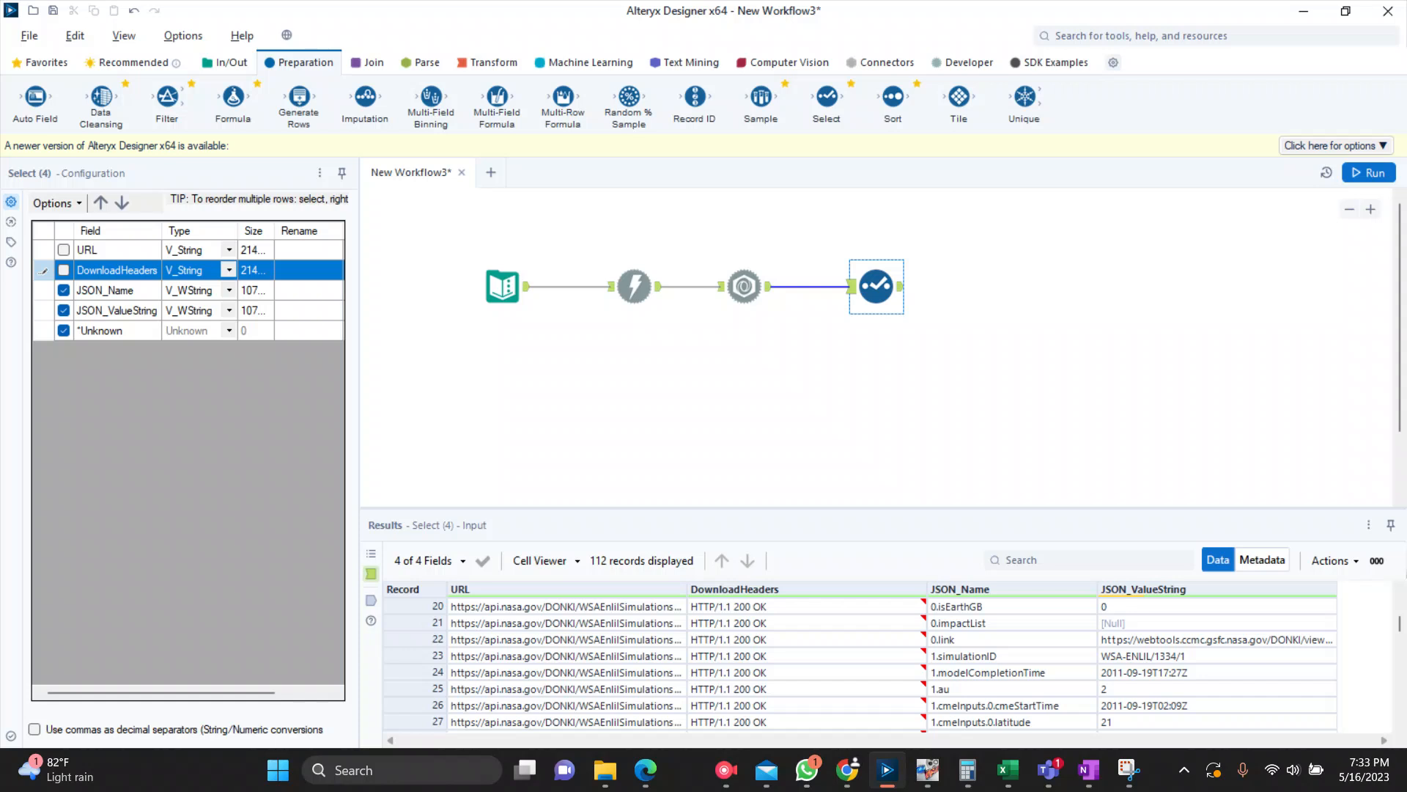
Step: Rename JSON_Name as Columns and JSON_ValueString as Values in the Select tool
left_click(308, 290)
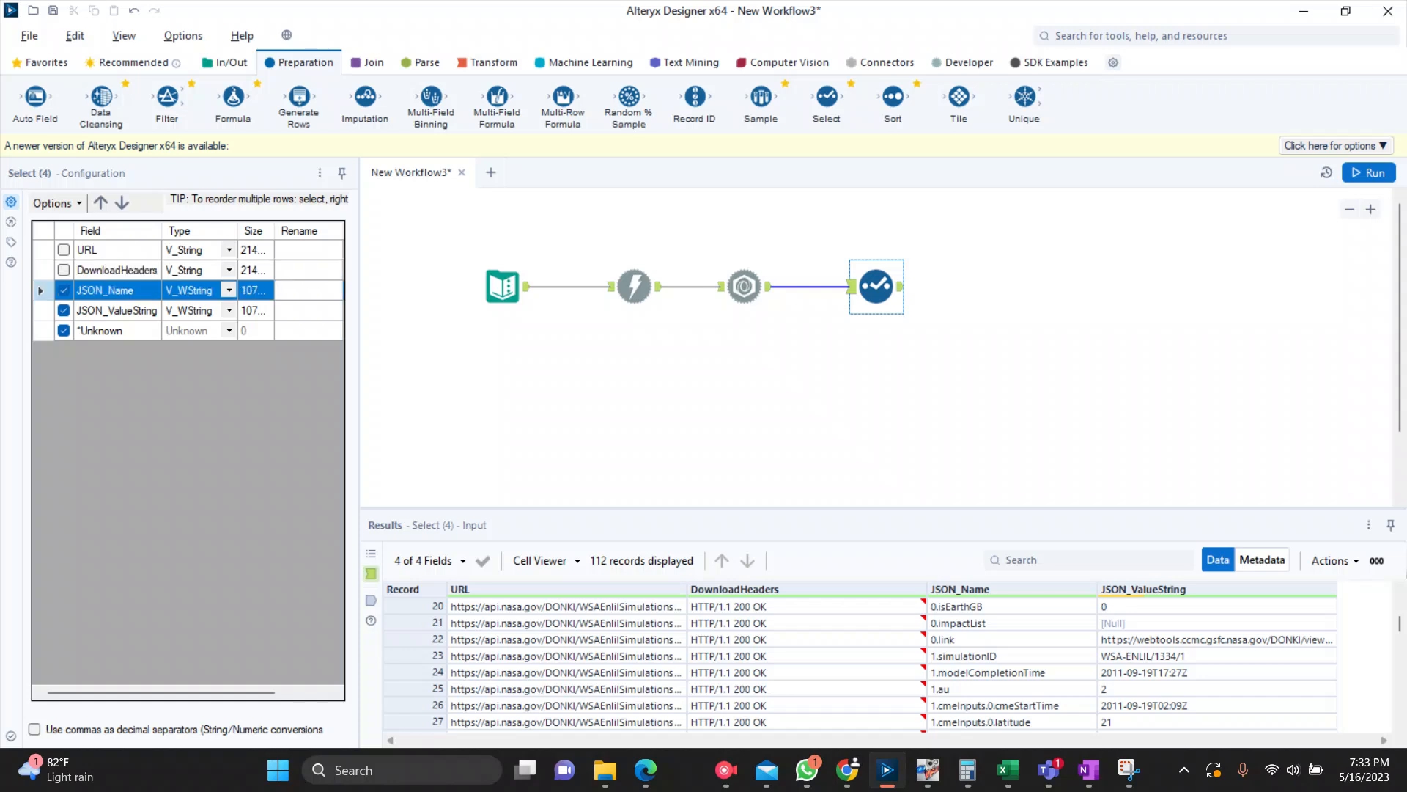
type("Columns")
left_click(307, 311)
type("Values")
Step: Run the workflow and review the Columns and Values records in the Select tool's output
key("ctrl+r")
key("ctrl+r")
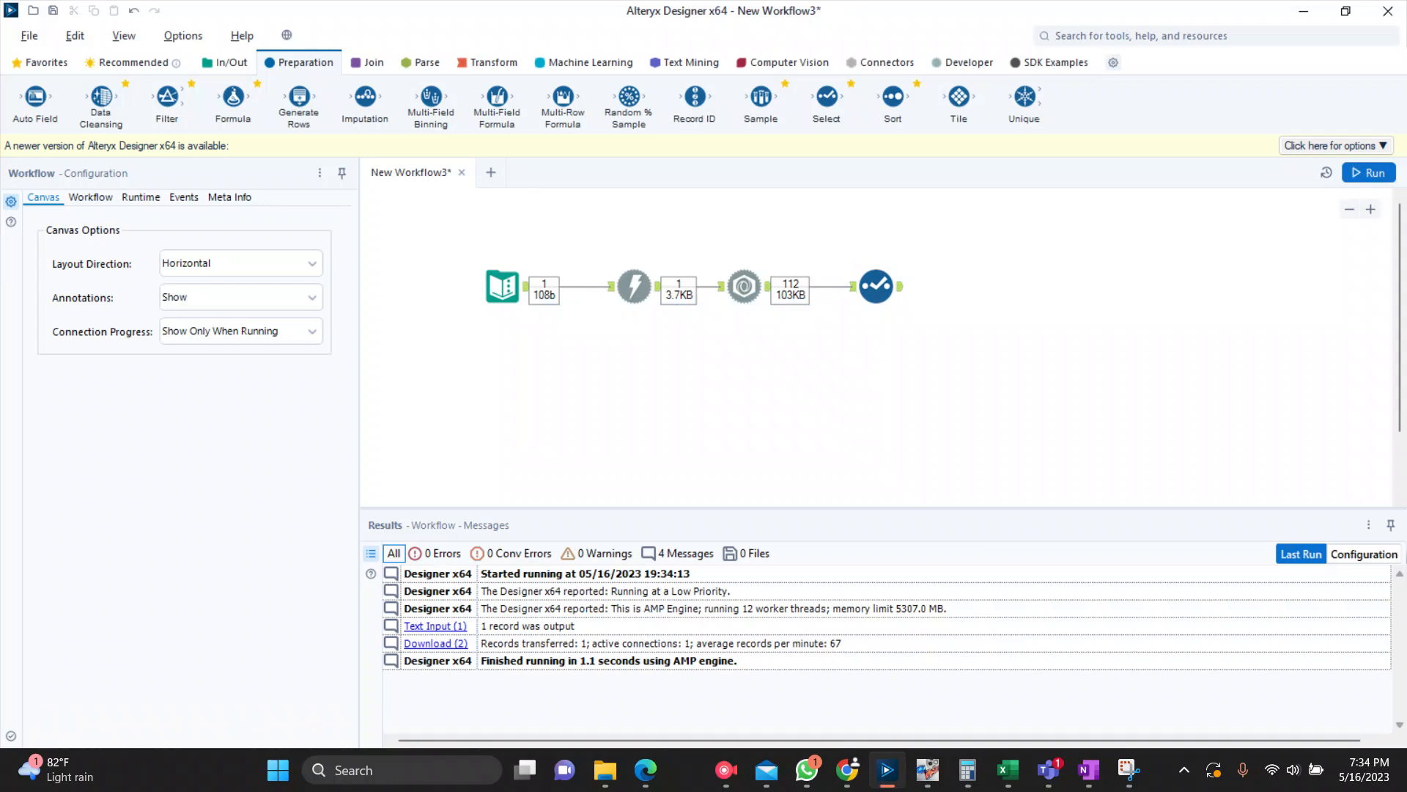
left_click(877, 286)
scroll(620, 664, "down", 6)
scroll(620, 663, "down", 8)
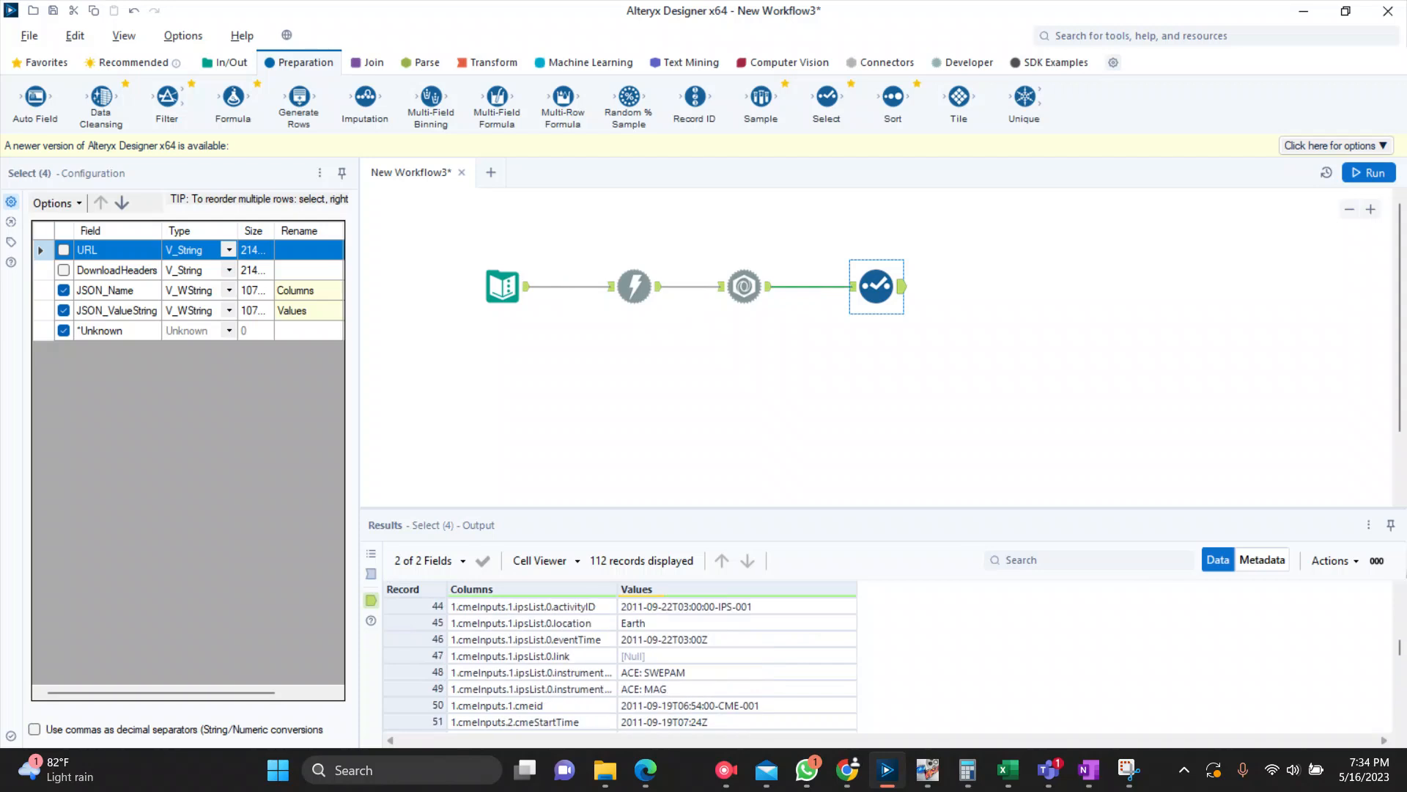
scroll(620, 663, "down", 3)
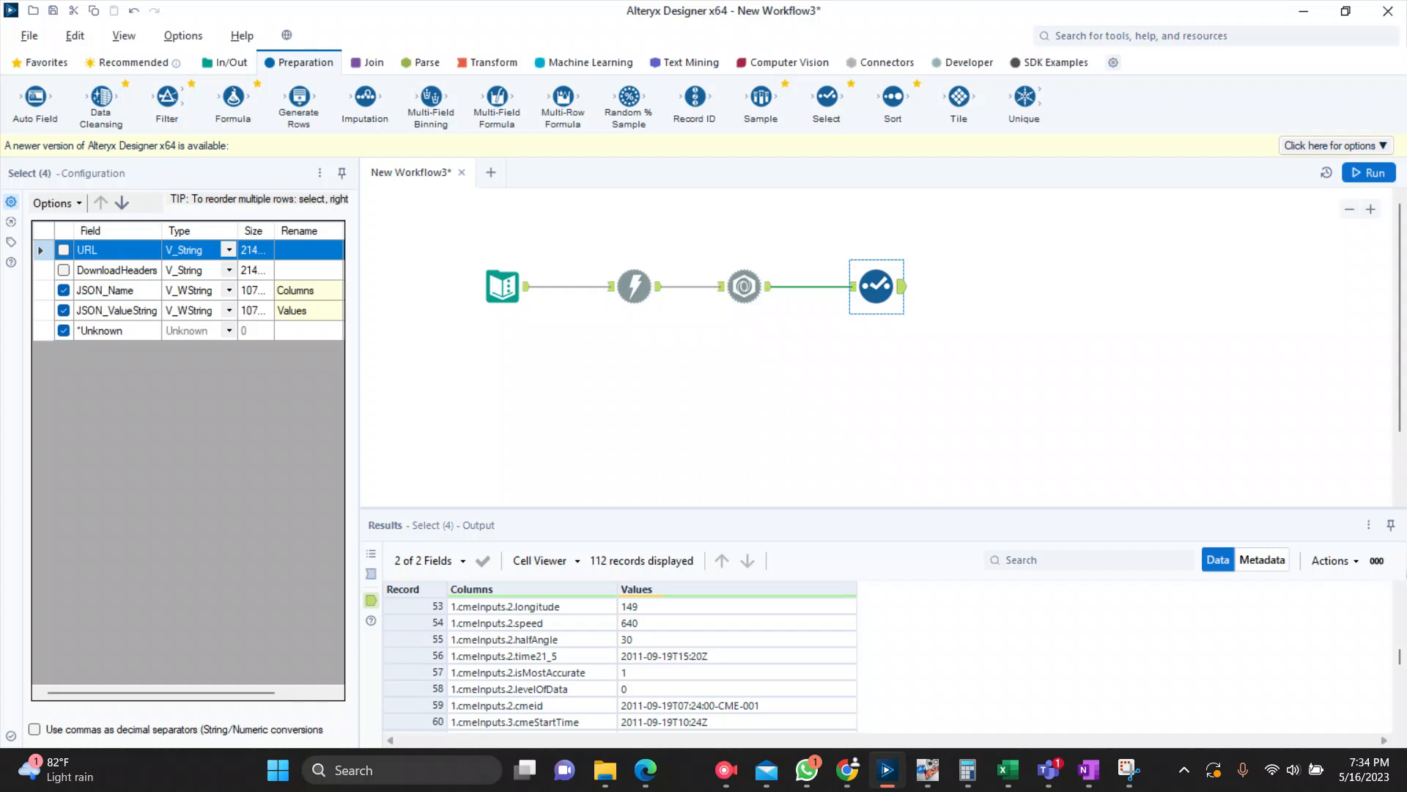
Step: Switch to Chrome to examine the nested cmeInputs structure in the API's JSON response, then return to Alteryx Designer
left_click(847, 770)
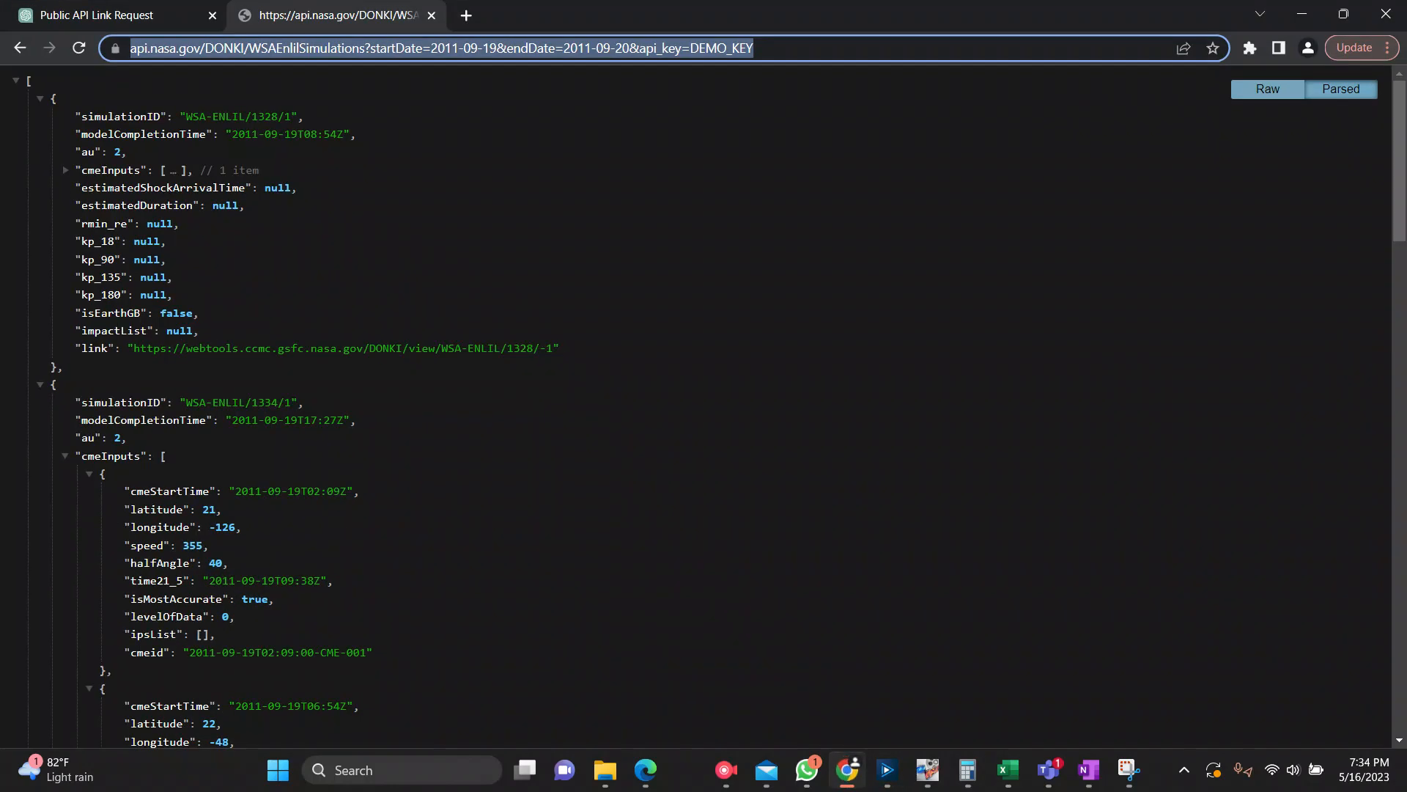
scroll(345, 349, "down", 1)
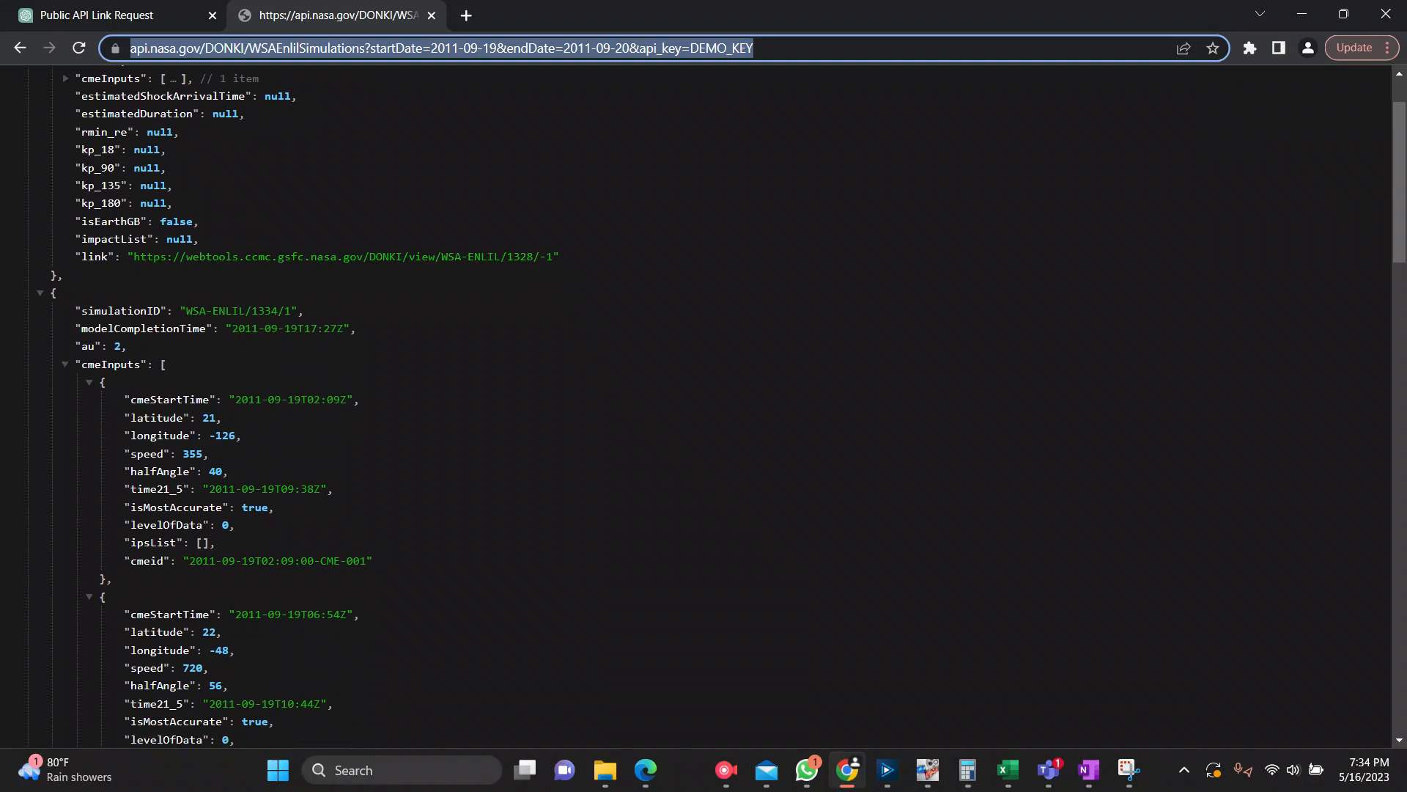
scroll(703, 403, "down", 3)
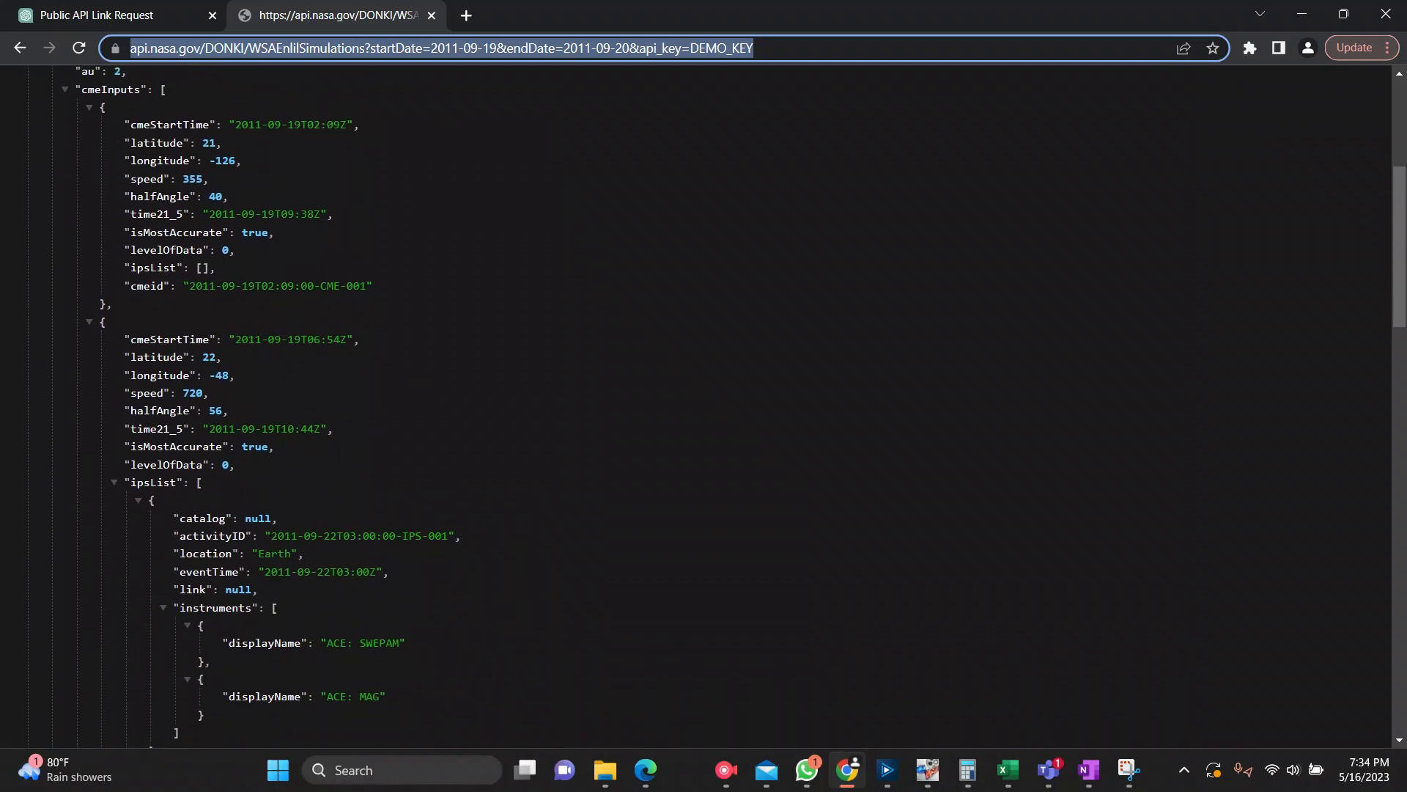
scroll(86, 521, "down", 3)
scroll(86, 521, "down", 2)
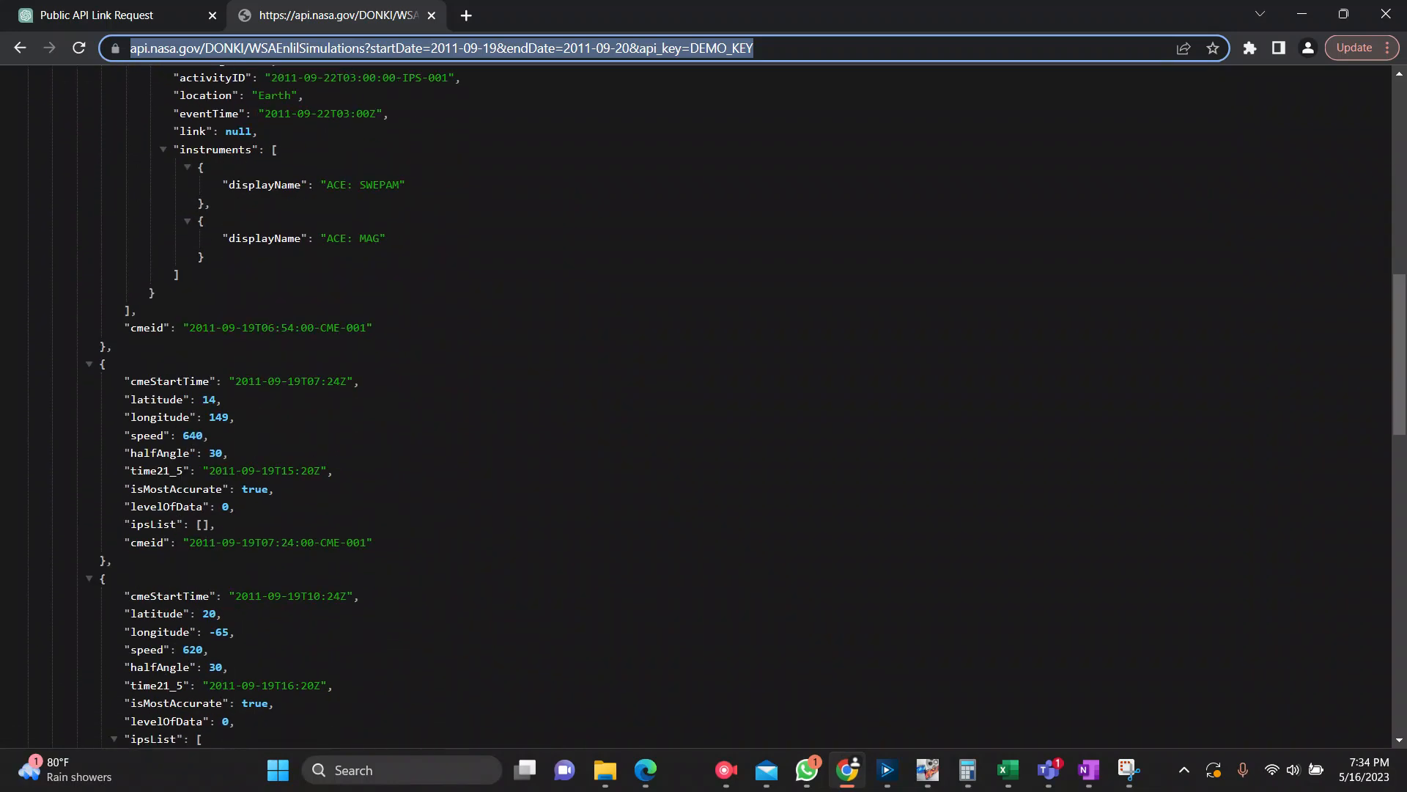
left_click(1302, 13)
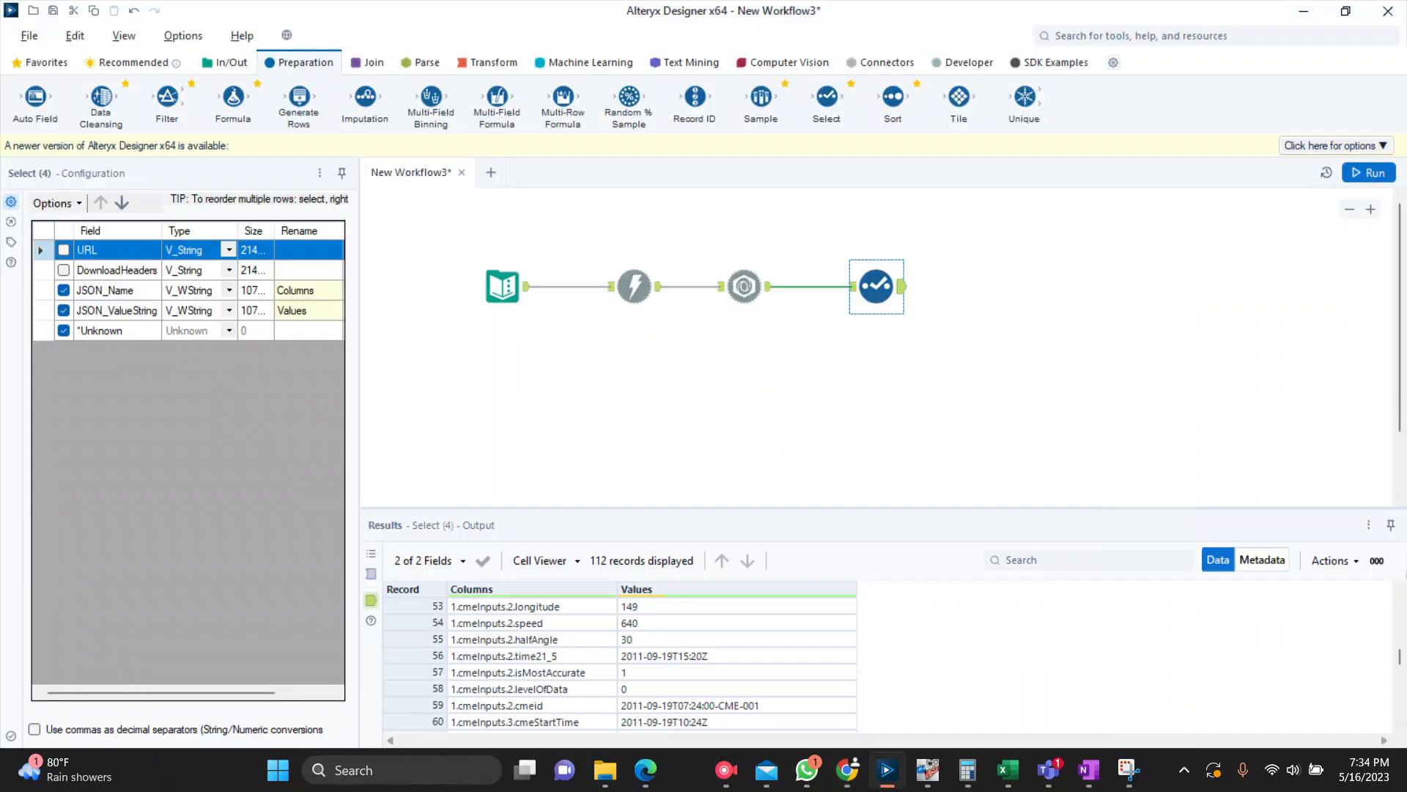
Step: Enlarge the results area and examine how the nested JSON items are listed in the Select tool's output
left_click_drag(883, 507, 883, 361)
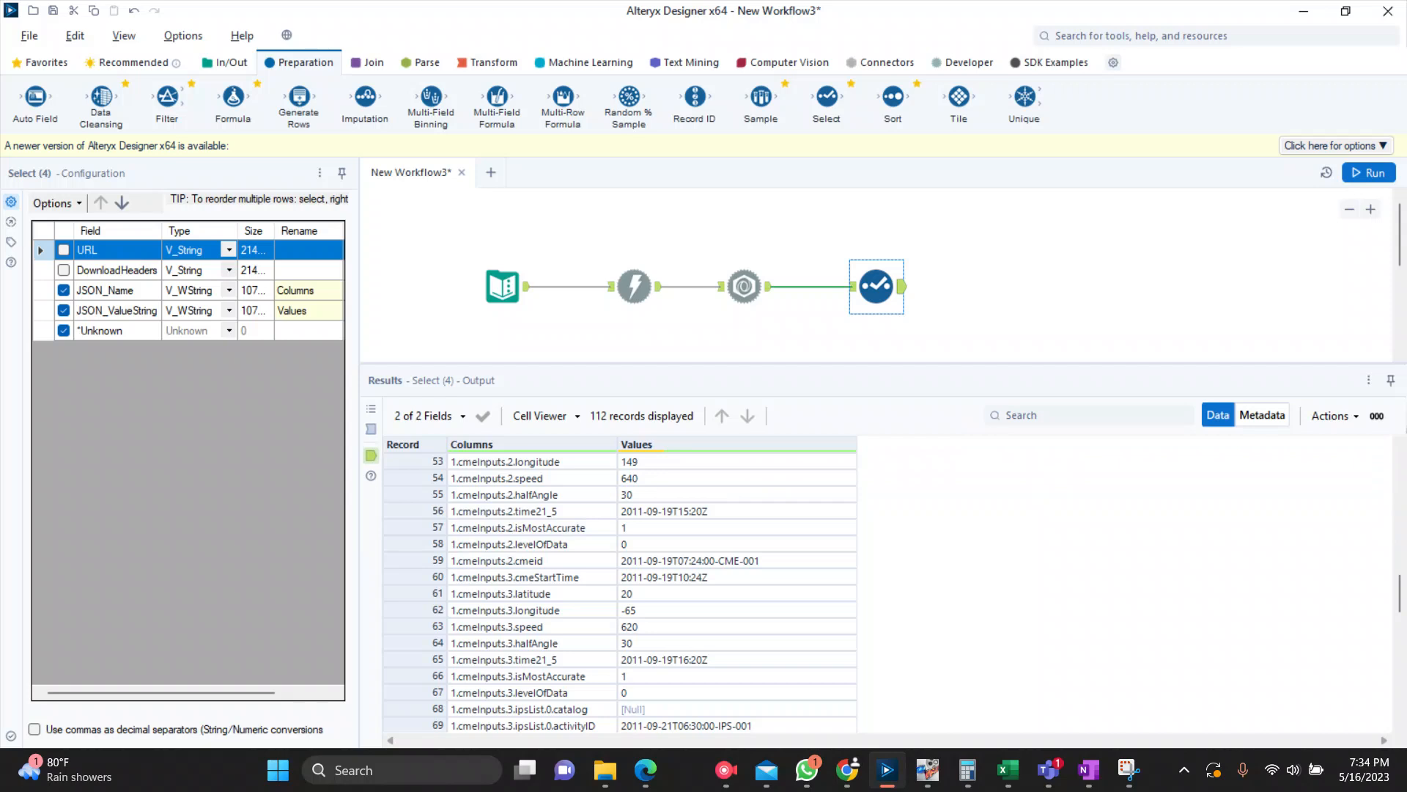
scroll(619, 593, "down", 8)
scroll(619, 593, "down", 2)
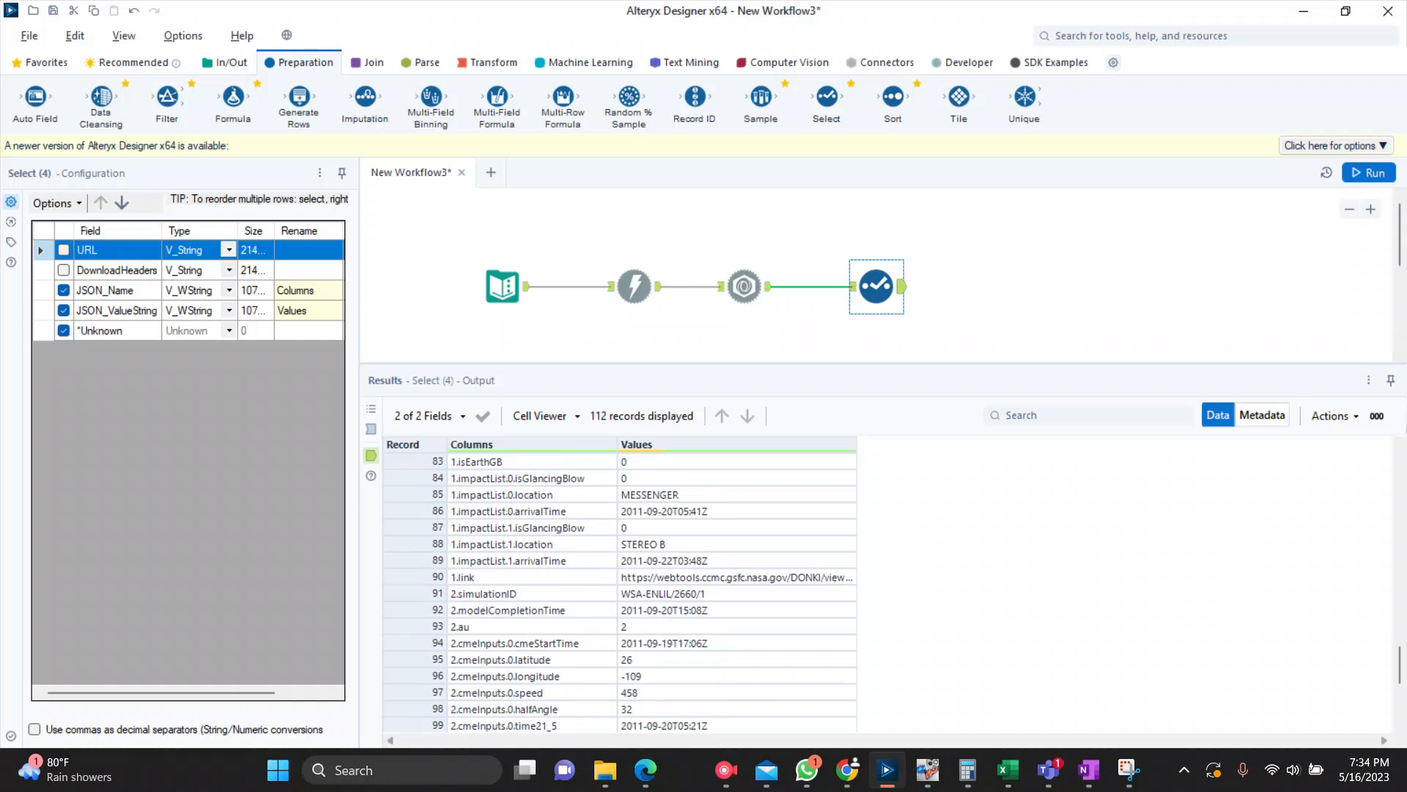
scroll(619, 593, "down", 1)
scroll(619, 594, "up", 4)
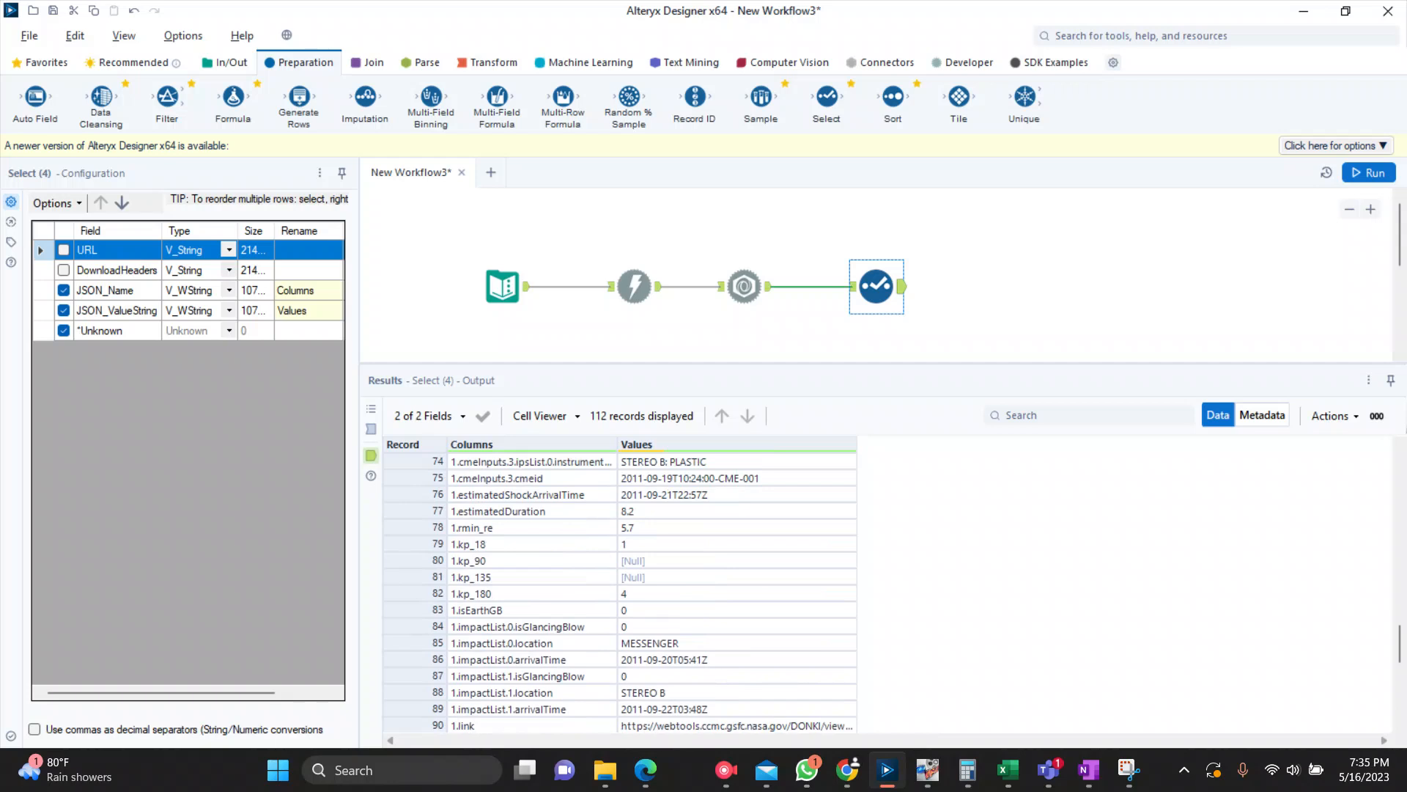
scroll(619, 593, "up", 10)
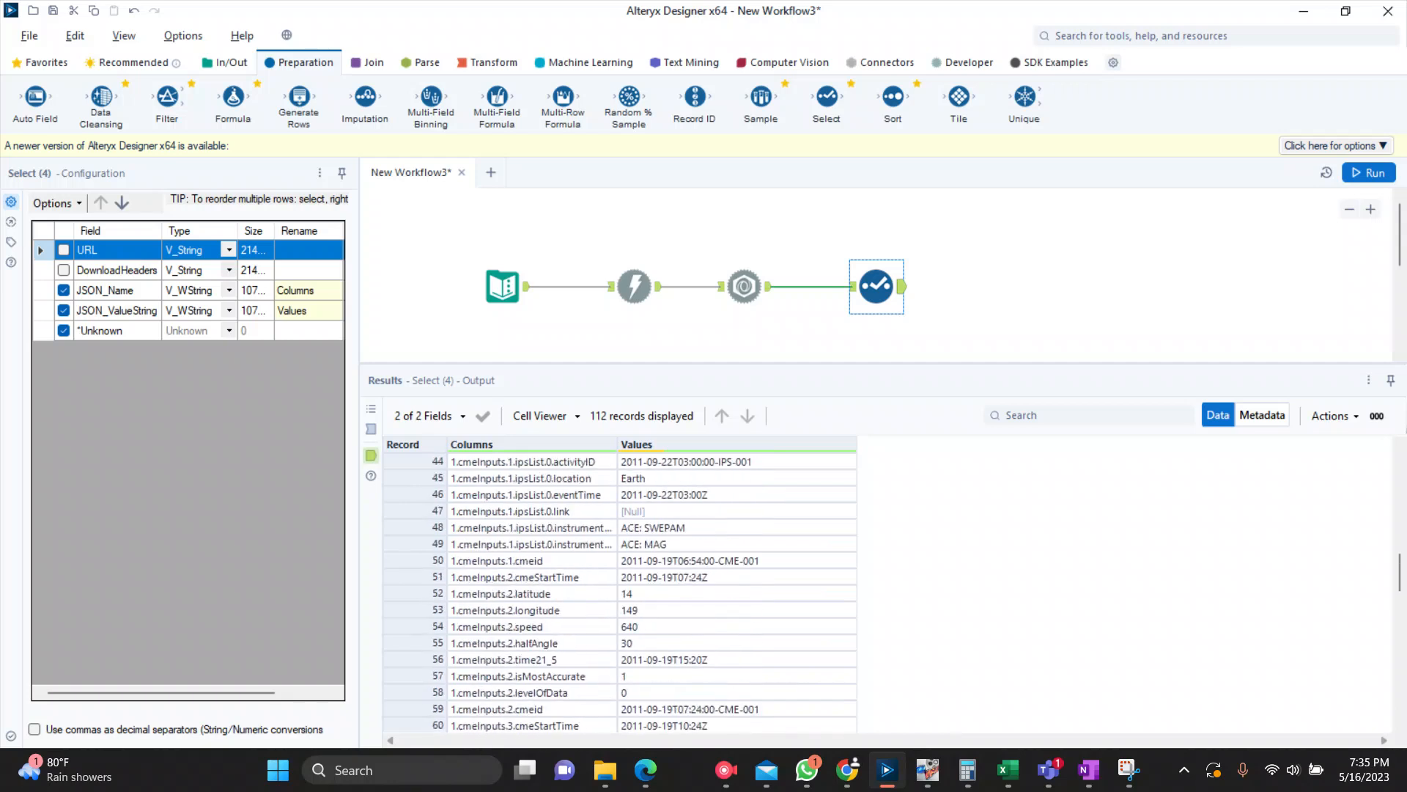
Step: Add a Text To Columns tool after the Select tool and split the Columns field into 2 columns
scroll(619, 593, "up", 1)
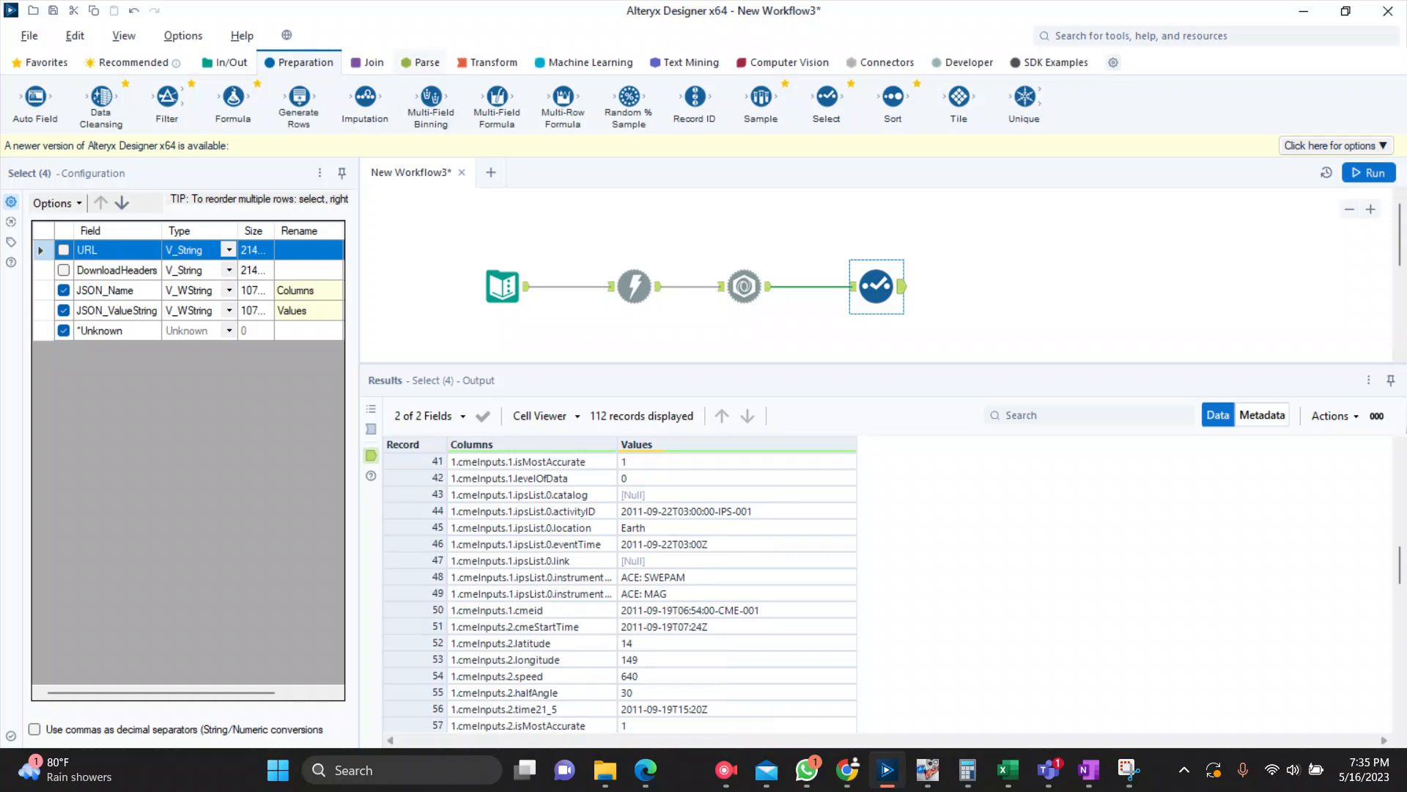
left_click(420, 62)
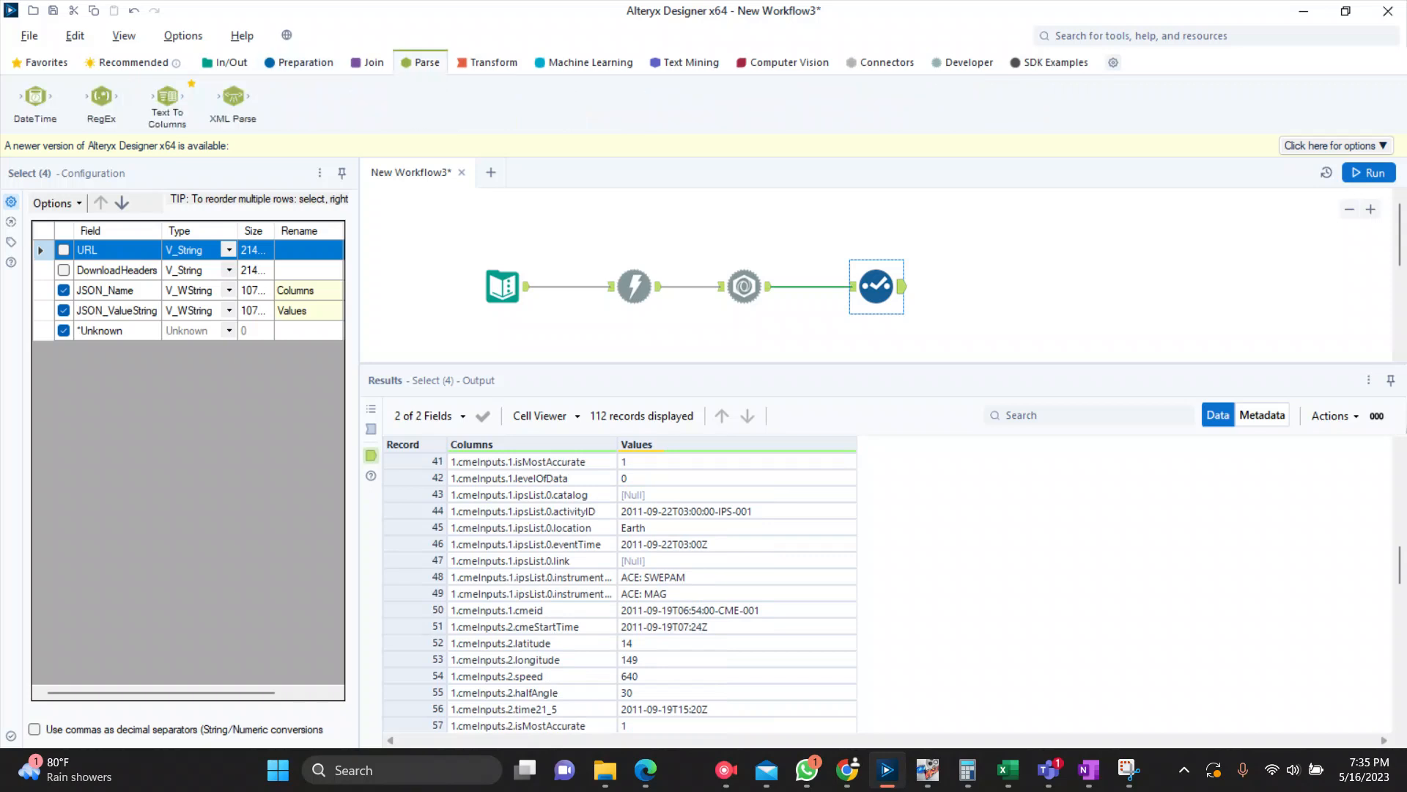
left_click_drag(167, 104, 997, 287)
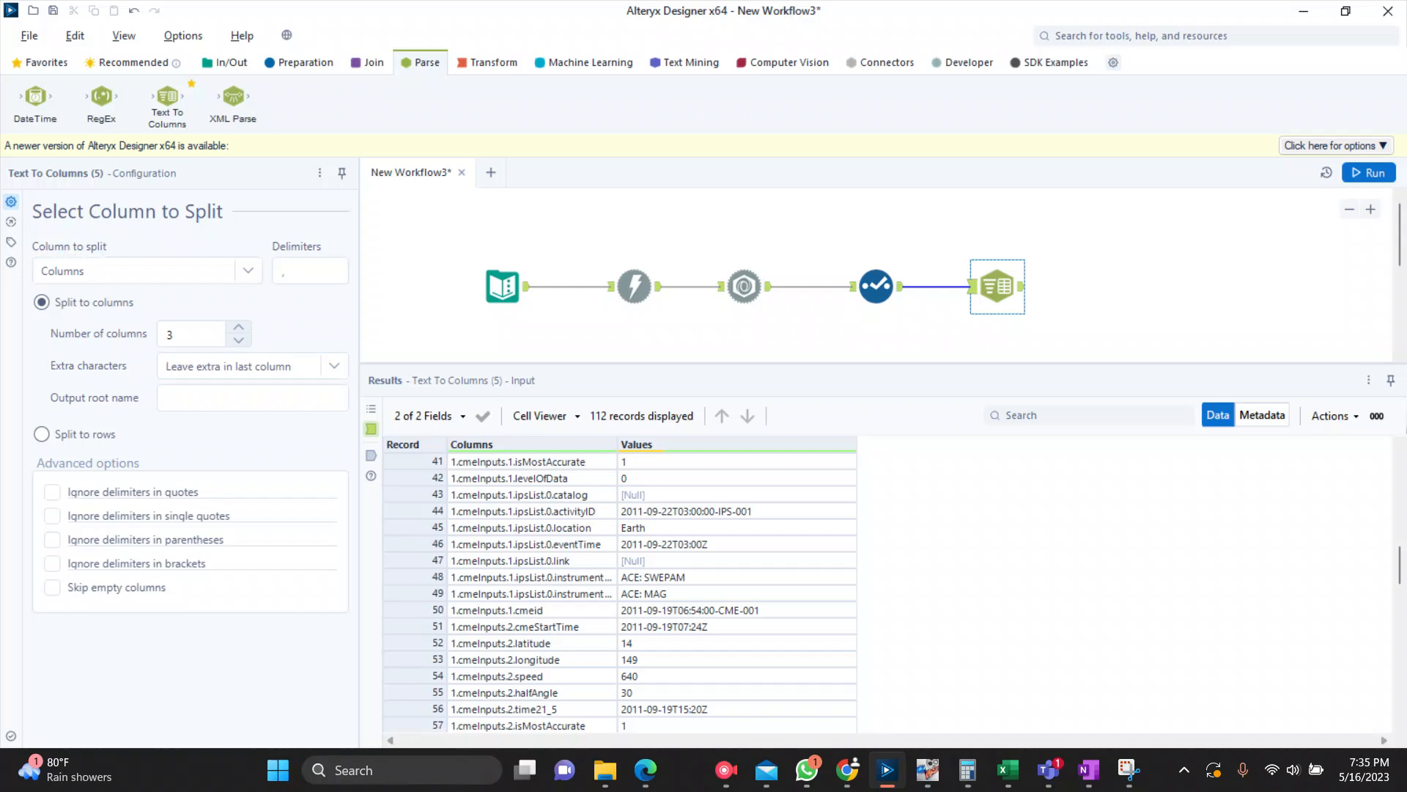
left_click(248, 271)
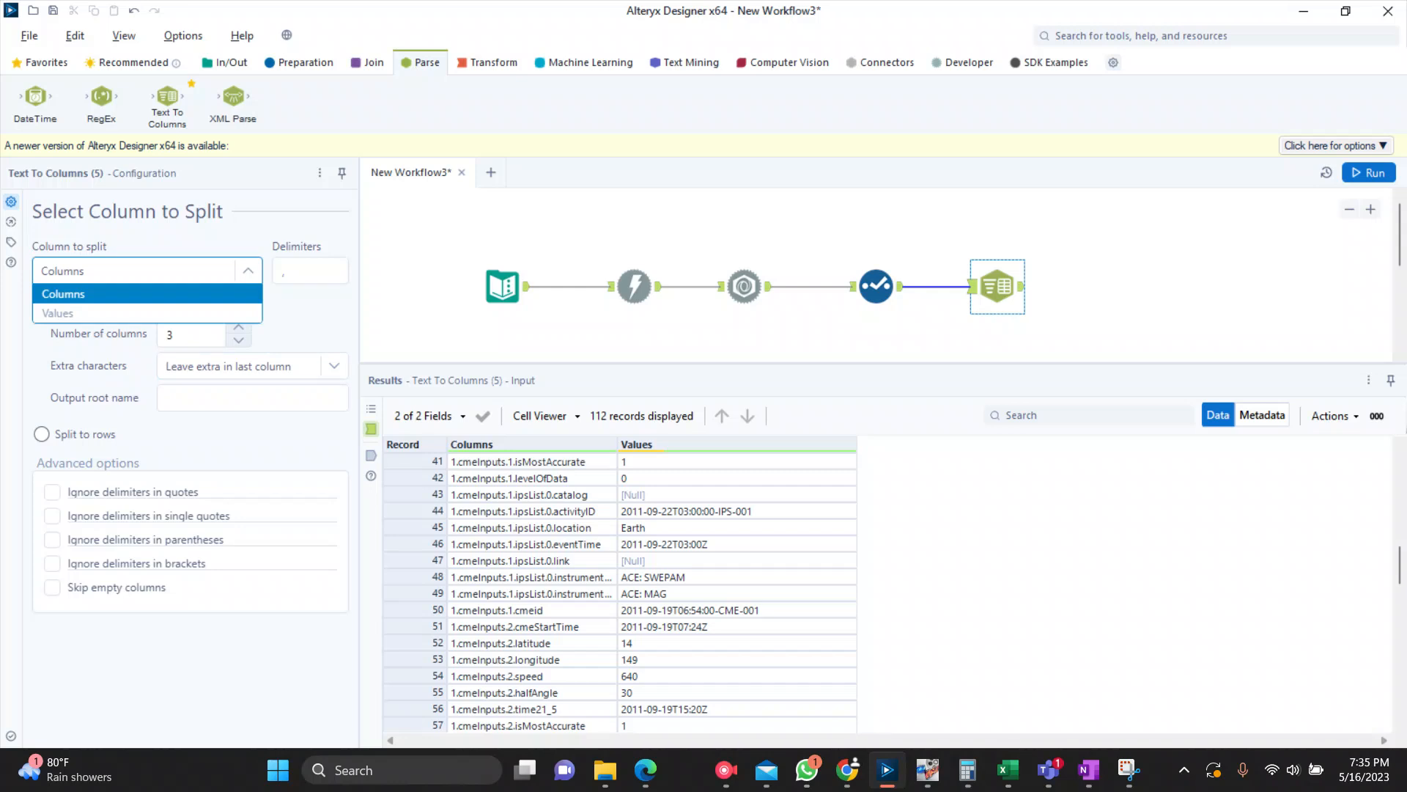
left_click(147, 294)
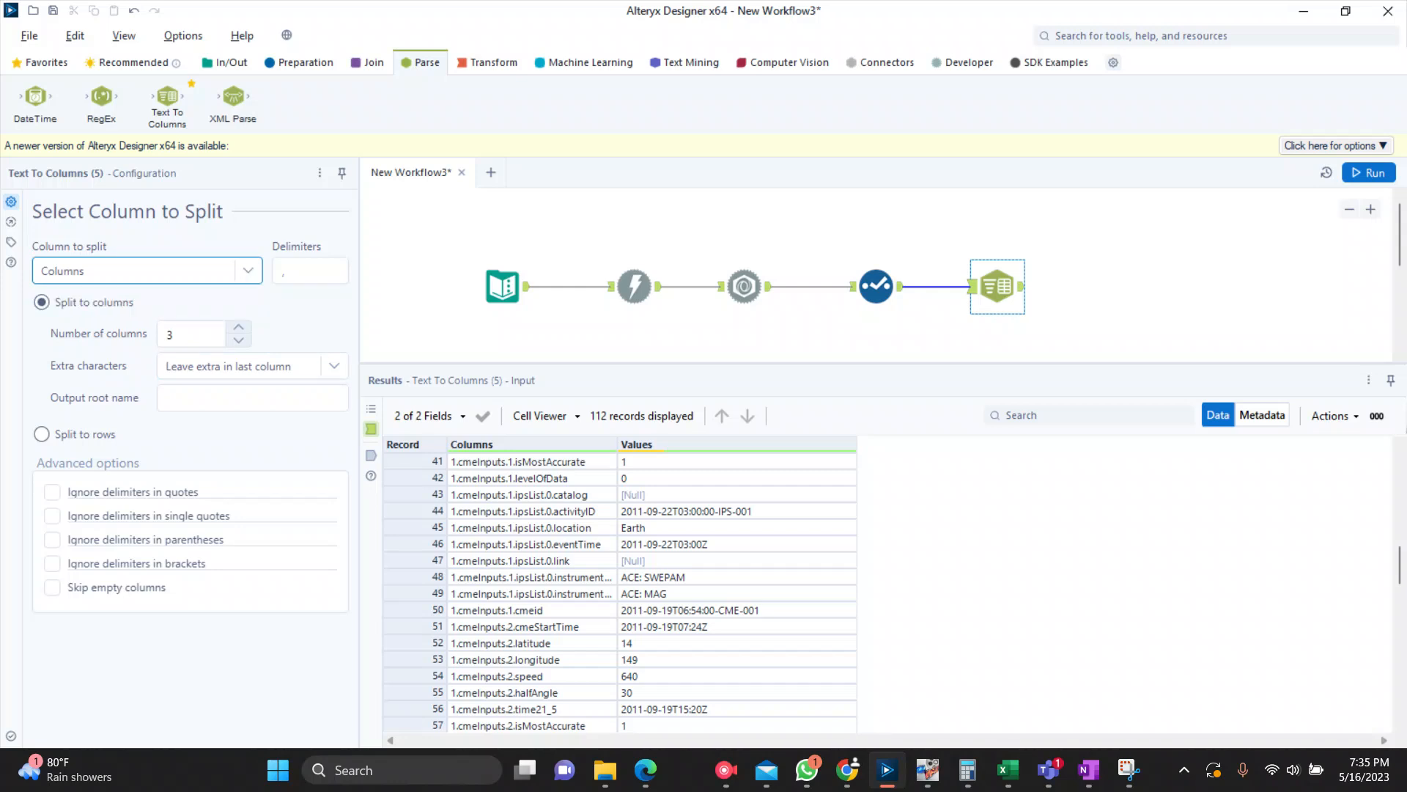
left_click(238, 340)
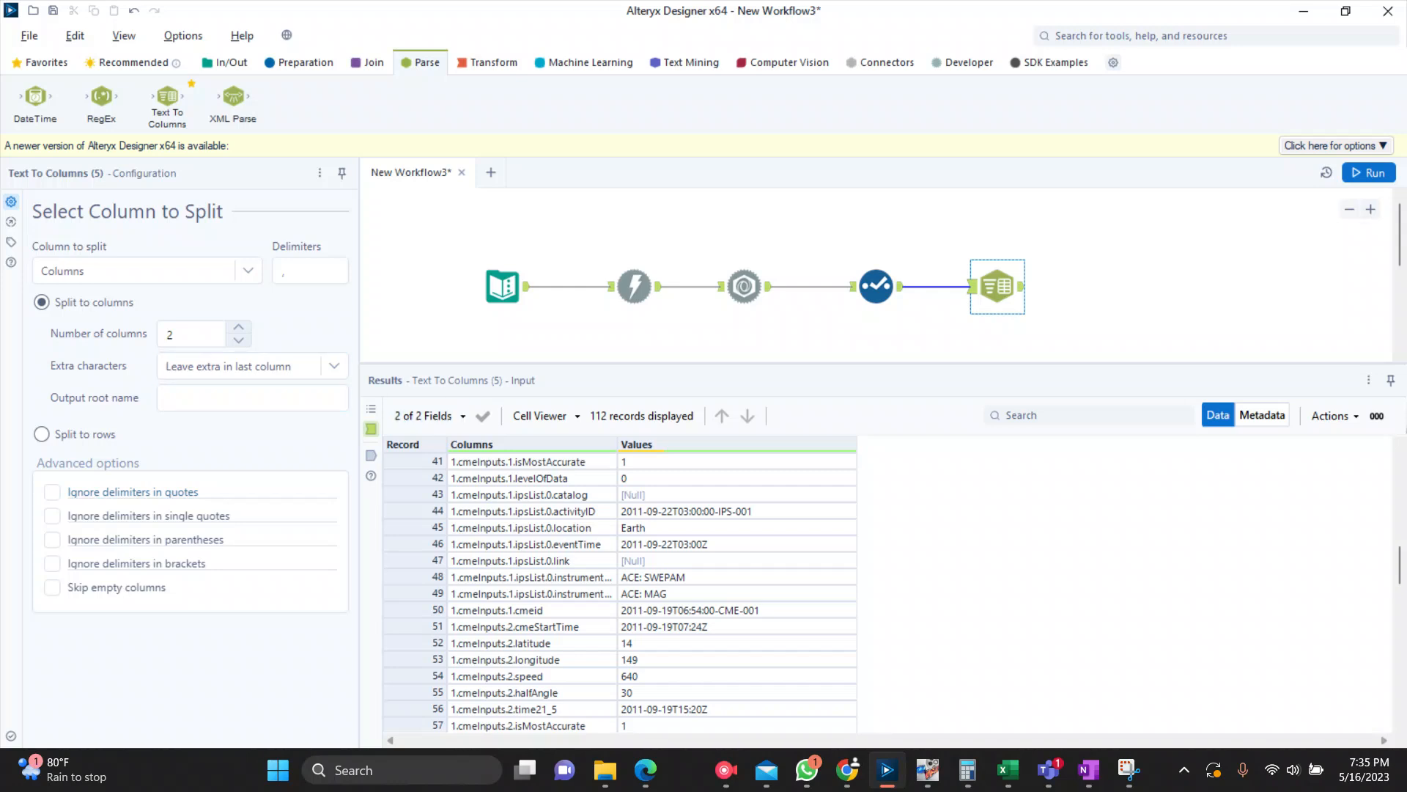
Step: Run the workflow and examine how the Columns field is split in the Text To Columns output
left_click(1368, 173)
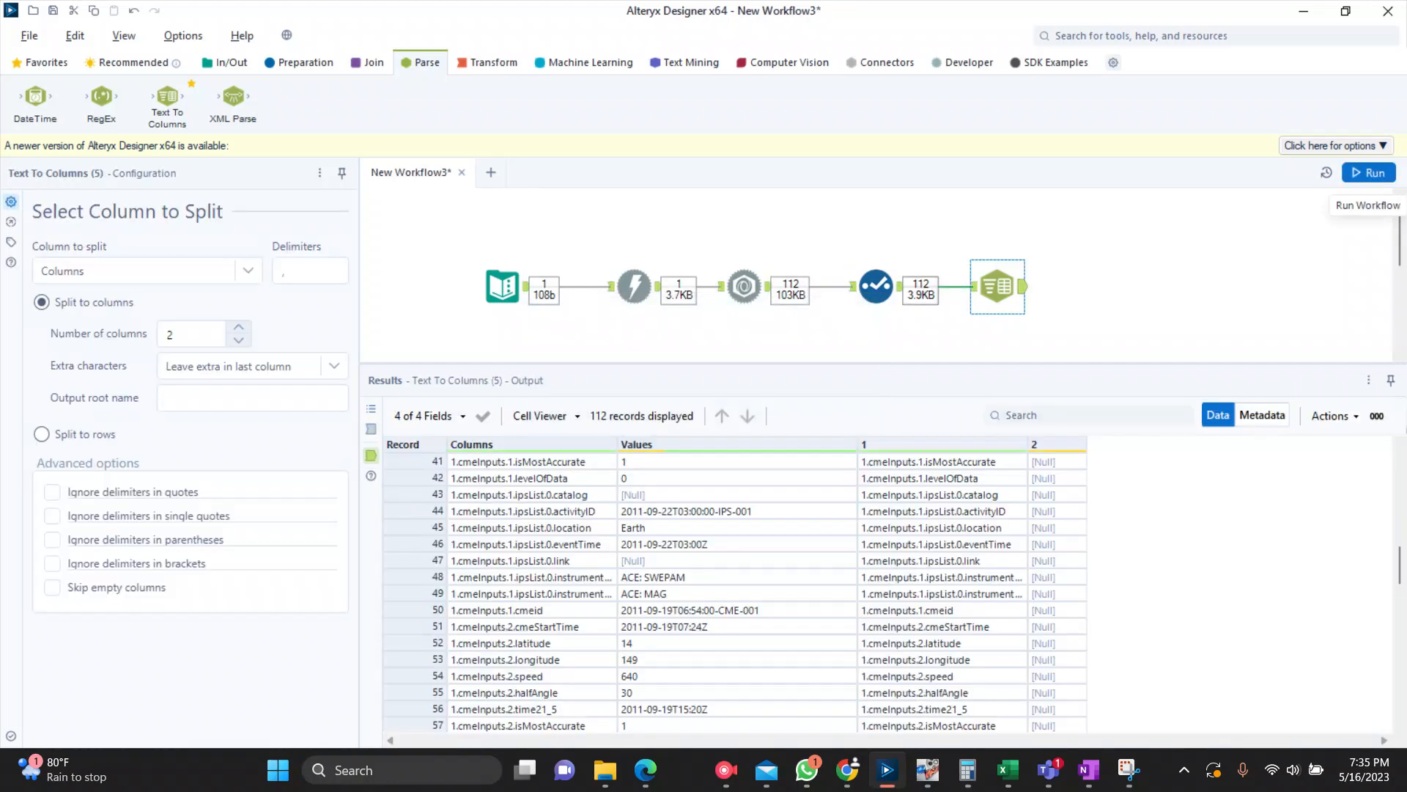
scroll(733, 594, "down", 6)
scroll(733, 594, "down", 6)
scroll(733, 593, "down", 6)
scroll(733, 593, "up", 13)
scroll(733, 593, "up", 6)
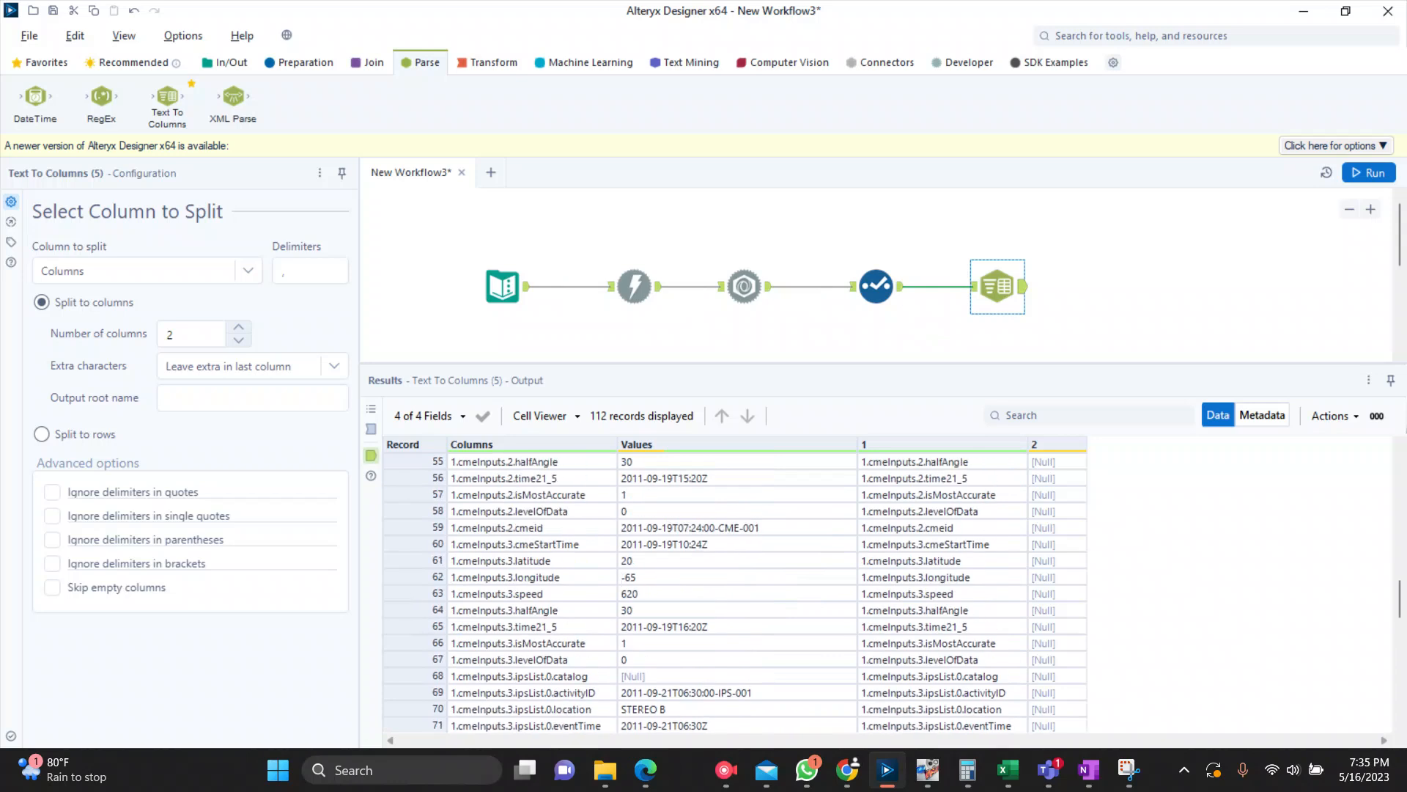
scroll(733, 594, "up", 6)
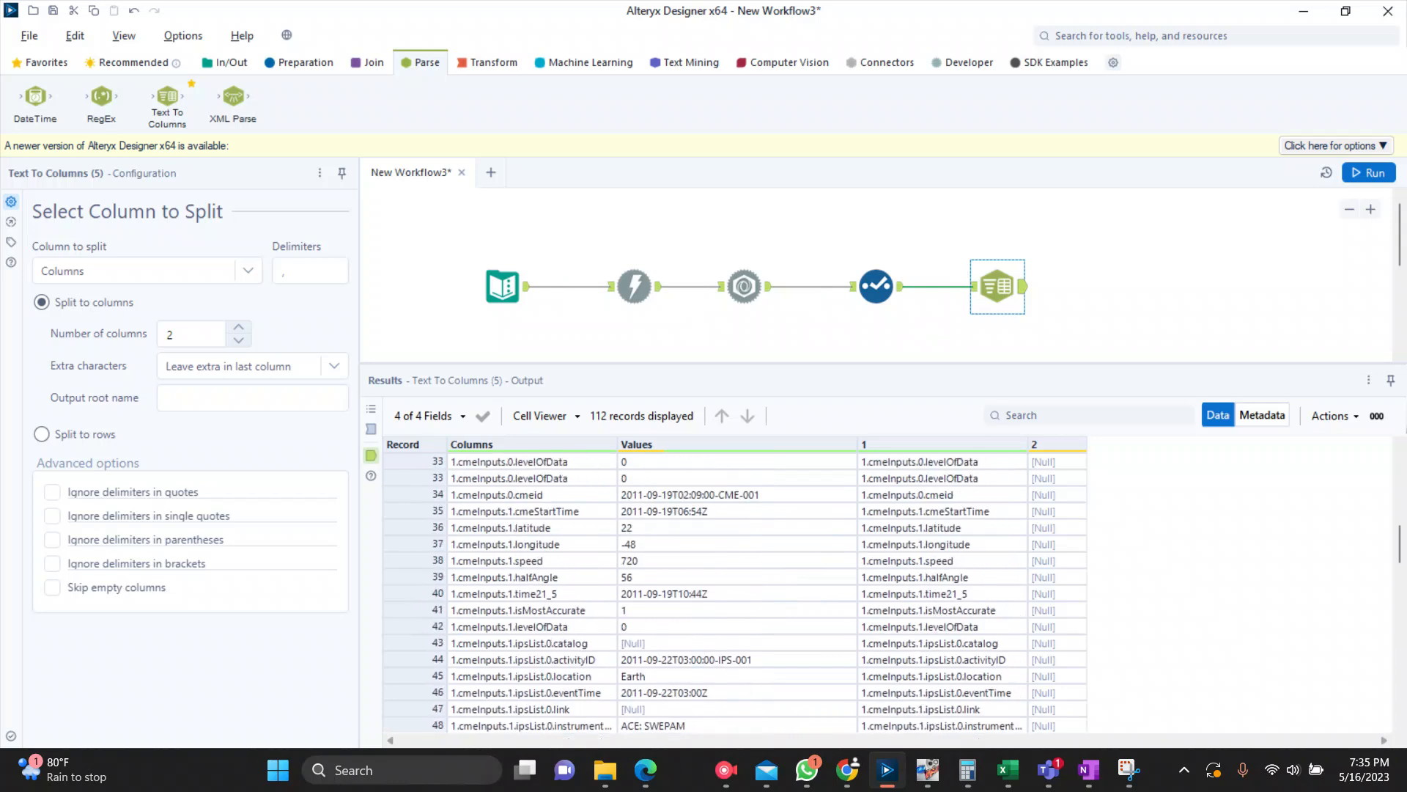
scroll(733, 594, "up", 7)
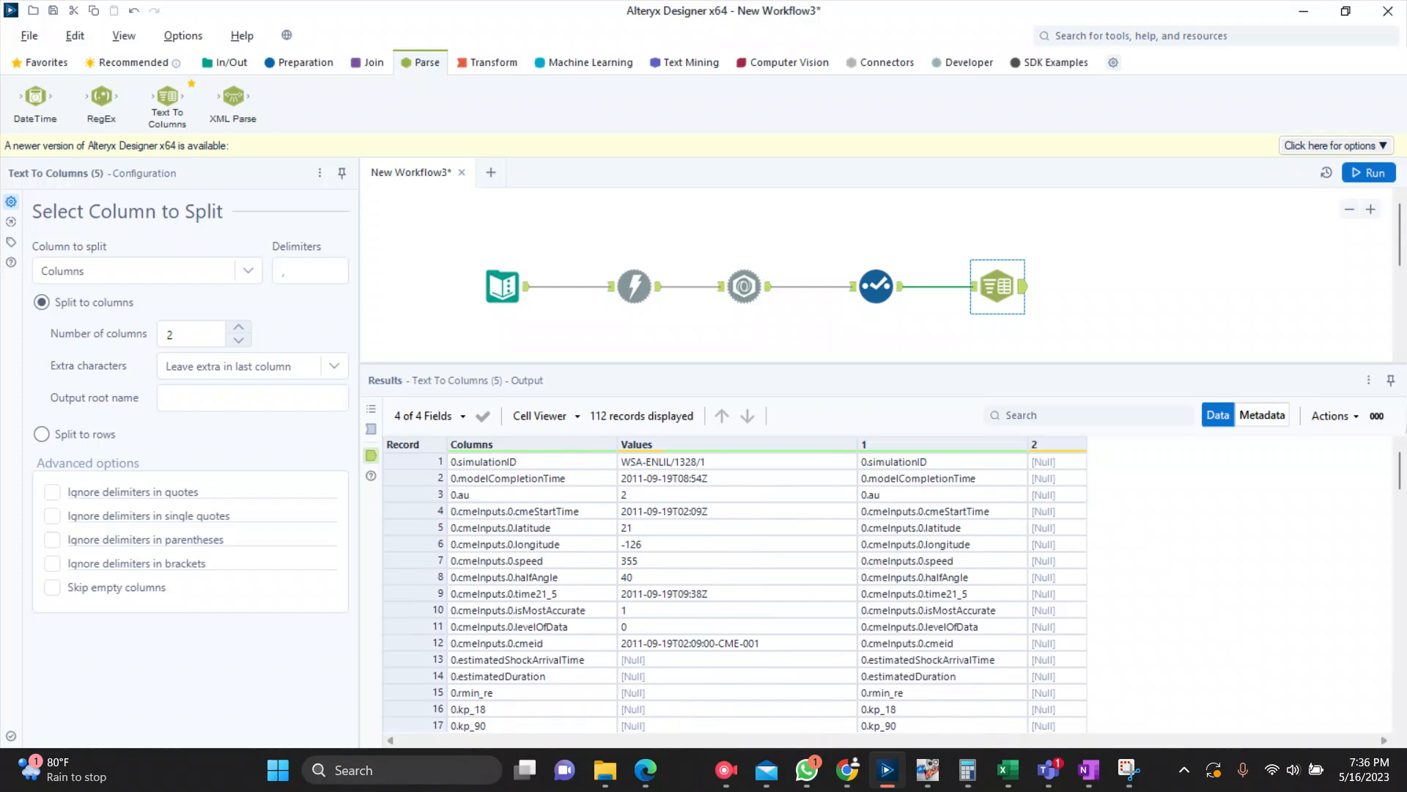
scroll(733, 594, "down", 20)
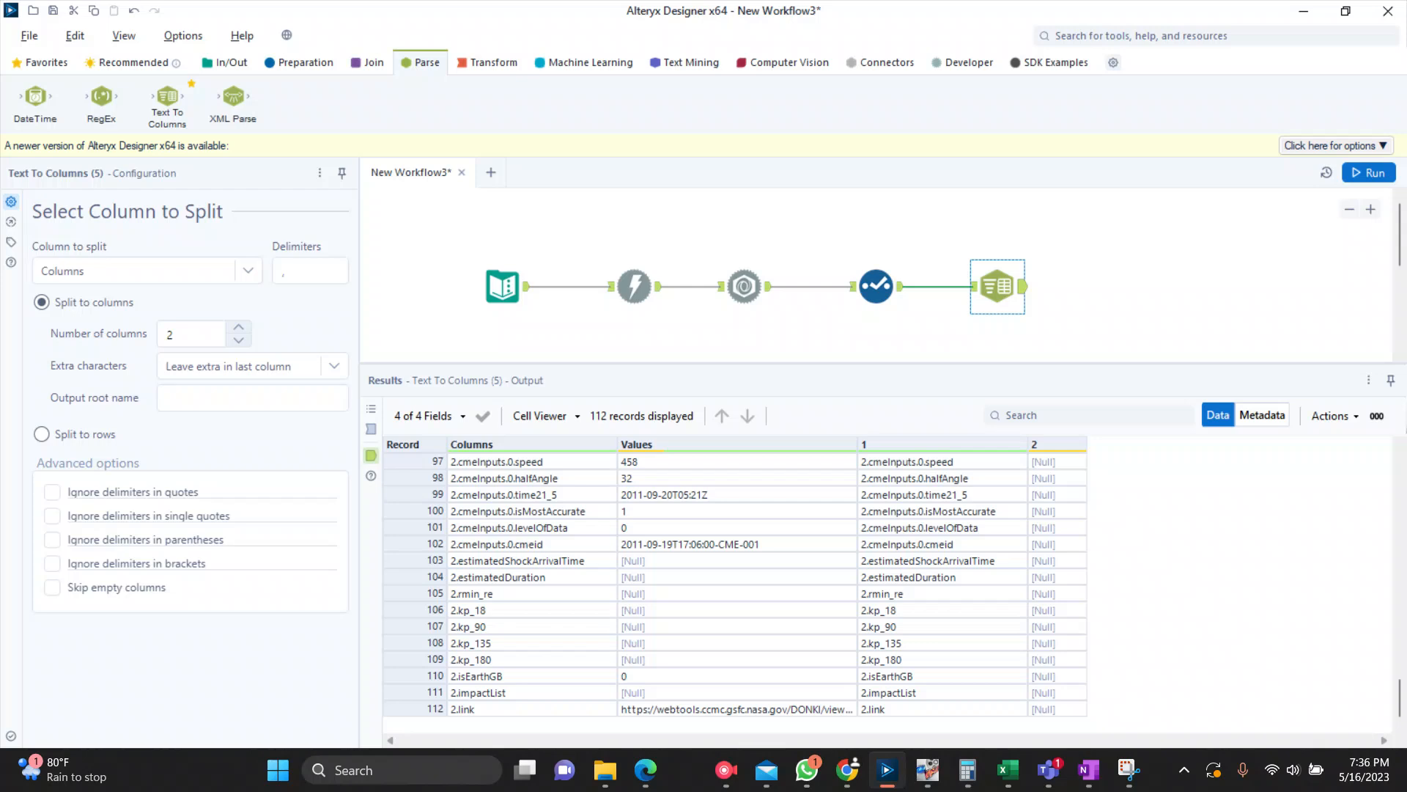
scroll(733, 594, "up", 4)
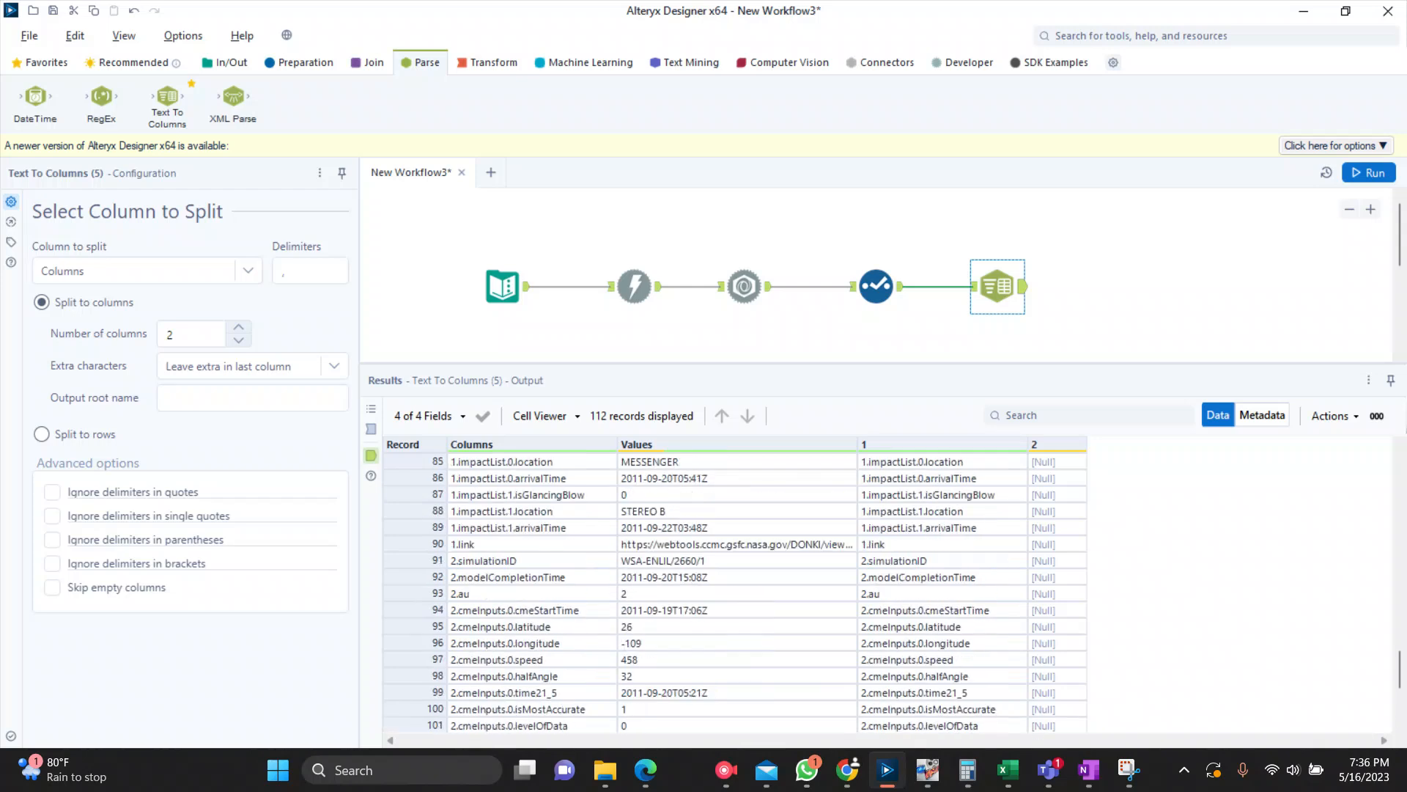
scroll(733, 594, "up", 6)
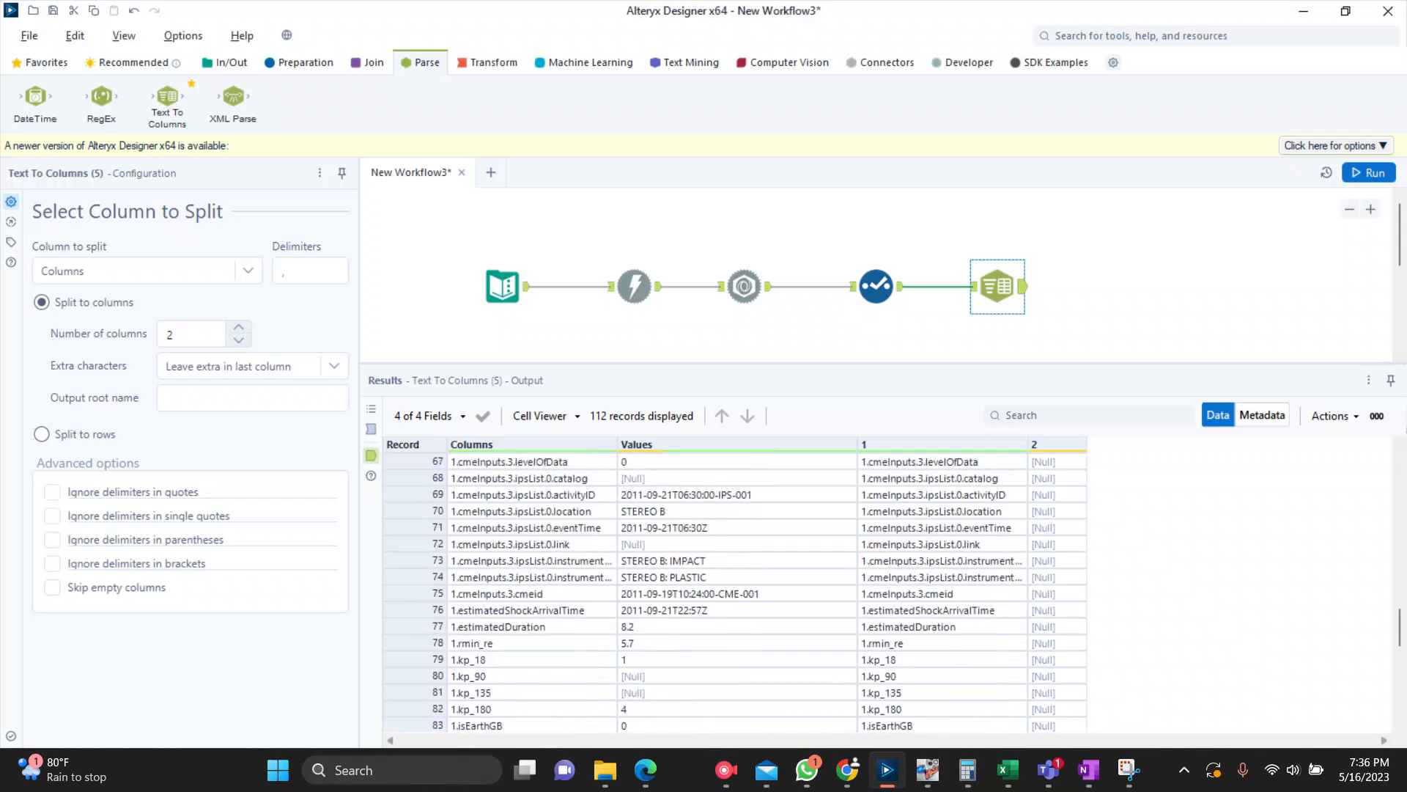
scroll(732, 594, "up", 6)
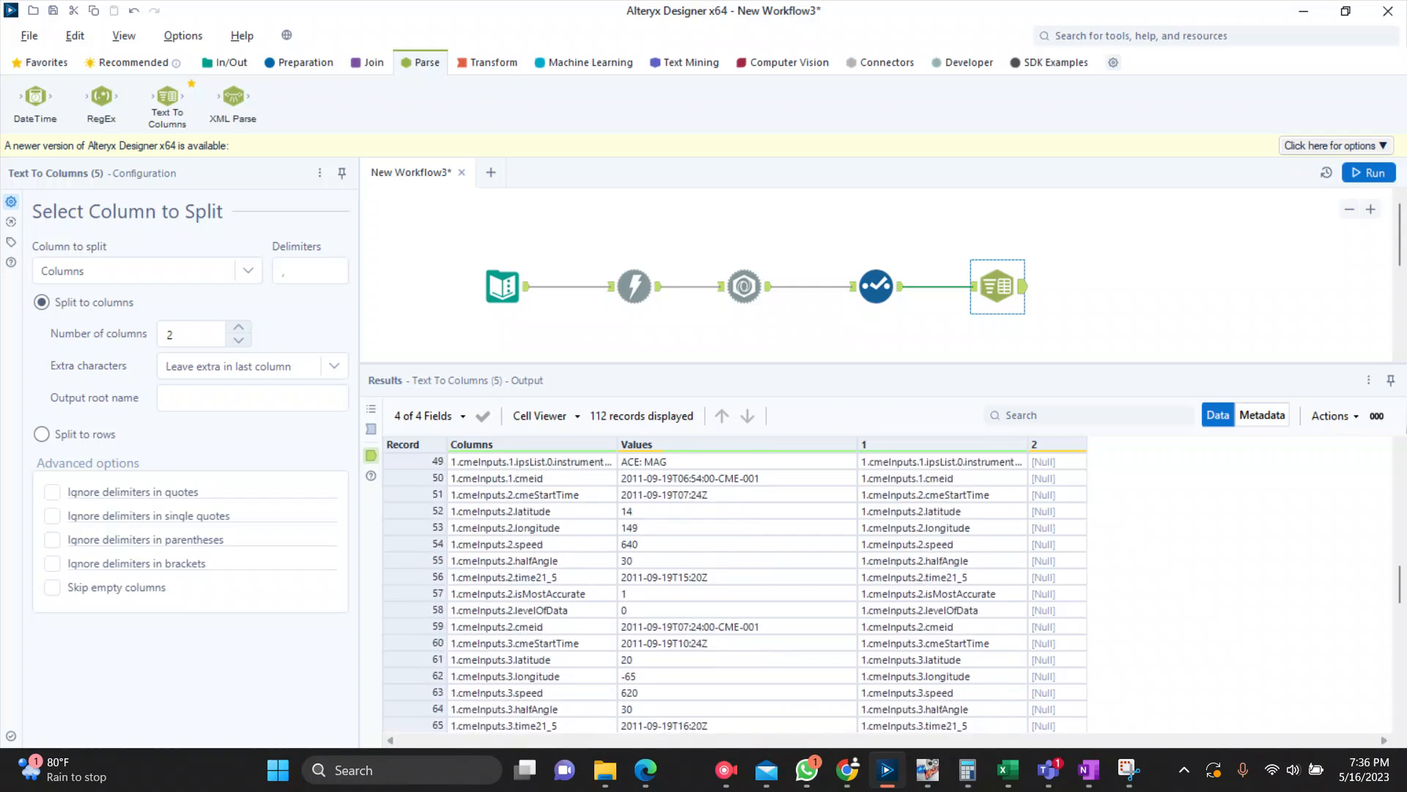
Step: Set the Text To Columns delimiter to a period, then rerun the workflow and review the split fields
left_click(877, 286)
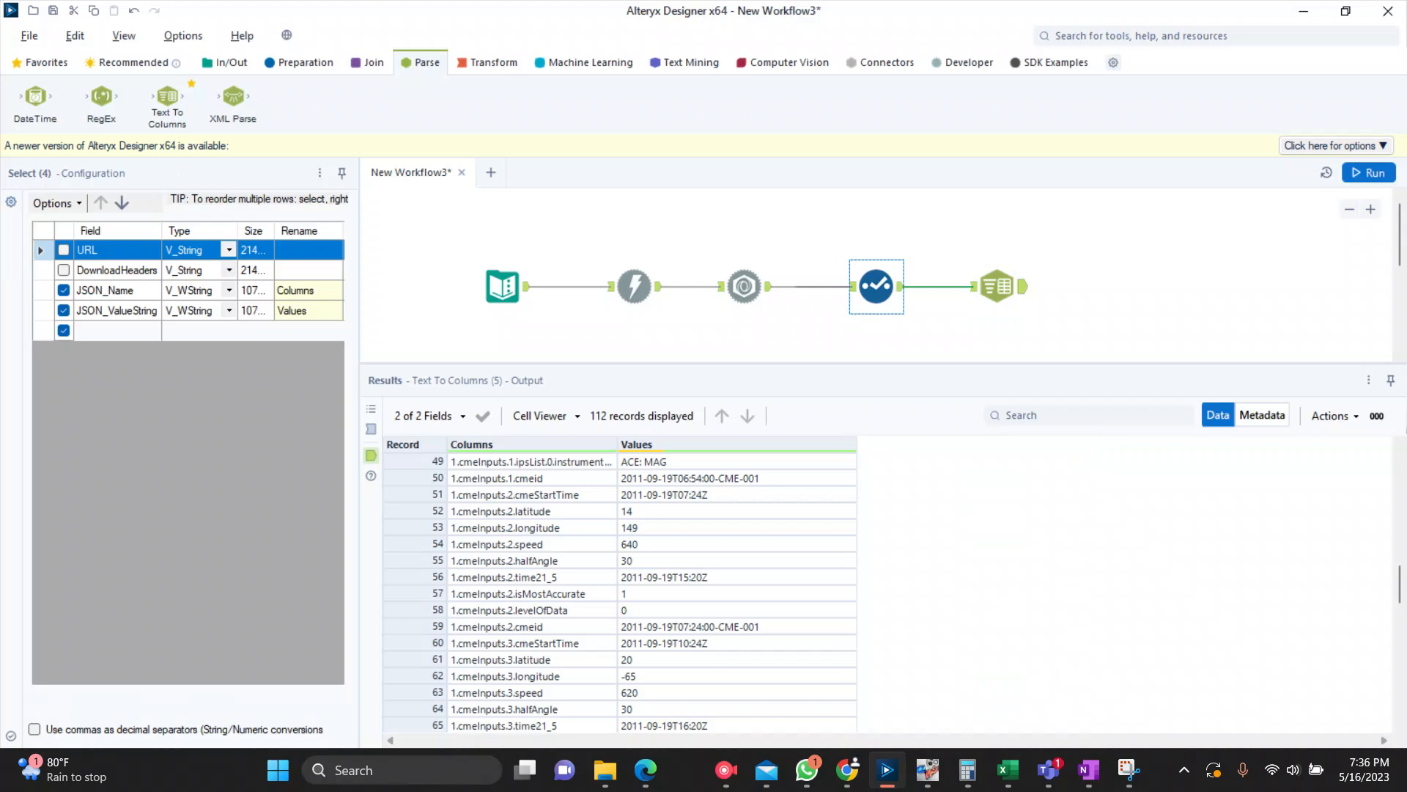
left_click(997, 287)
double_click(293, 271)
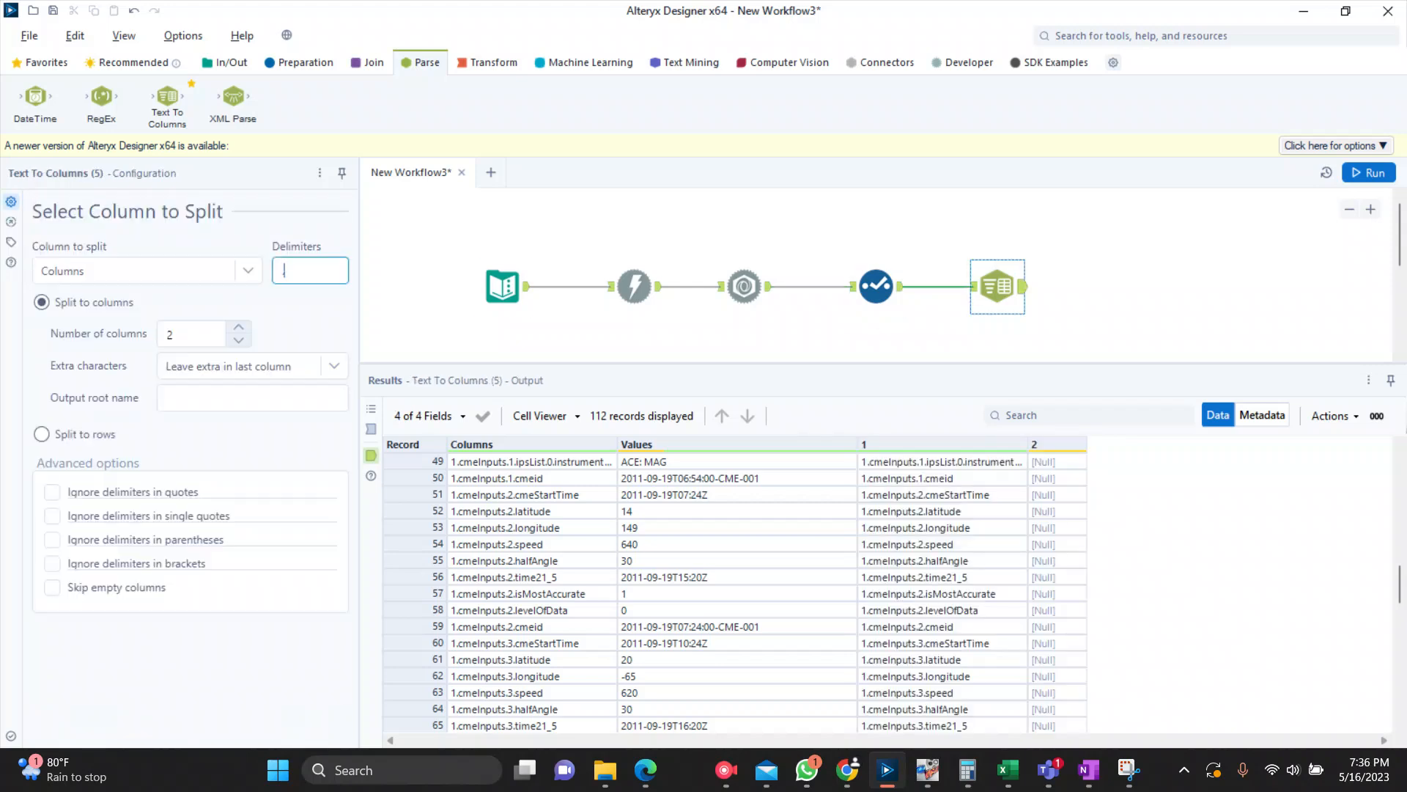
key("ctrl+r")
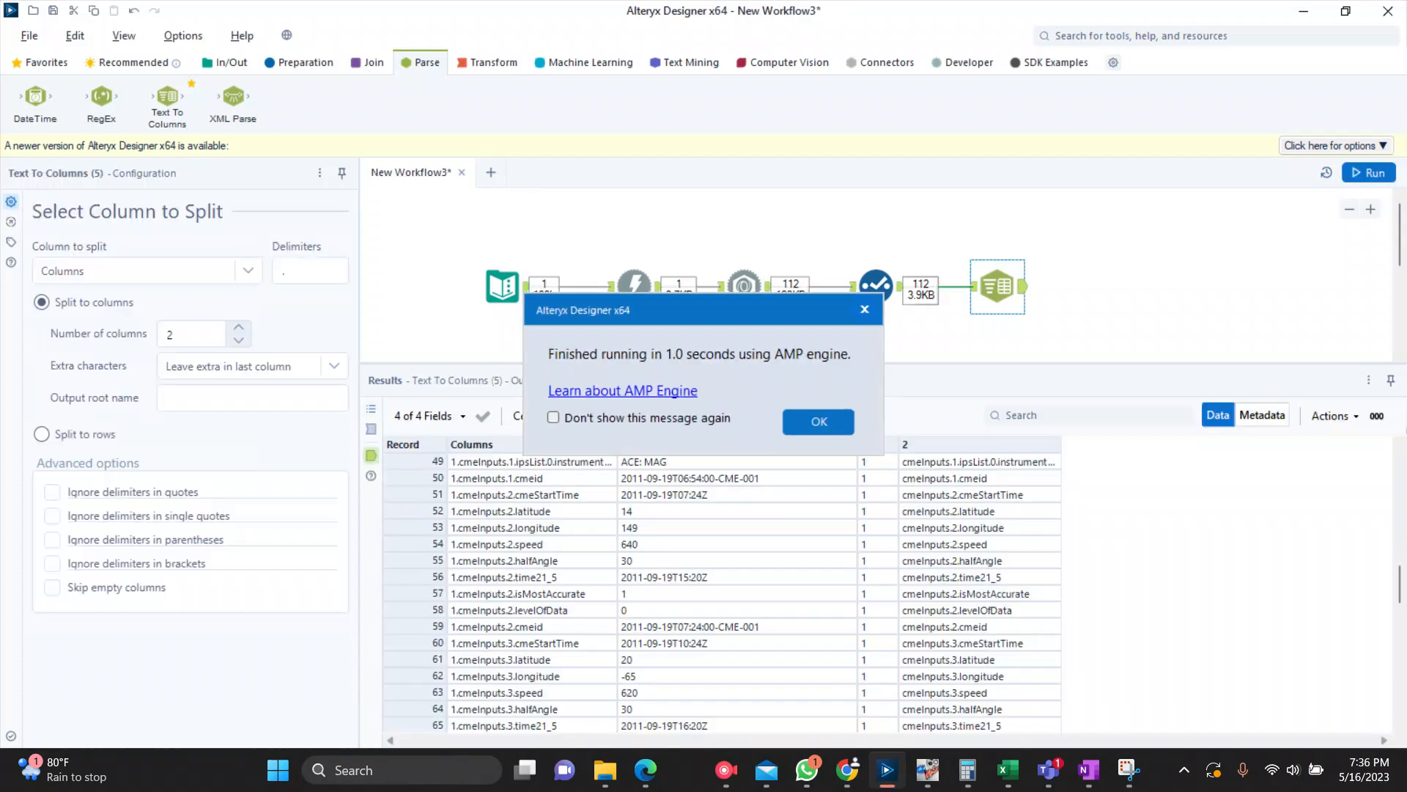
left_click(810, 419)
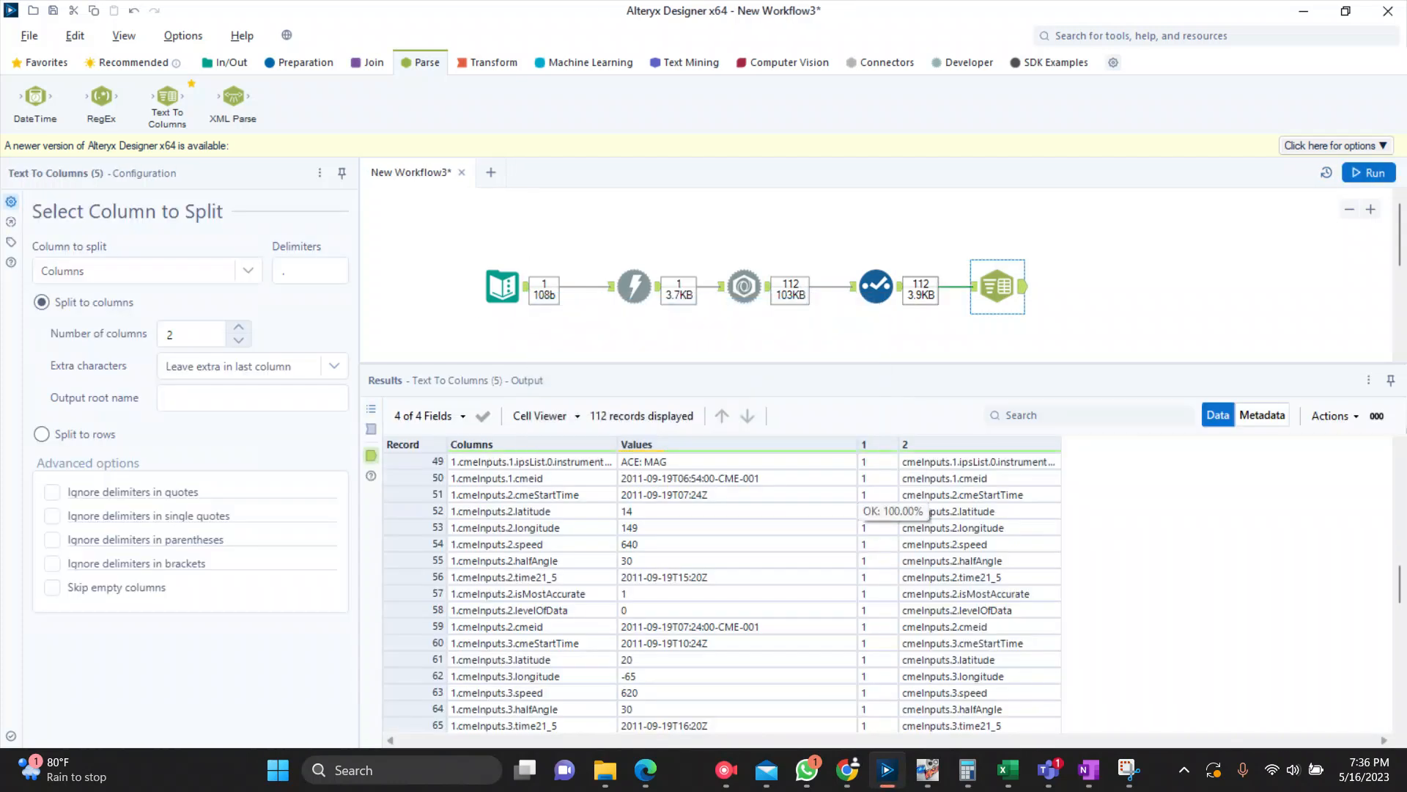
scroll(929, 480, "down", 2)
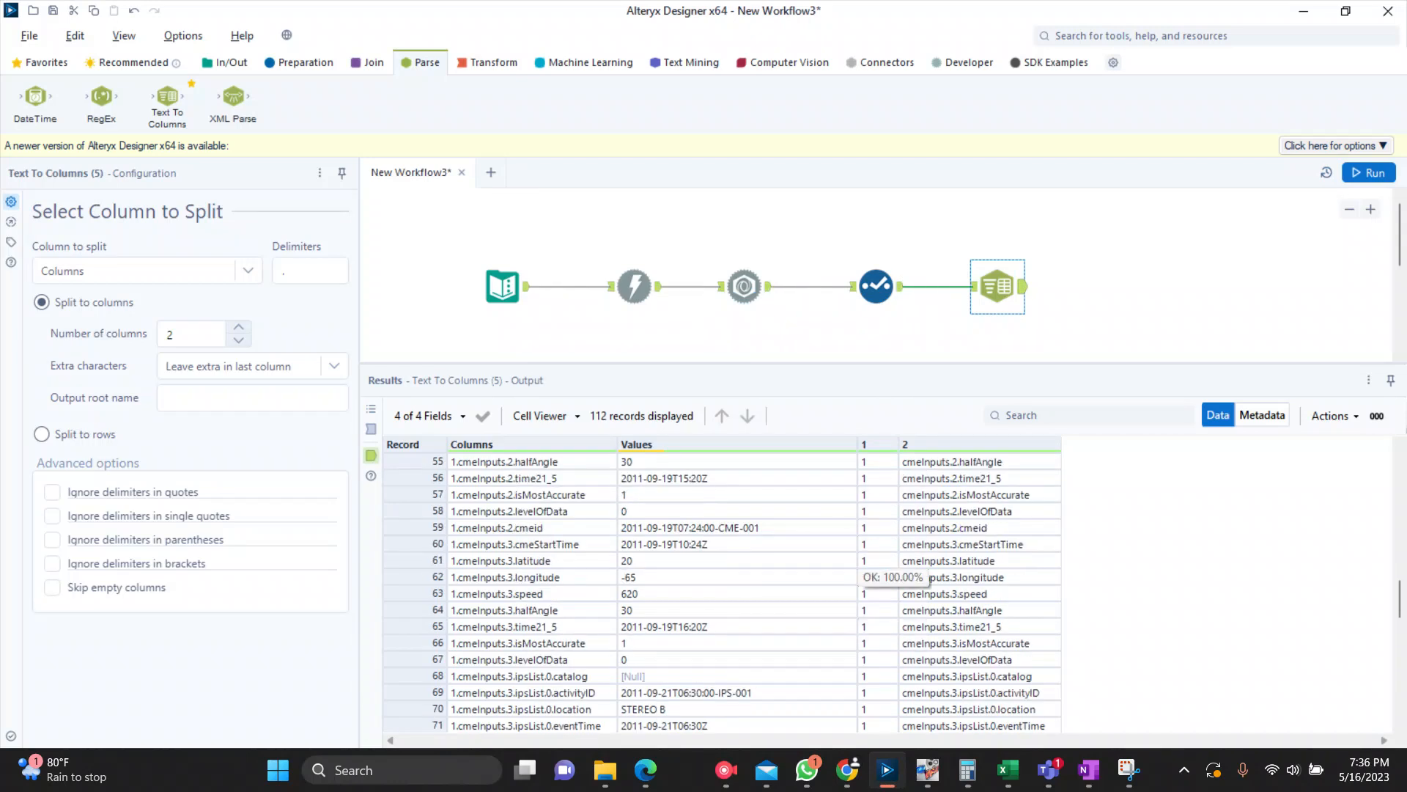
scroll(638, 568, "down", 6)
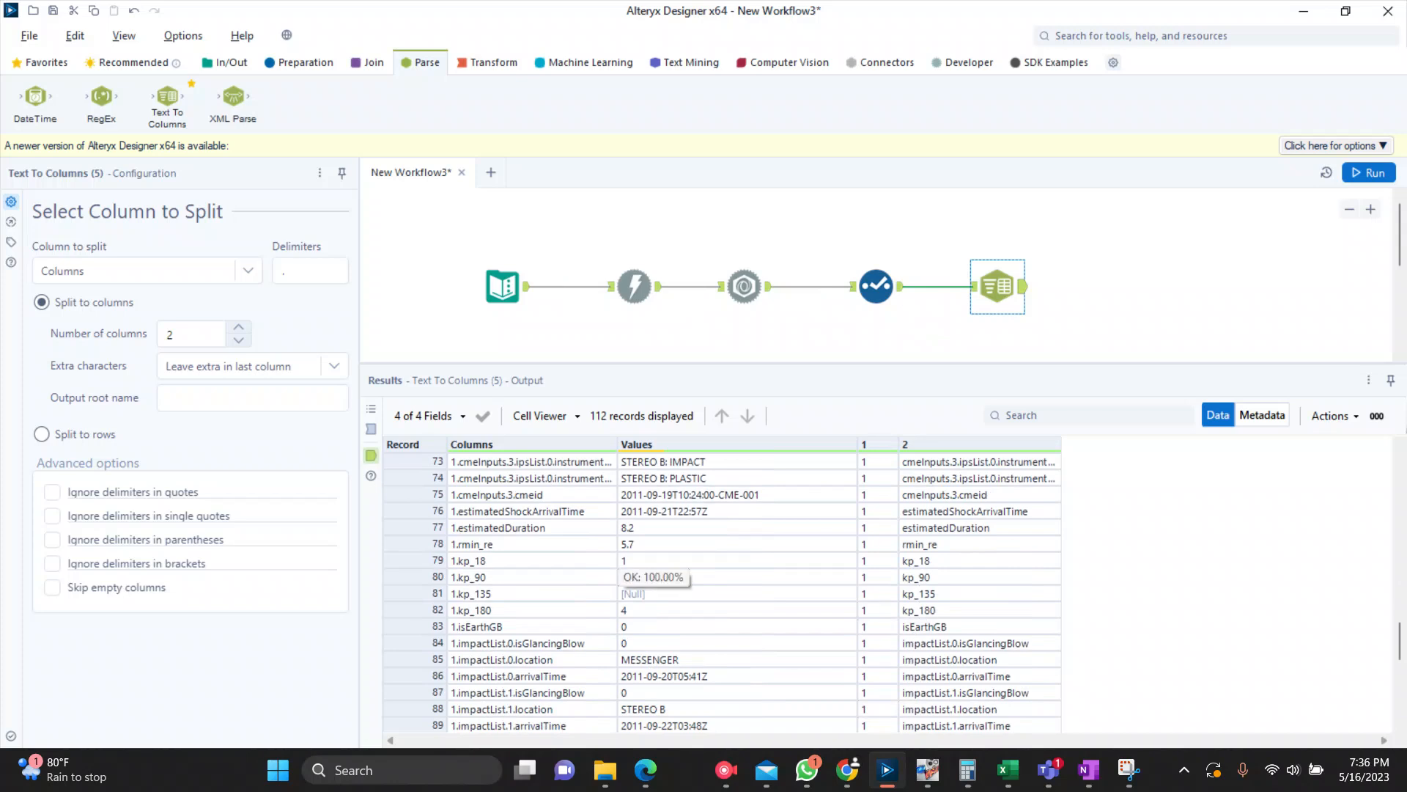
scroll(862, 588, "up", 4)
scroll(860, 585, "down", 12)
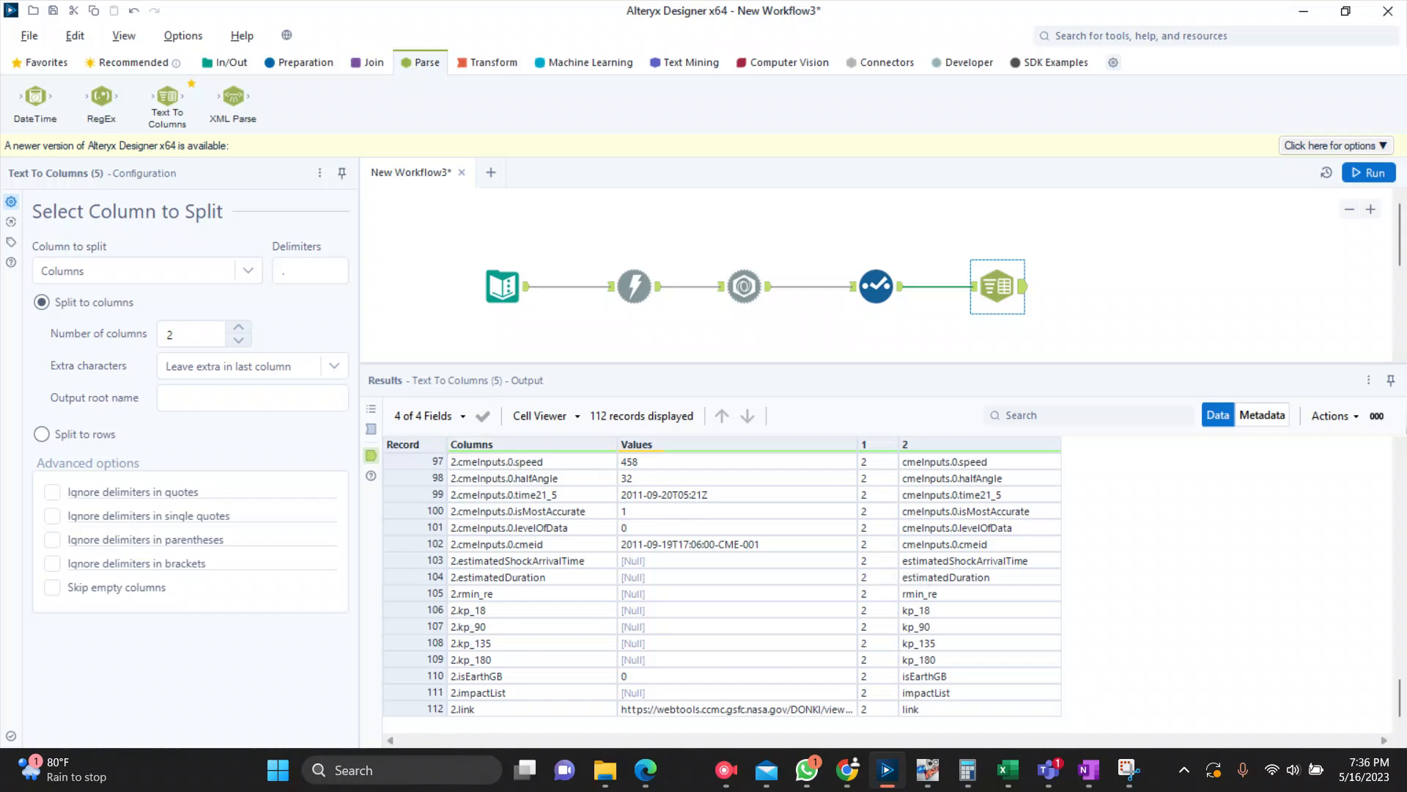
Step: Add a second Select tool connected to the output of the Text To Columns tool
left_click(299, 62)
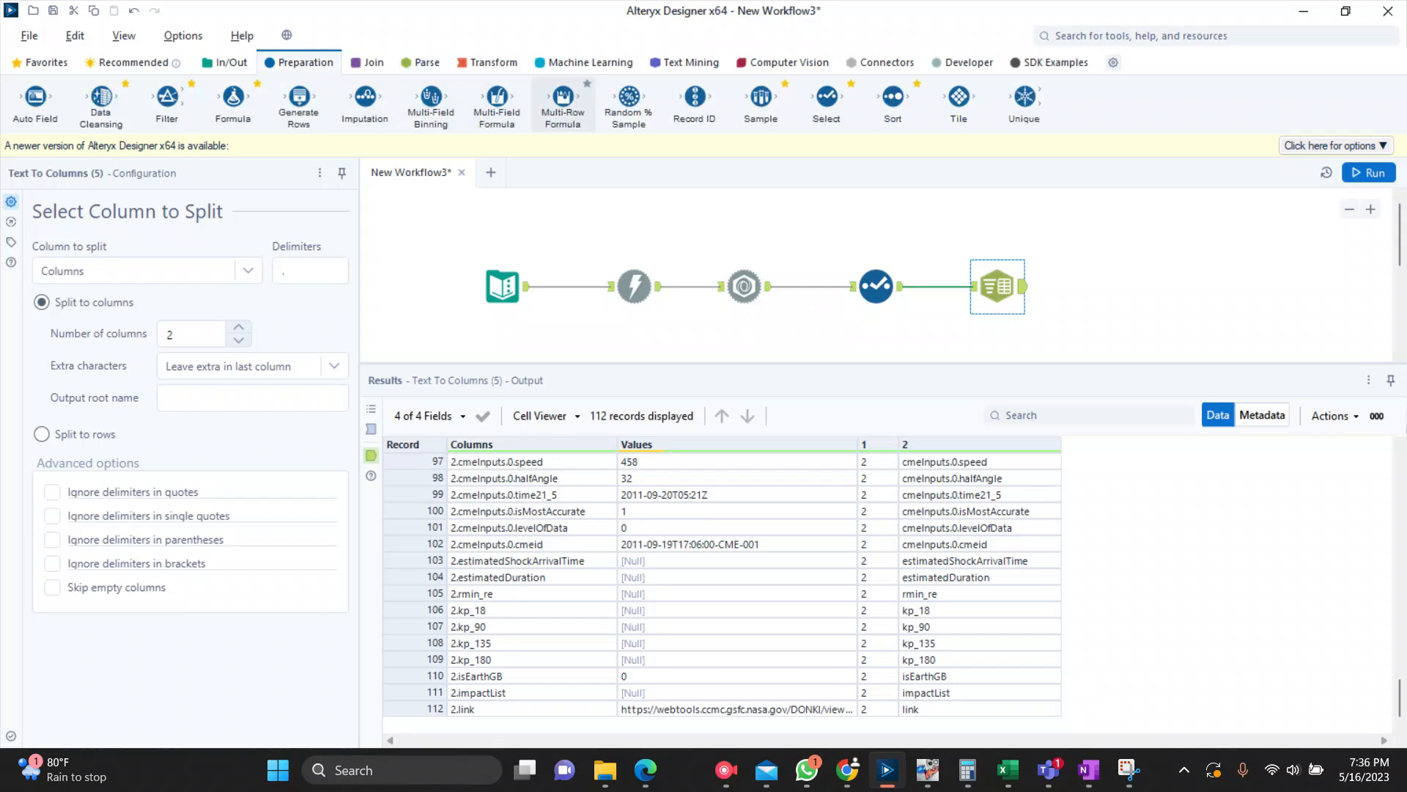
left_click_drag(827, 102, 1118, 286)
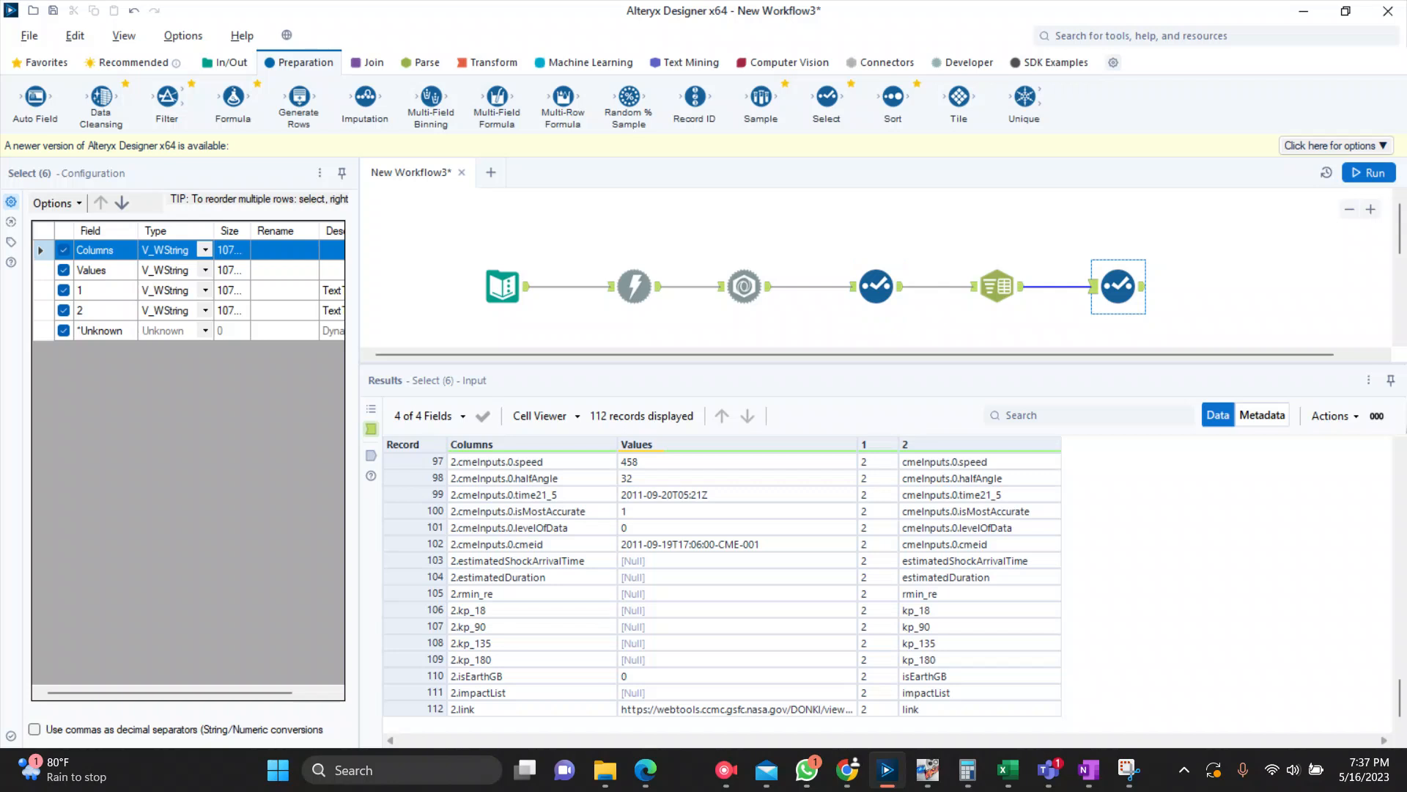
left_click_drag(952, 354, 995, 355)
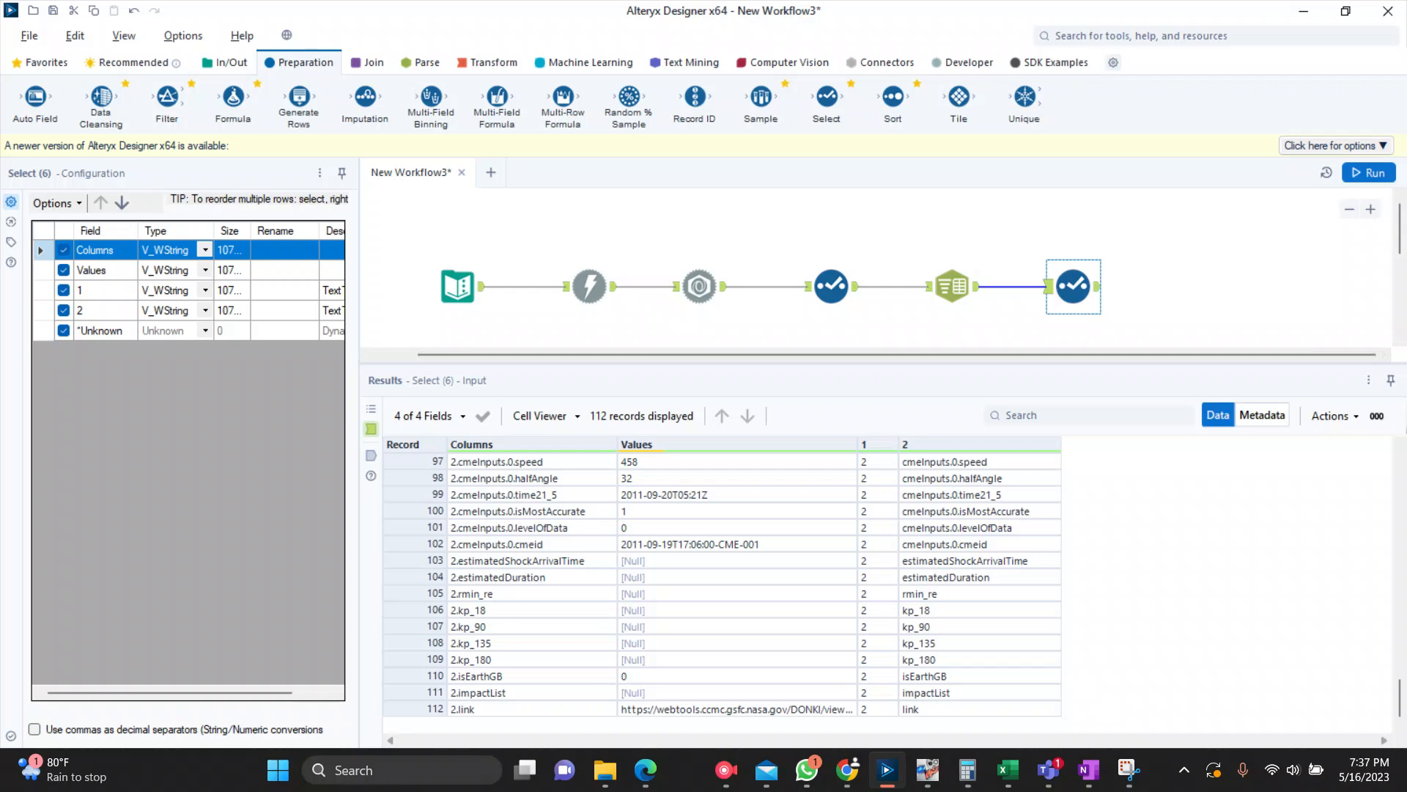
Step: Exclude the Columns field in the new Select tool and rename field 1 as Index and field 2 as Column
left_click(63, 250)
left_click(285, 290)
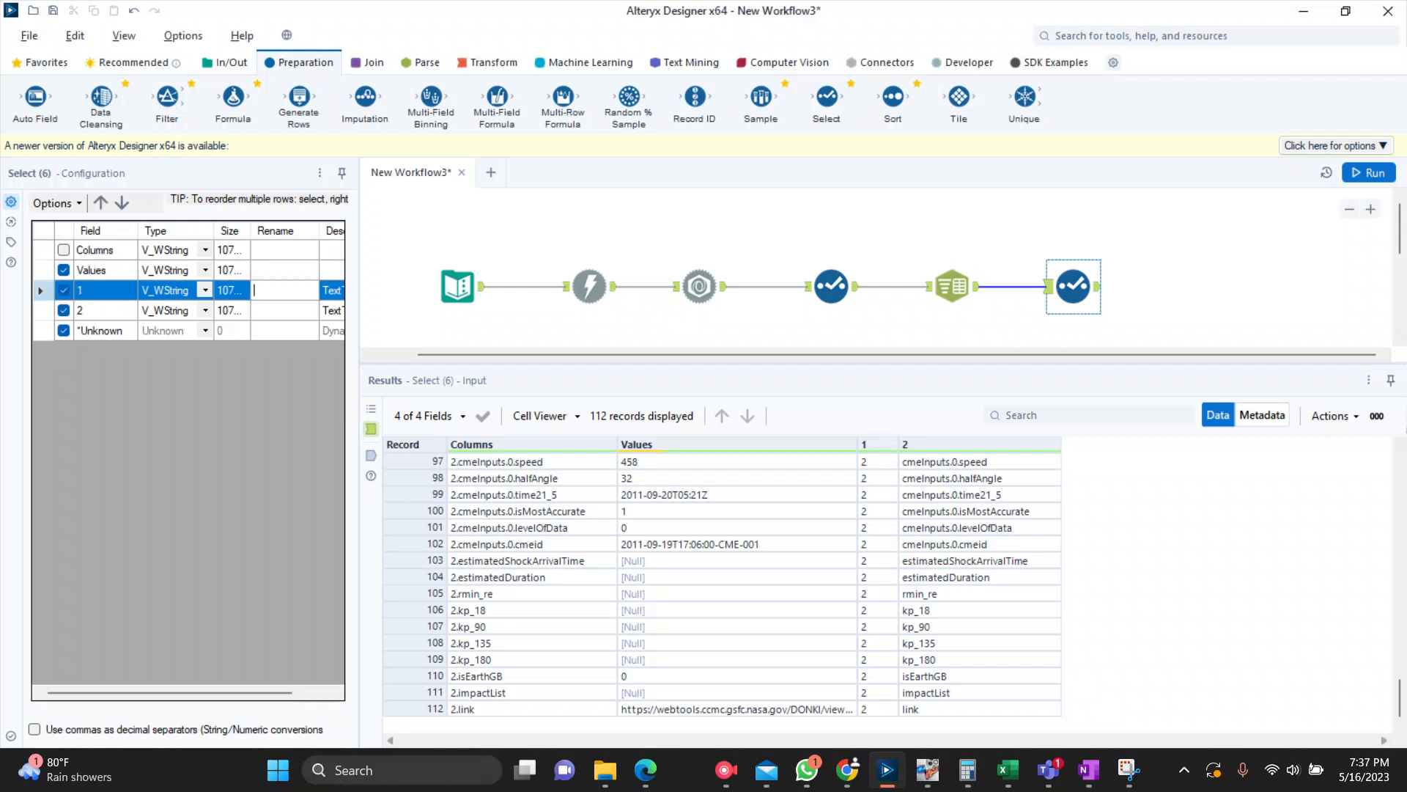
type("Index")
left_click(285, 311)
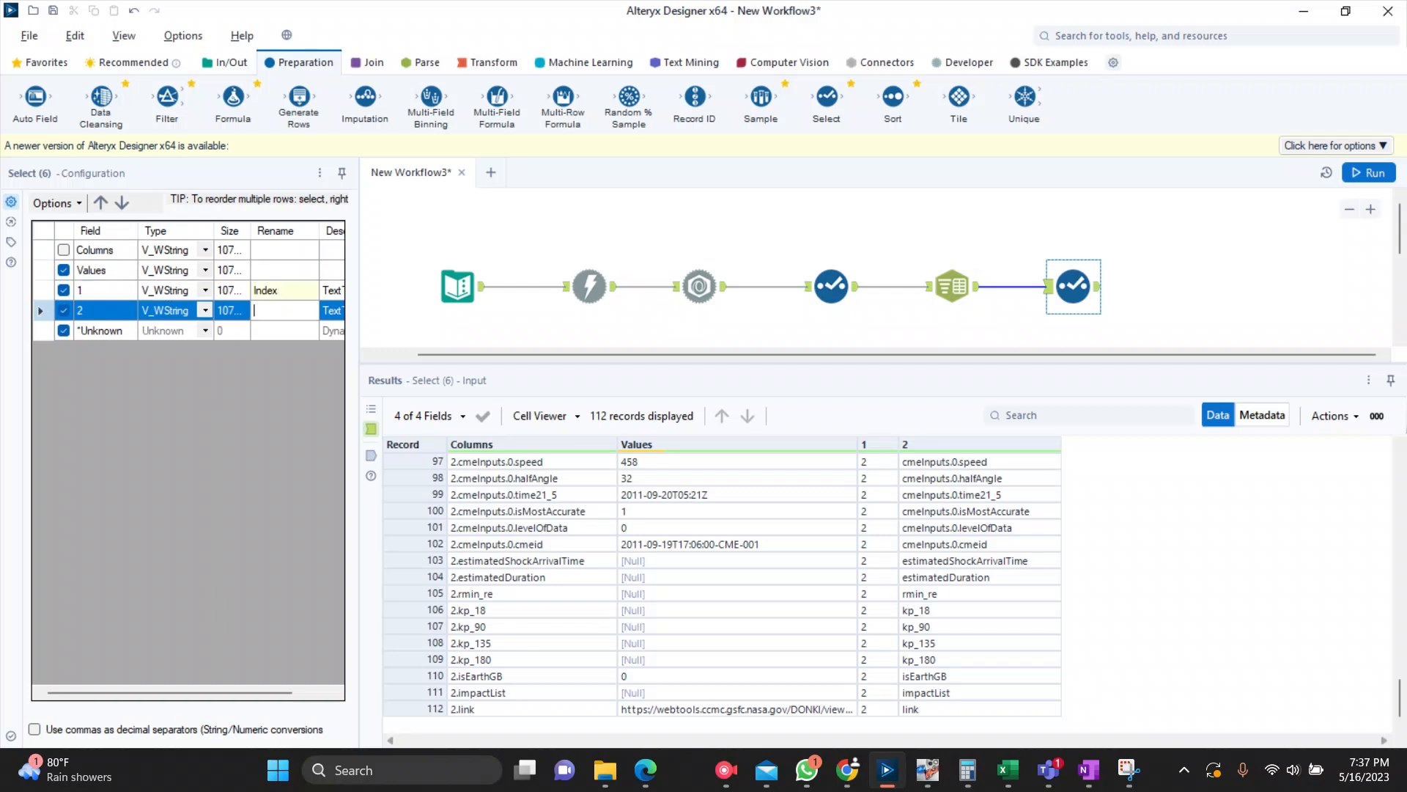
type("Coliu")
type("u")
type("mn")
Step: Run the workflow and review the Values, Index and Column records in the second Select tool's output
left_click(1369, 173)
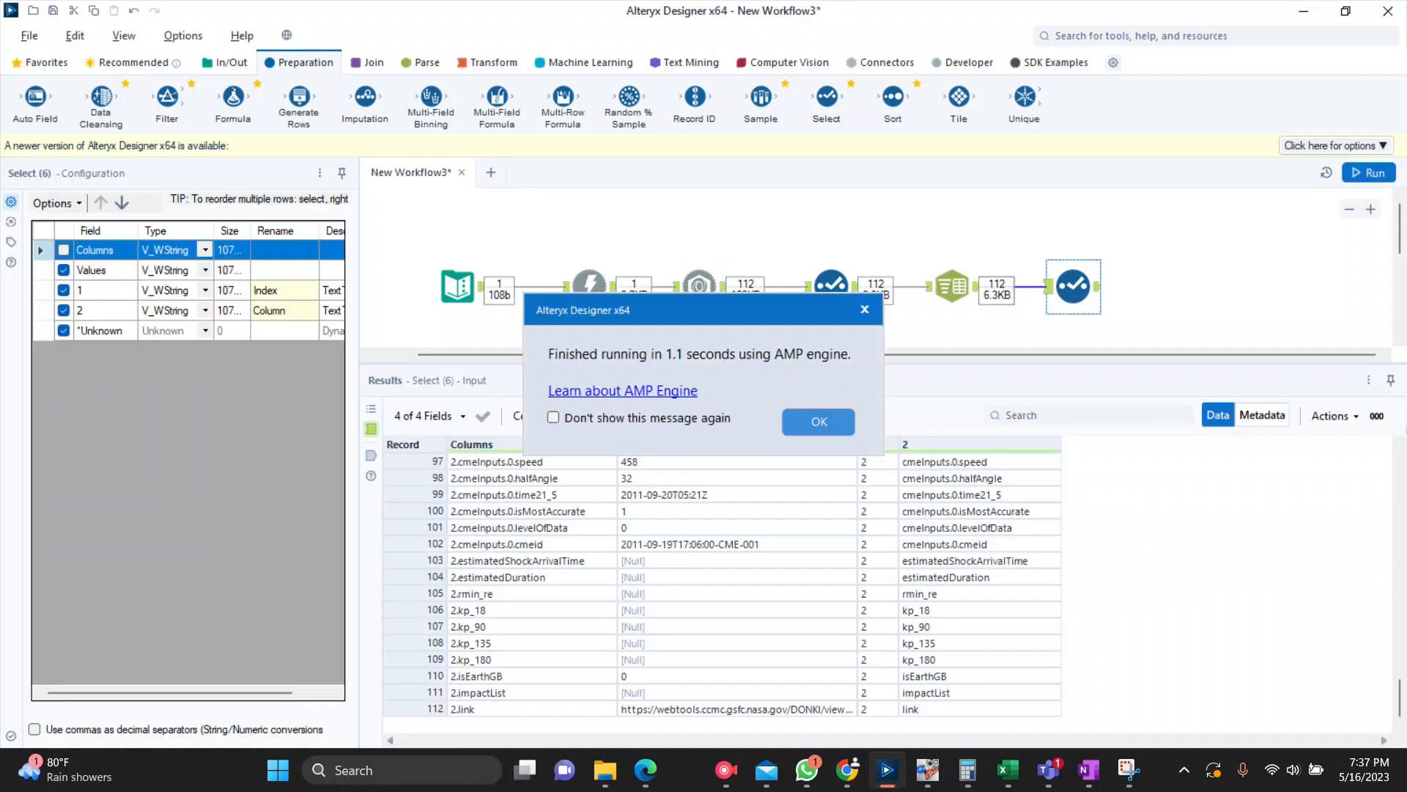
left_click(1098, 287)
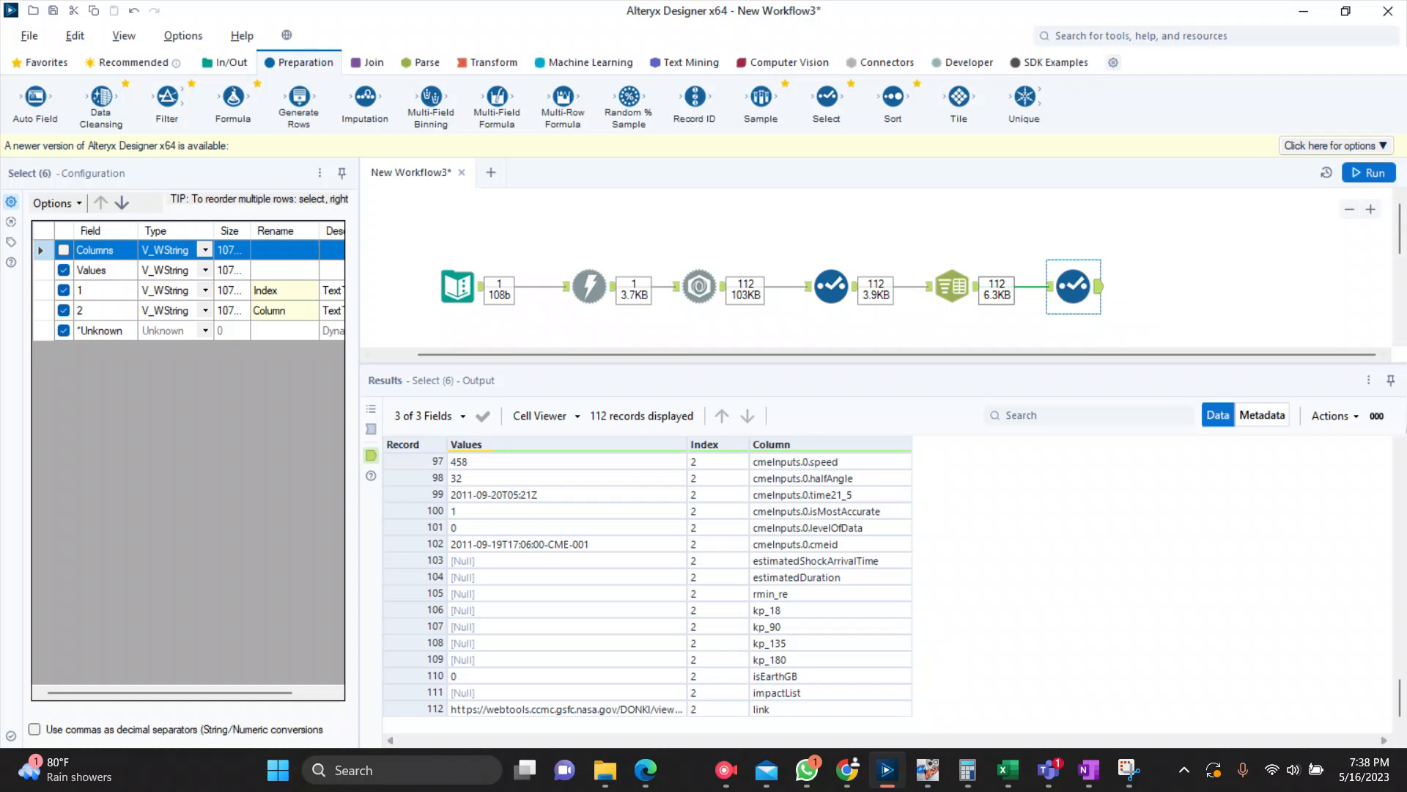
scroll(645, 586, "up", 15)
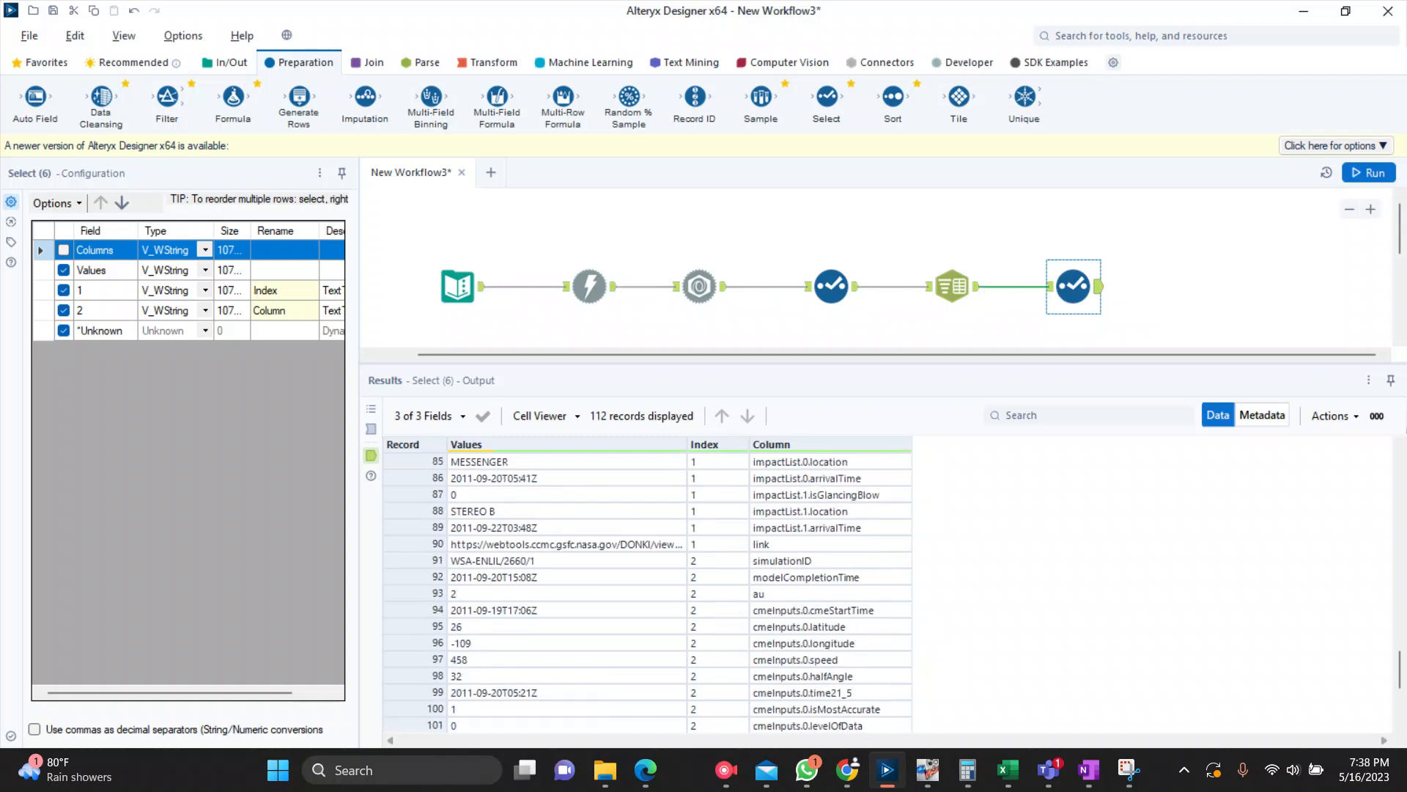
scroll(645, 586, "up", 5)
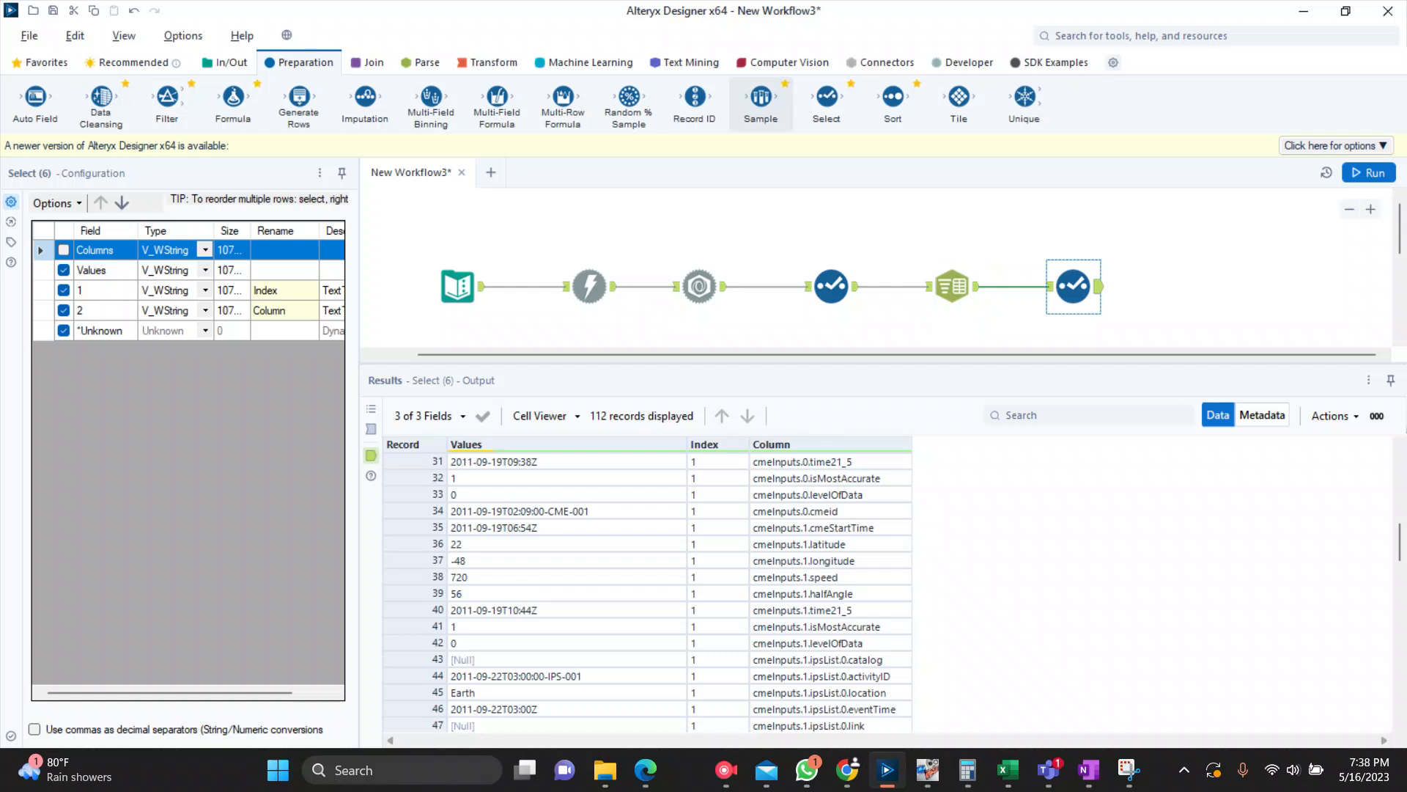
Step: Add a Cross Tab tool connected to the output of the second Select tool
left_click(488, 63)
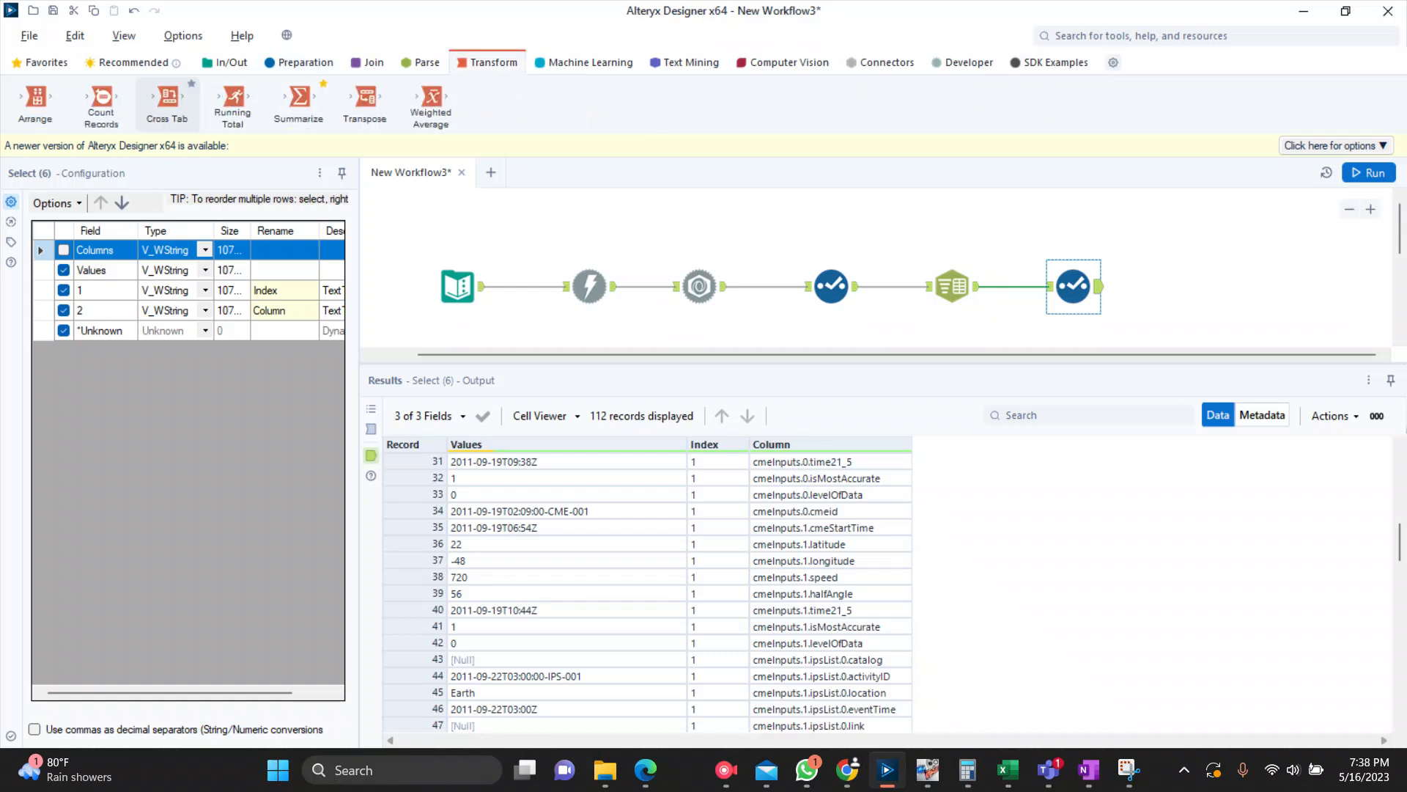
left_click_drag(167, 104, 1070, 275)
left_click_drag(1181, 286, 1195, 286)
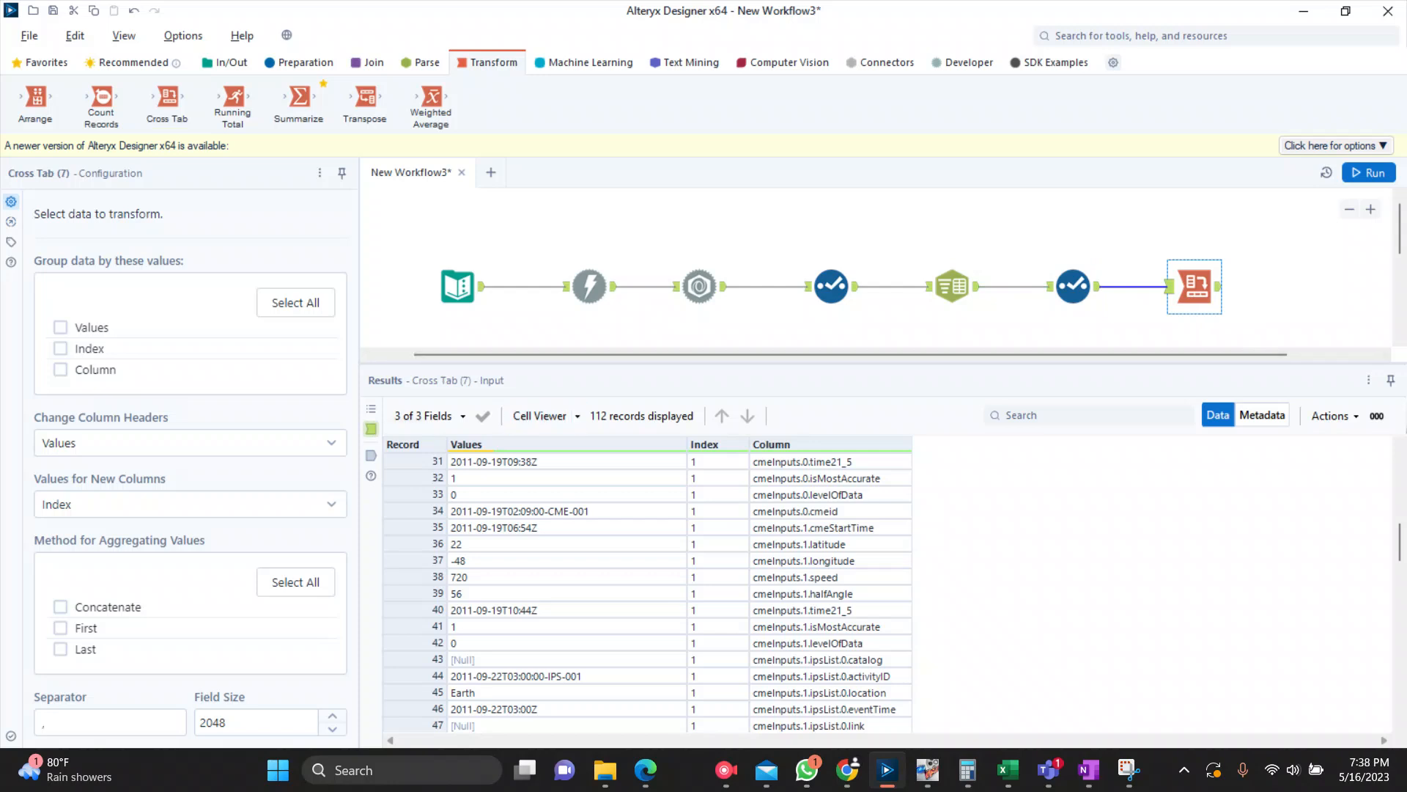
Step: Configure the Cross Tab to group by Index, with Column as the headers, Values as the new column values and First as the aggregation method
left_click(60, 348)
left_click(191, 442)
left_click(66, 533)
left_click(190, 504)
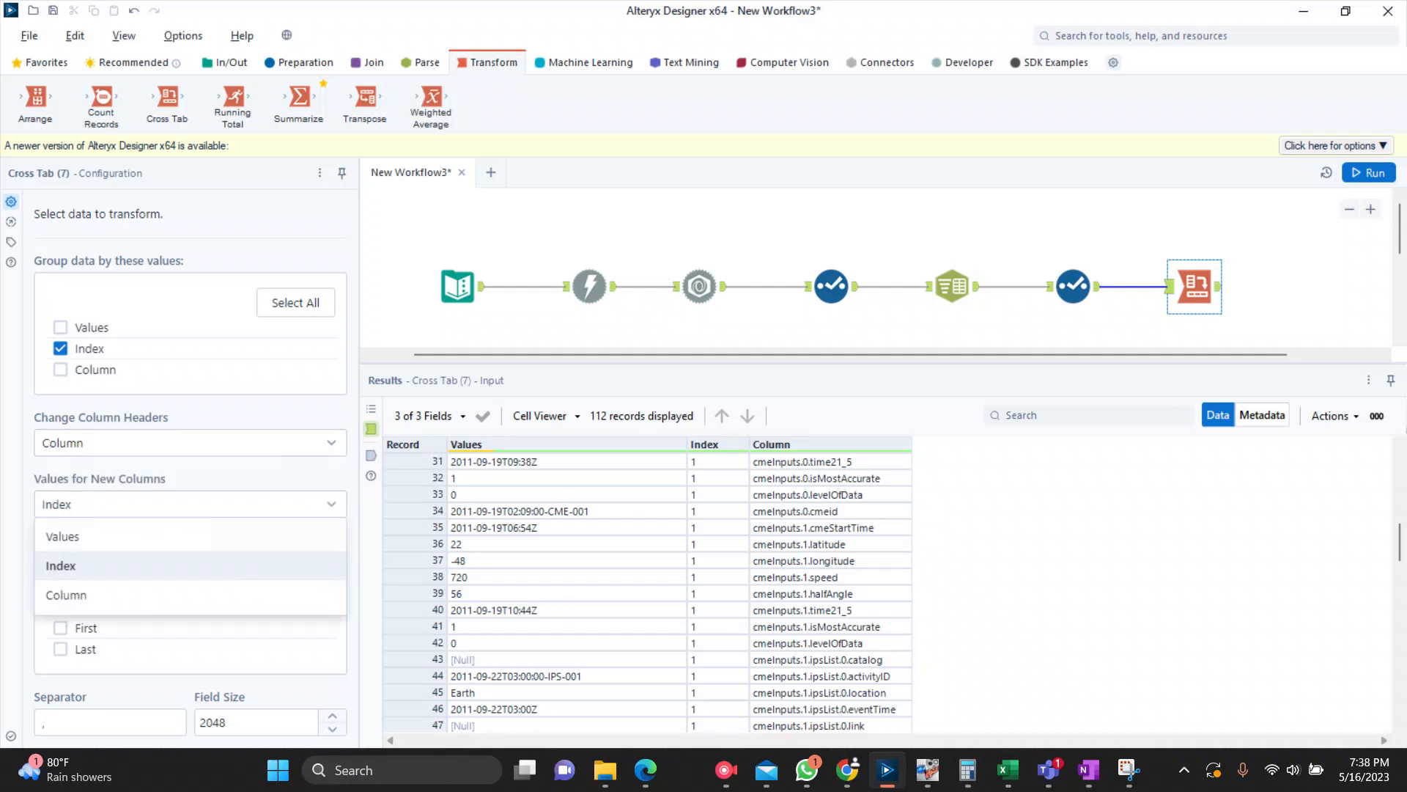
left_click(66, 534)
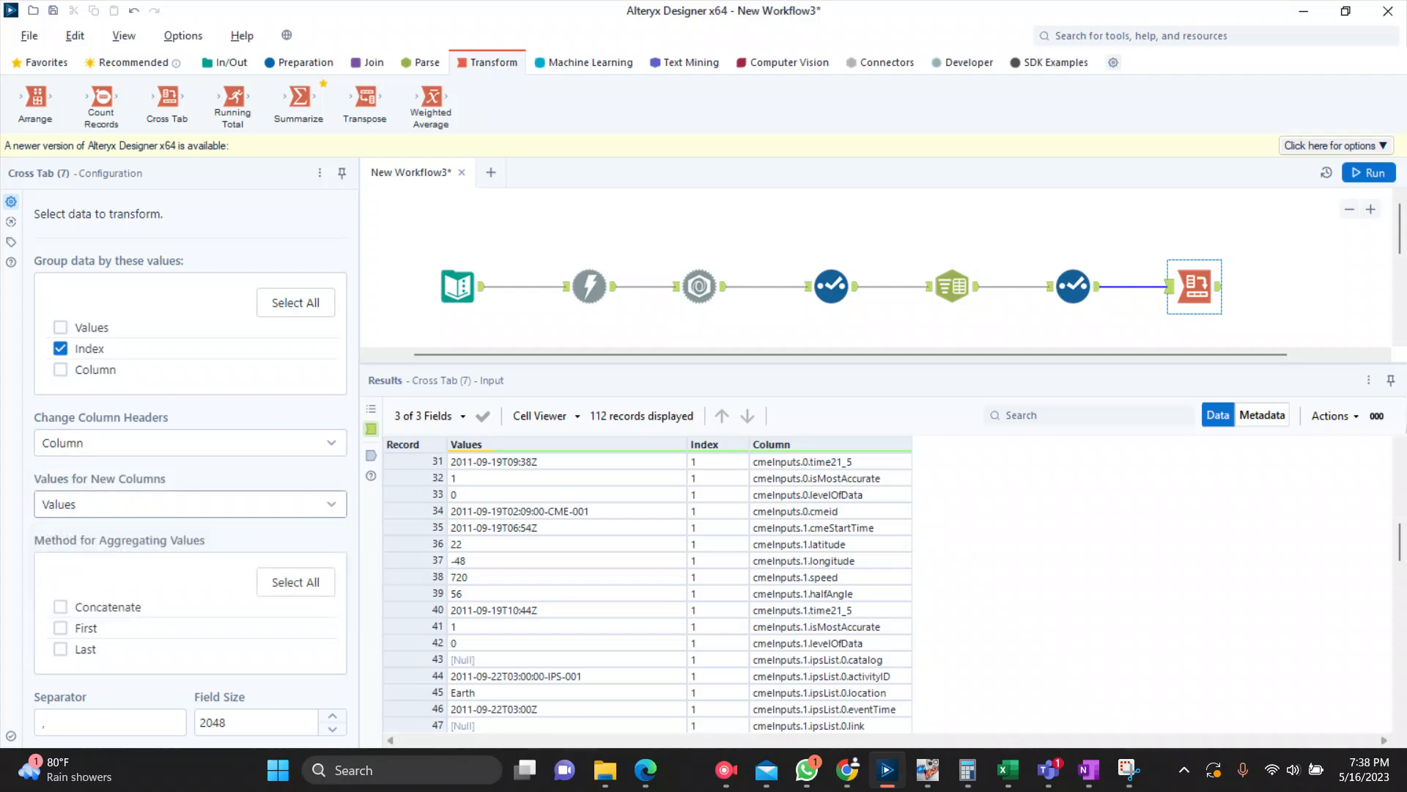
left_click(61, 628)
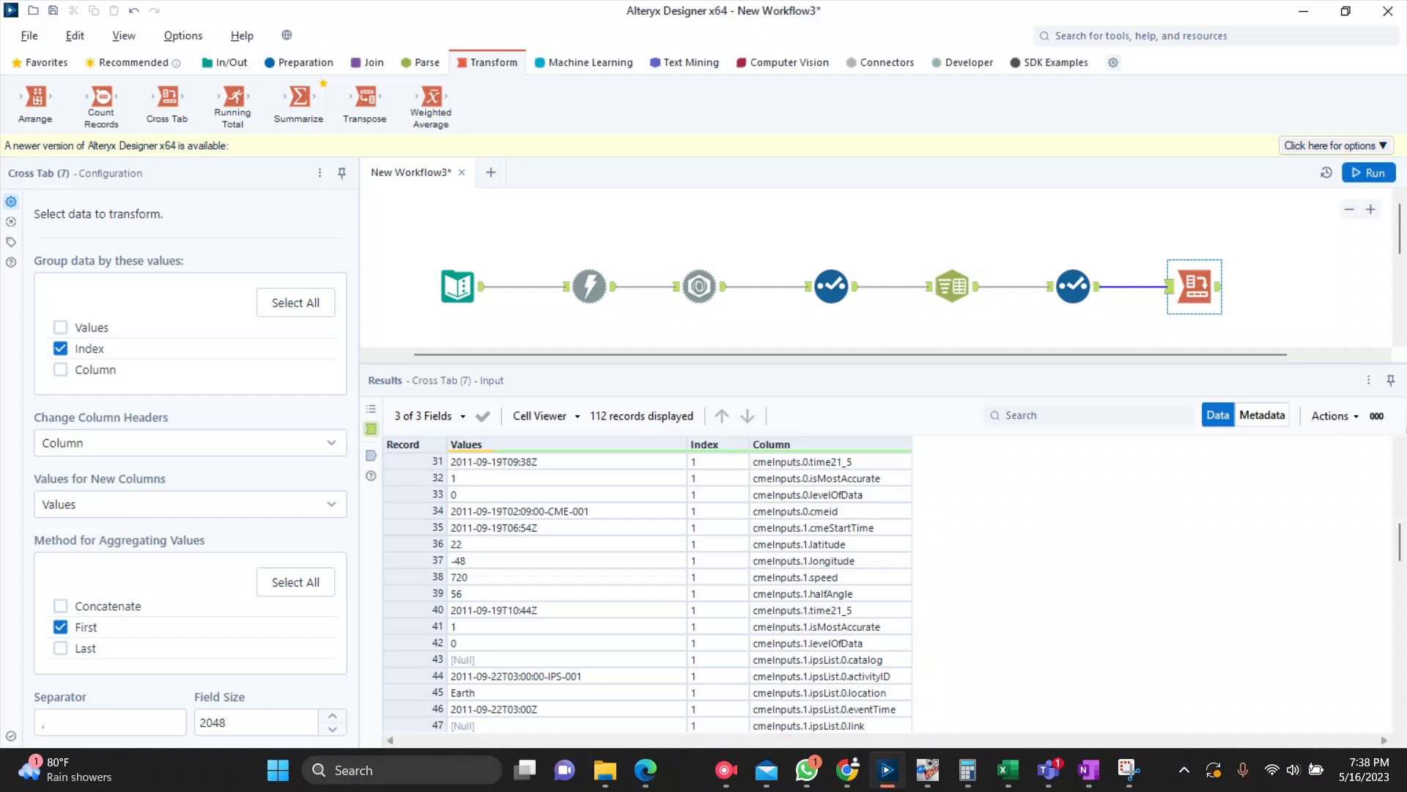
Step: Run the workflow and examine the Cross Tab tool's output across all its columns
left_click(1368, 173)
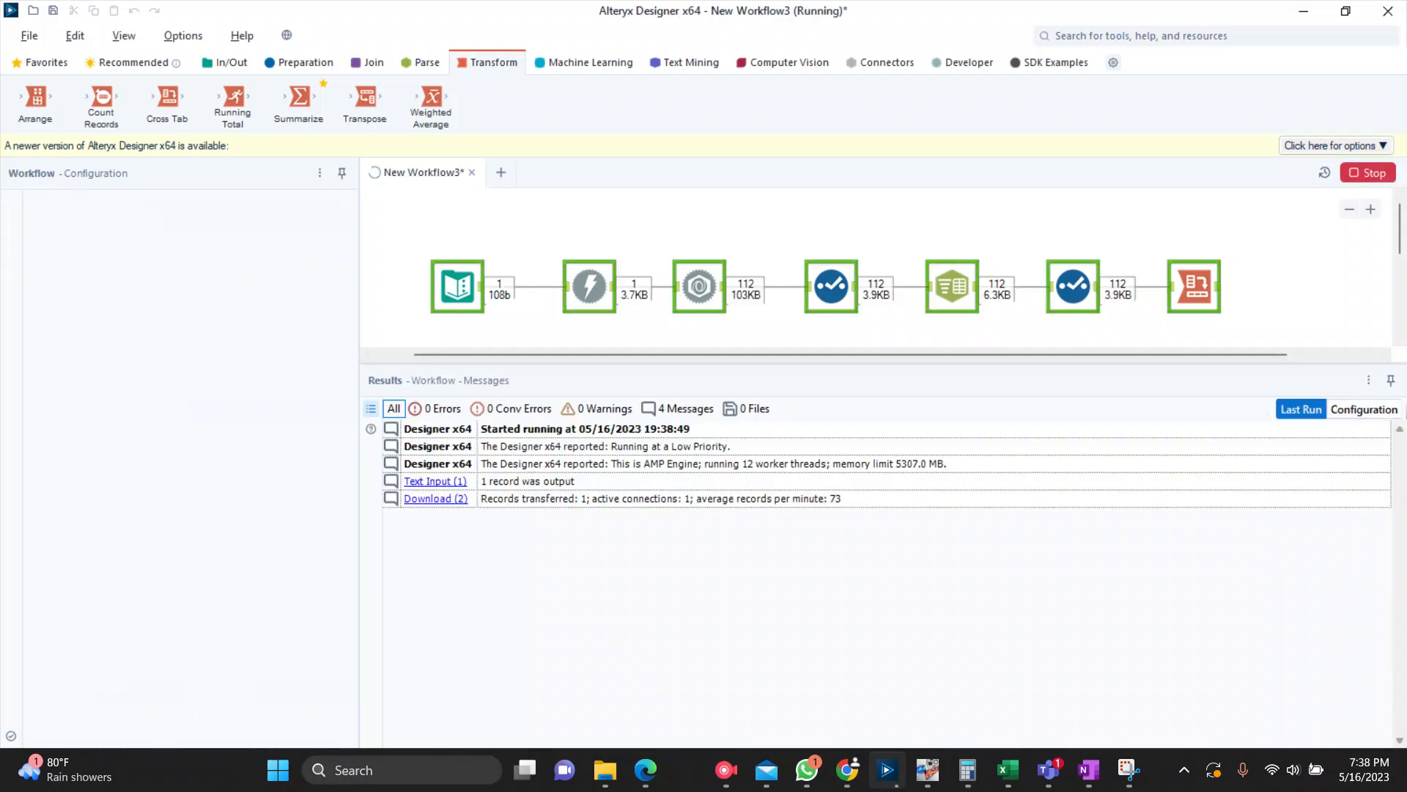
left_click(819, 421)
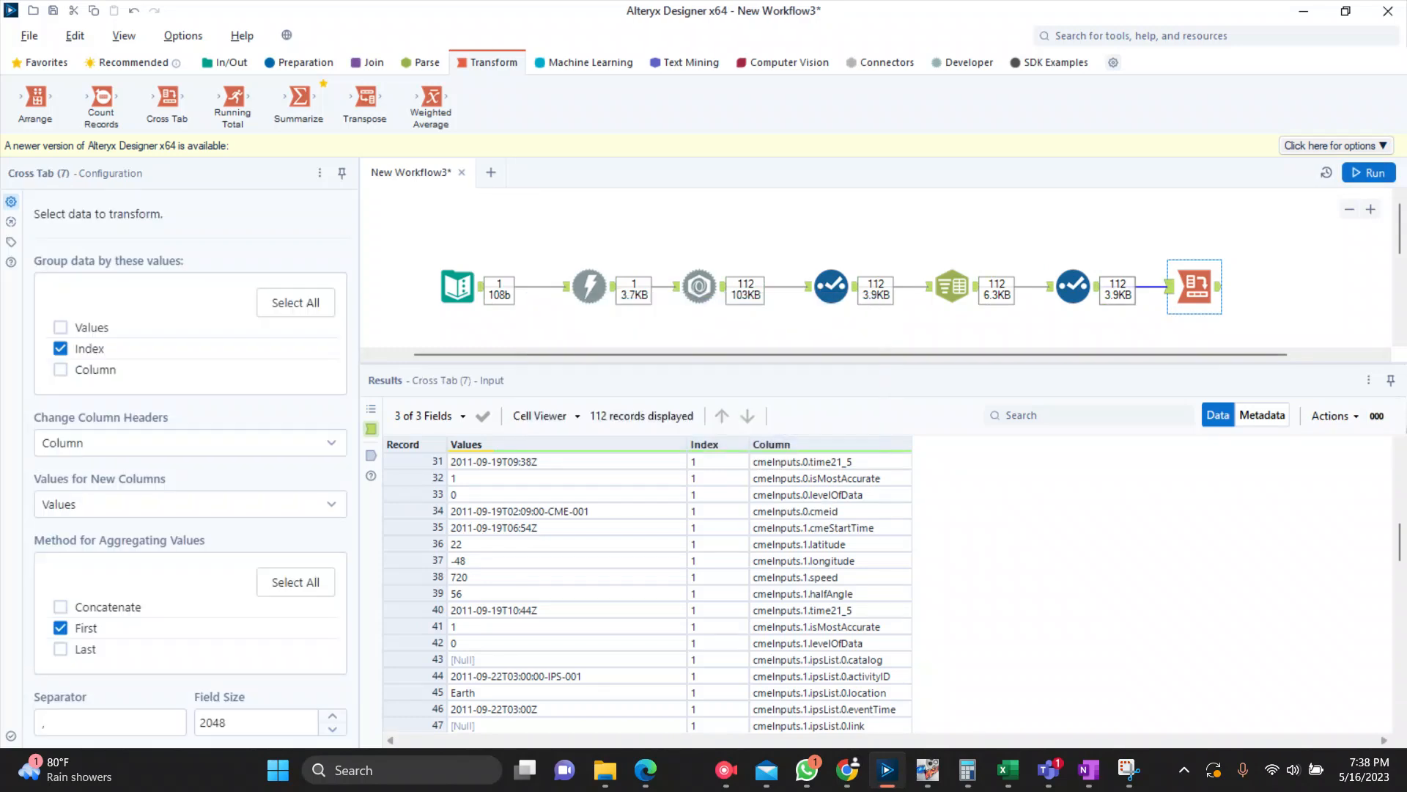
left_click(1368, 173)
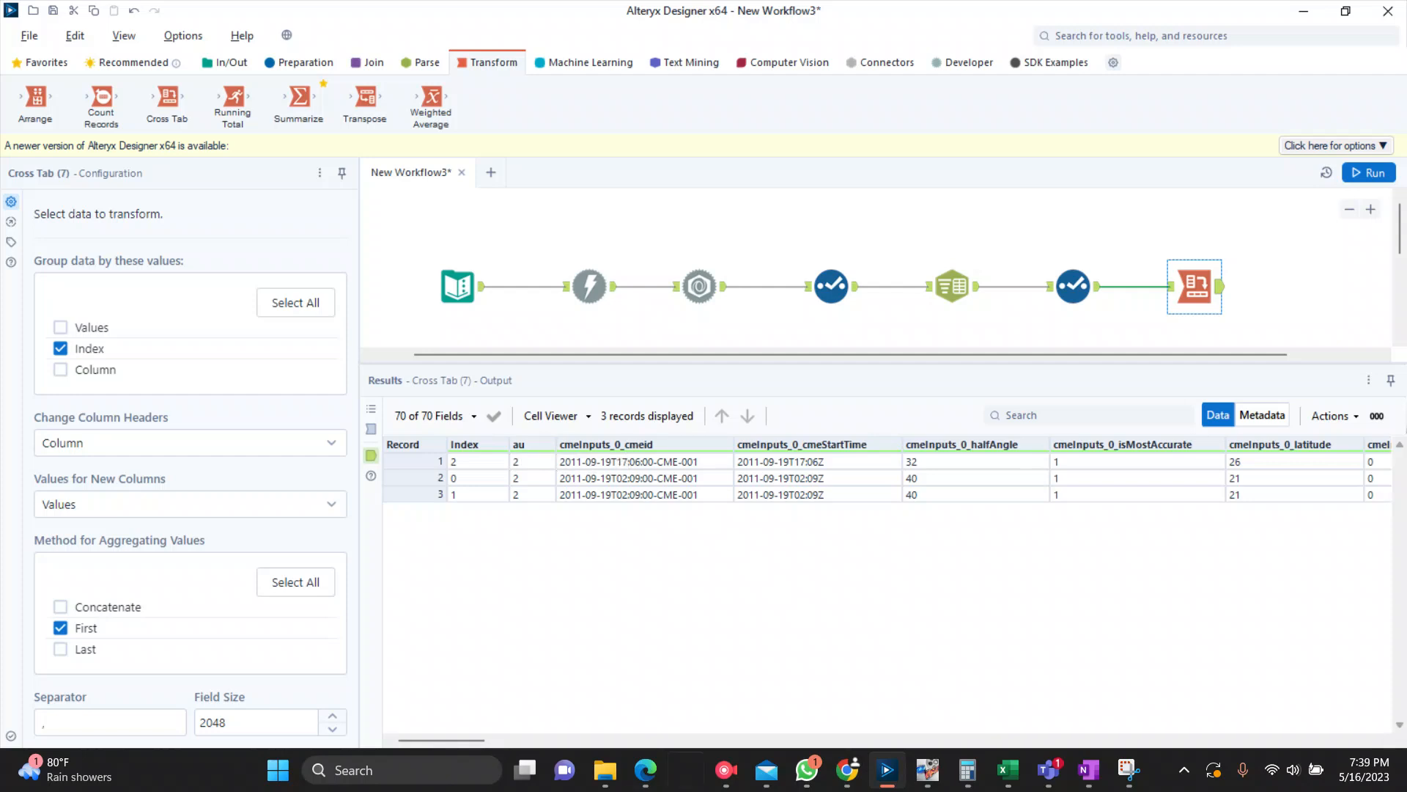
scroll(886, 476, "right", 5)
scroll(887, 477, "right", 8)
scroll(886, 477, "right", 8)
scroll(887, 476, "right", 8)
scroll(887, 476, "right", 8)
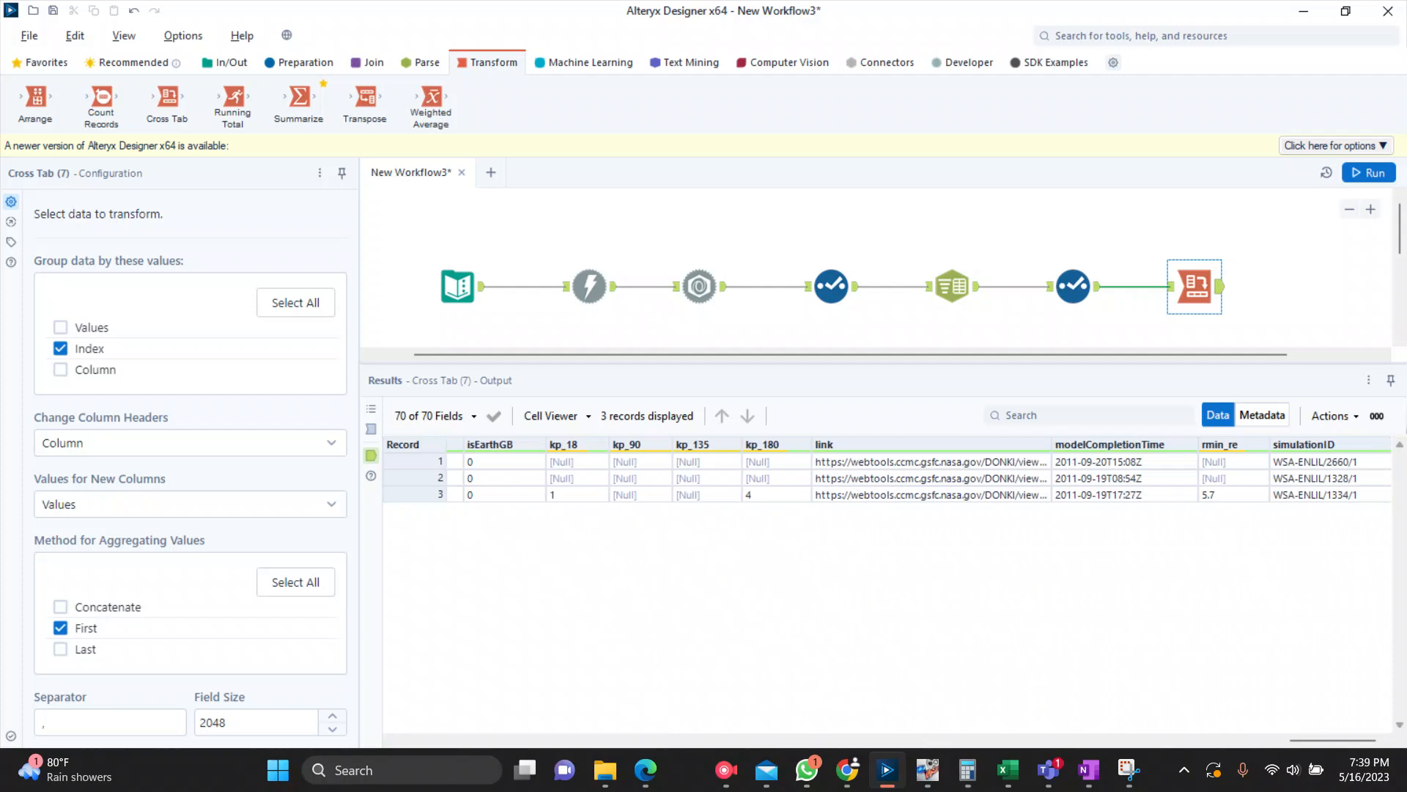
Step: Add an Output Data tool connected to the Cross Tab and set it to write a comma-separated values file named API
left_click(225, 63)
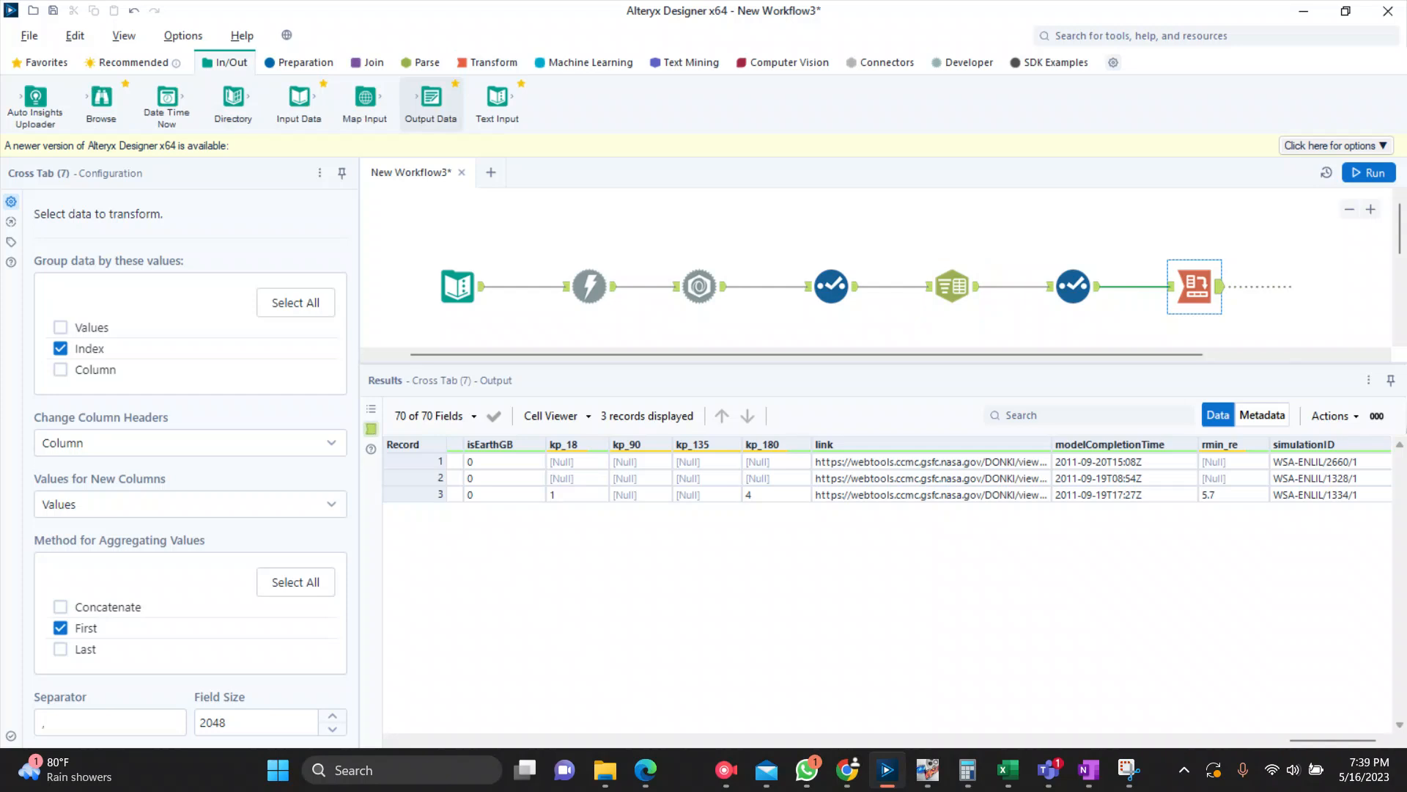
double_click(431, 103)
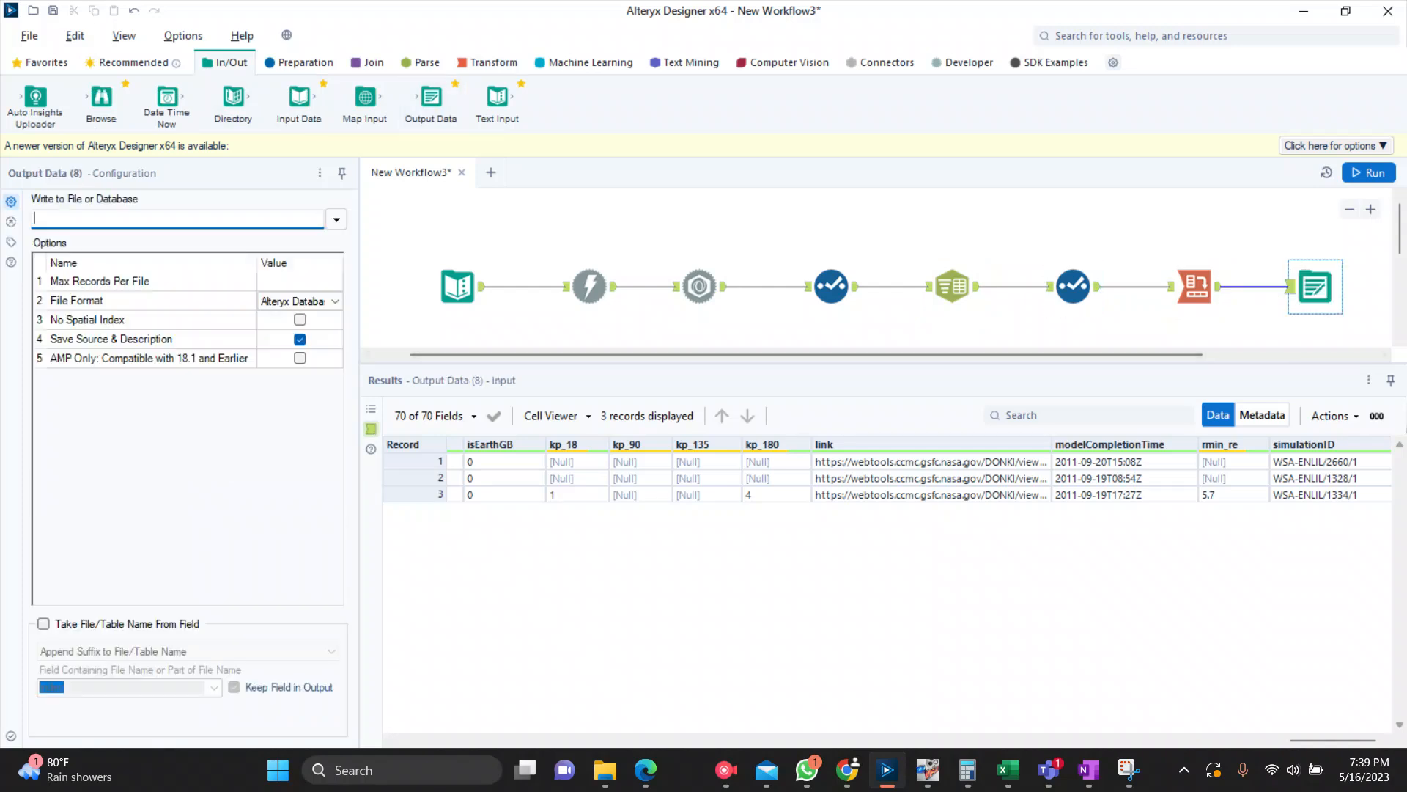
left_click(336, 220)
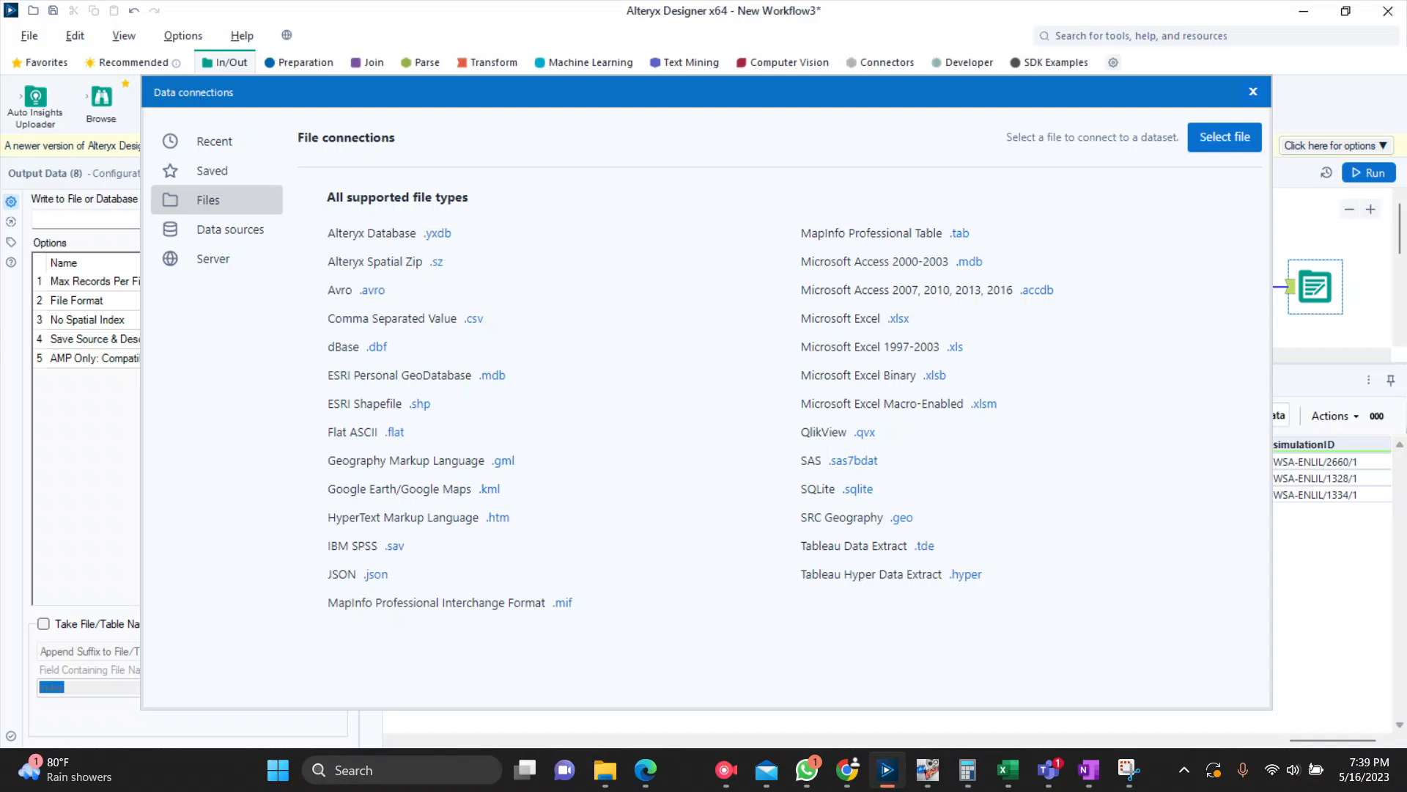
left_click(473, 319)
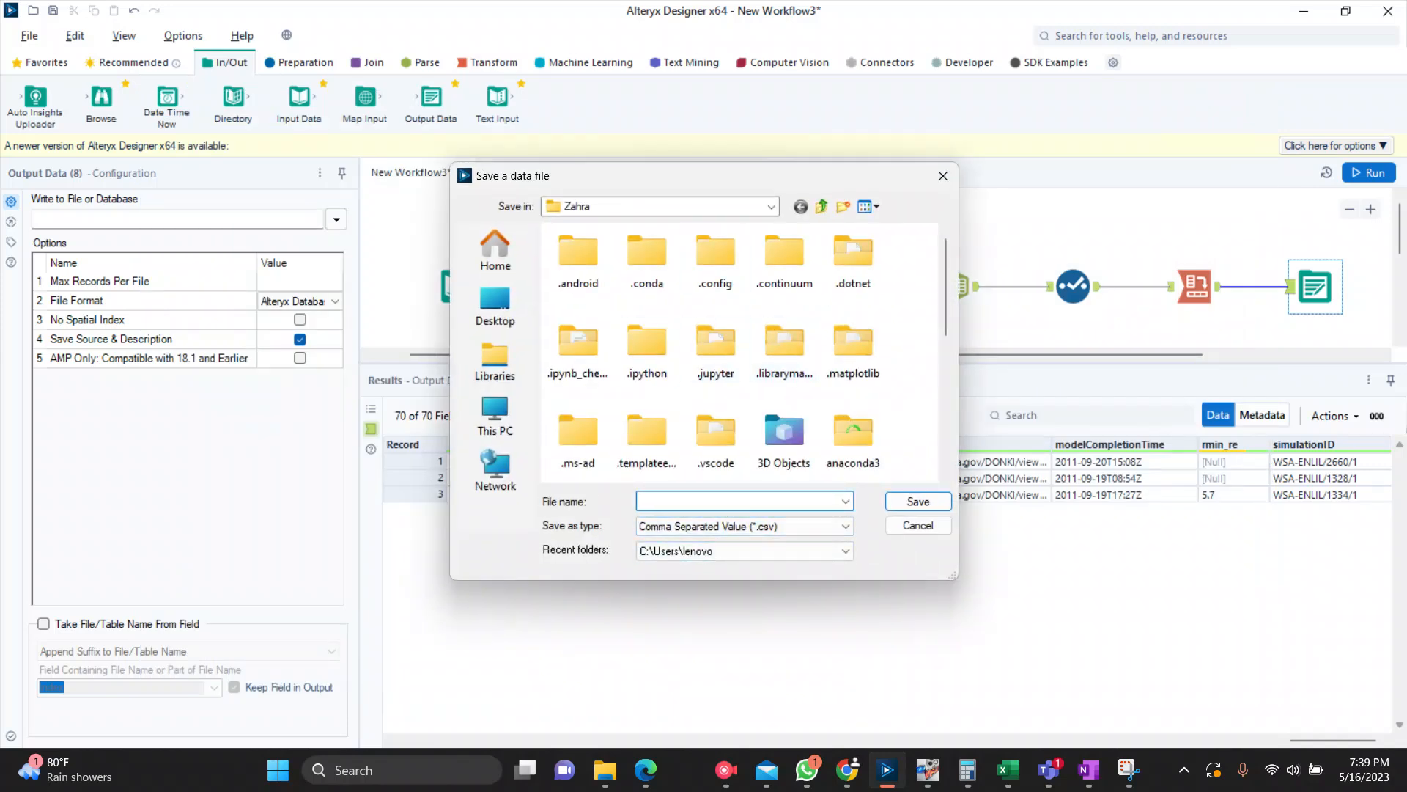
type("API")
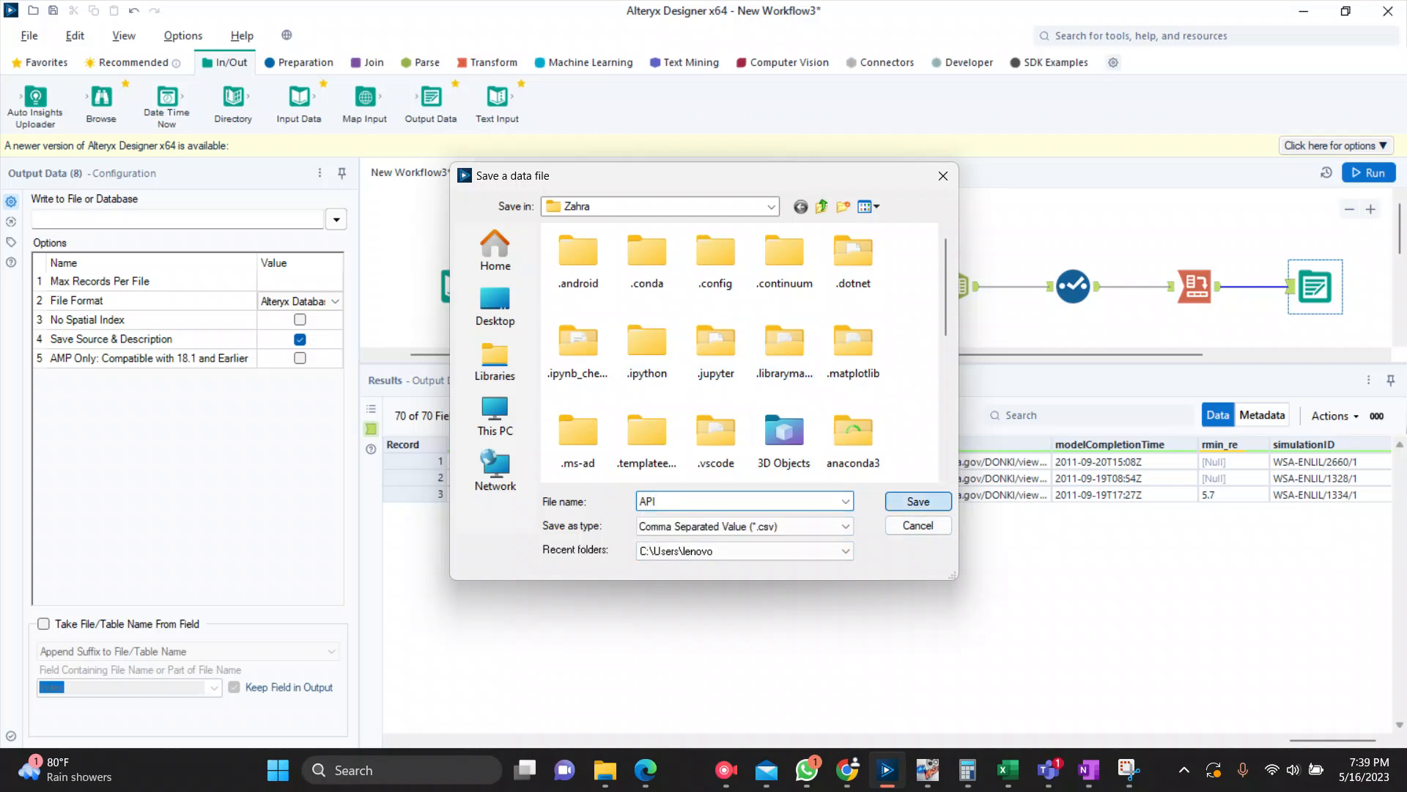
left_click(919, 502)
Step: Run the workflow to write the cross-tabbed data to API.csv
left_click(1369, 173)
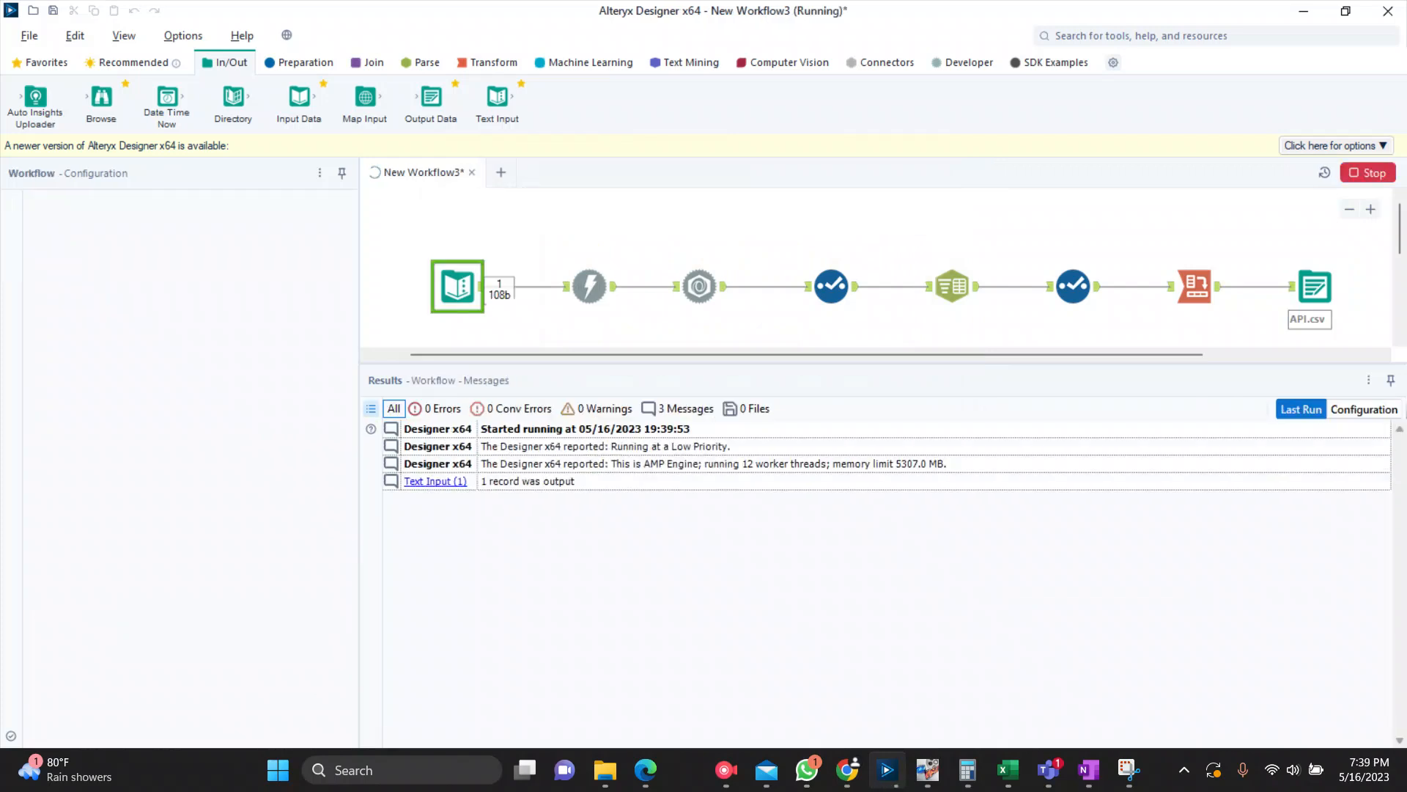
left_click(818, 422)
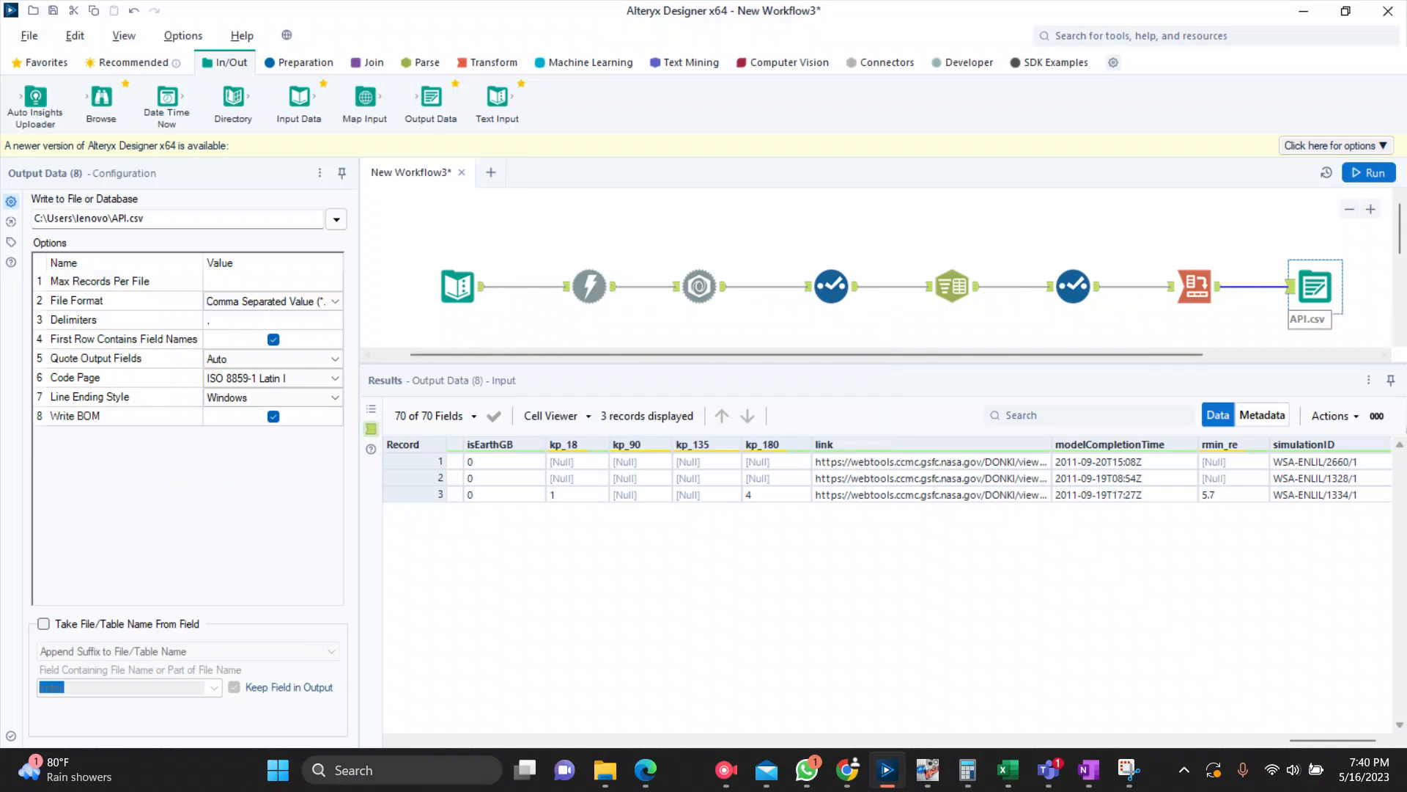
left_click_drag(951, 355, 968, 355)
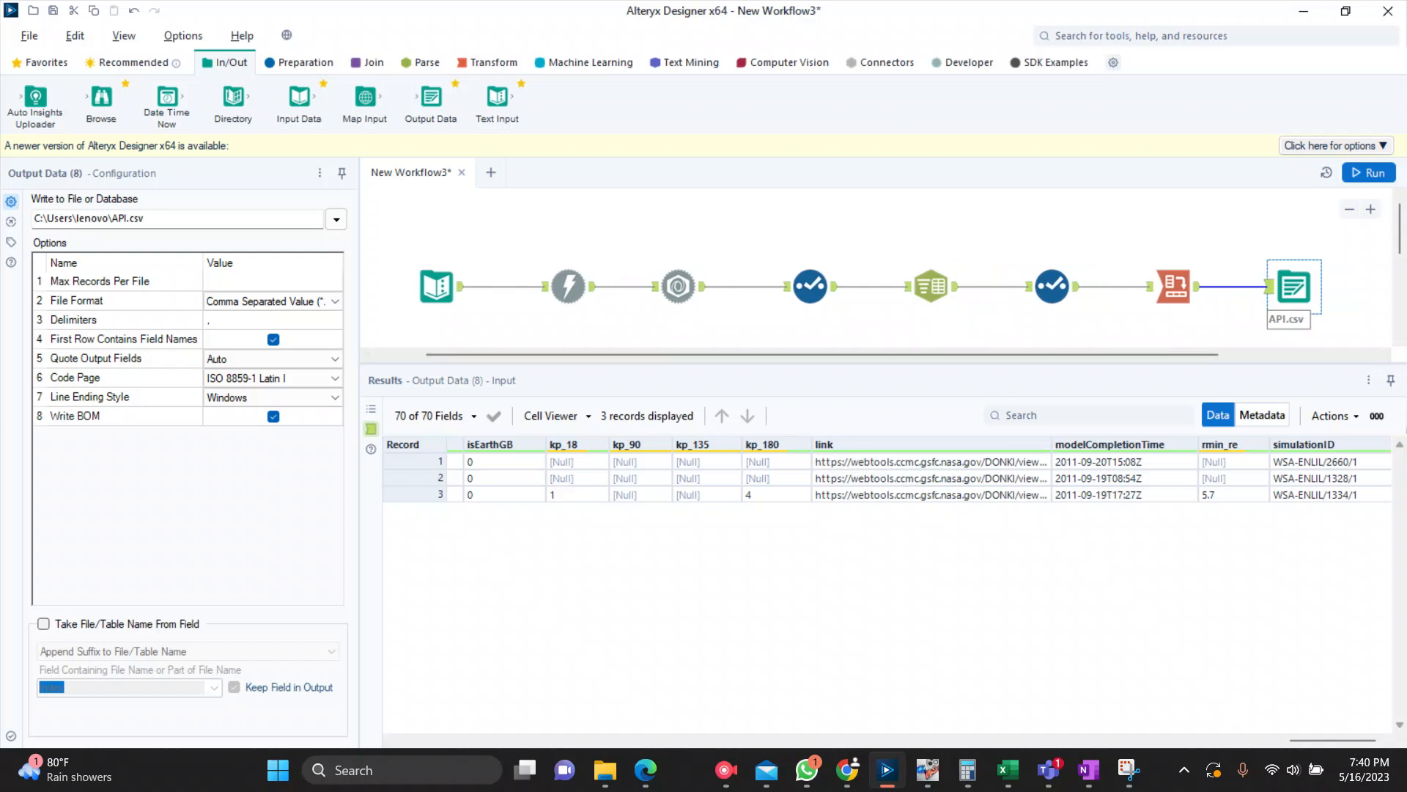